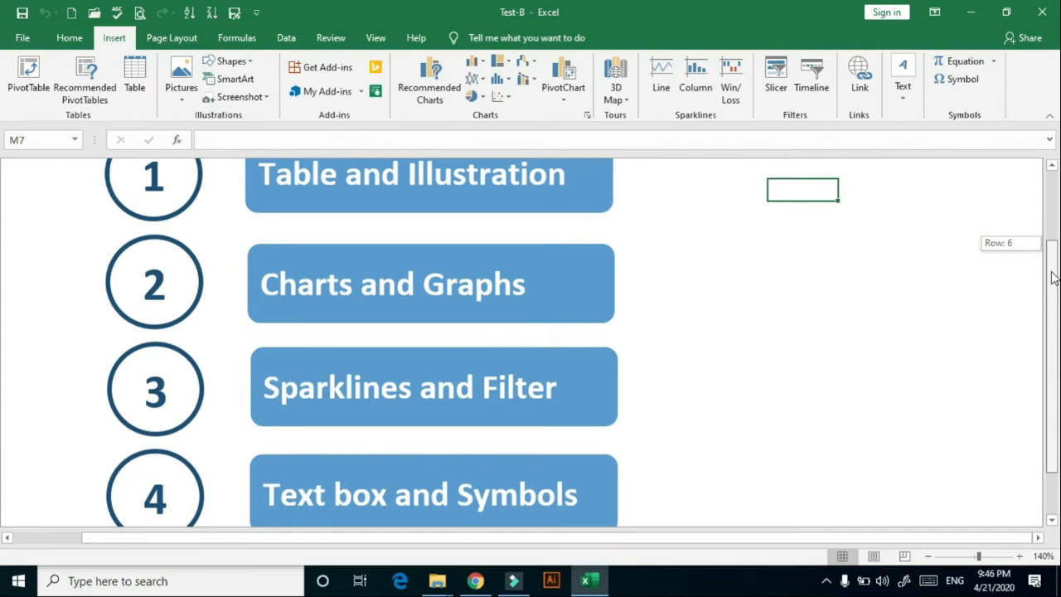
# Step: Convert the student marks range C2:H17 on the marks sheet into a table with headers
pyautogui.moveTo(1051, 277); pyautogui.dragTo(1049, 192)
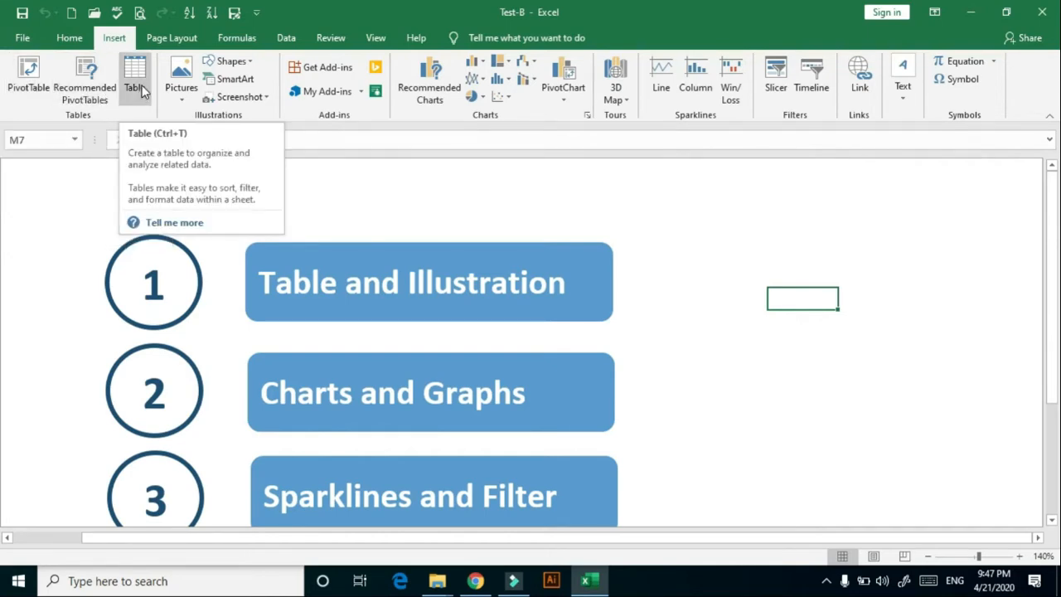
pyautogui.hotkey('ctrl', 'pagedown')
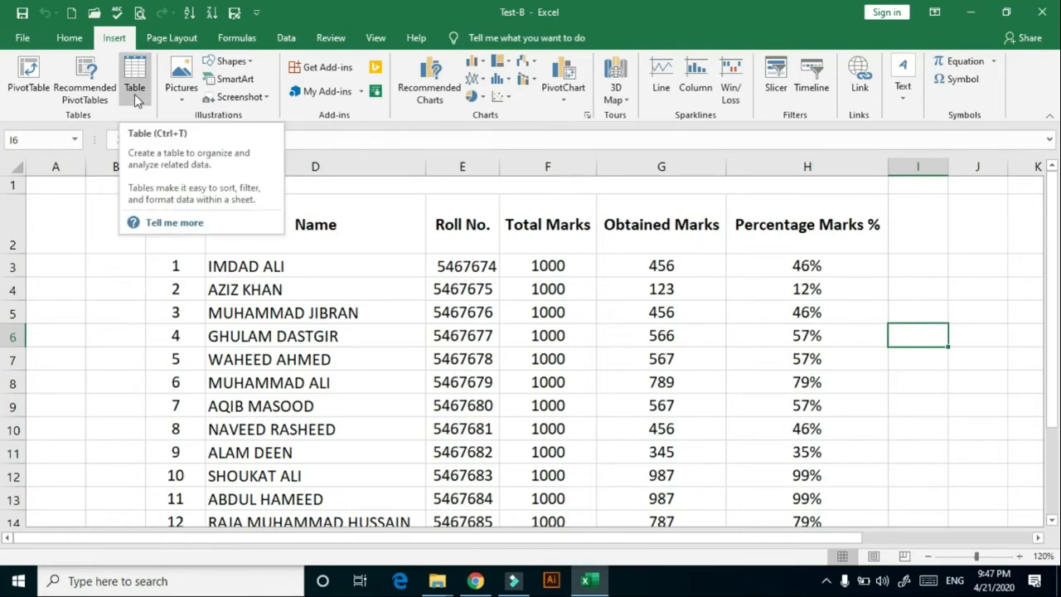
pyautogui.click(237, 266)
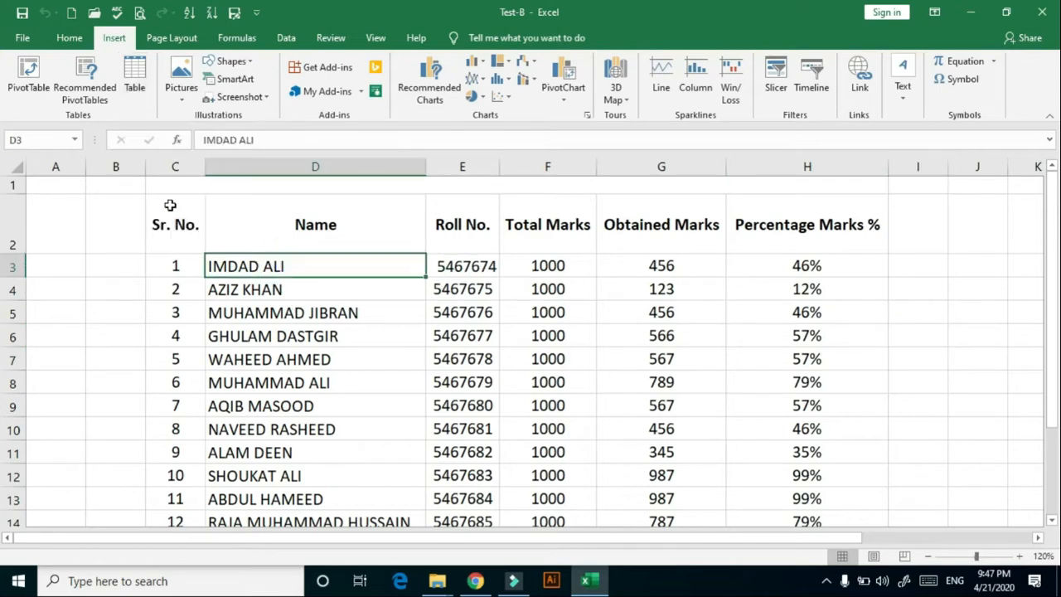
pyautogui.moveTo(171, 204); pyautogui.dragTo(297, 237)
pyautogui.moveTo(435, 237); pyautogui.dragTo(806, 214)
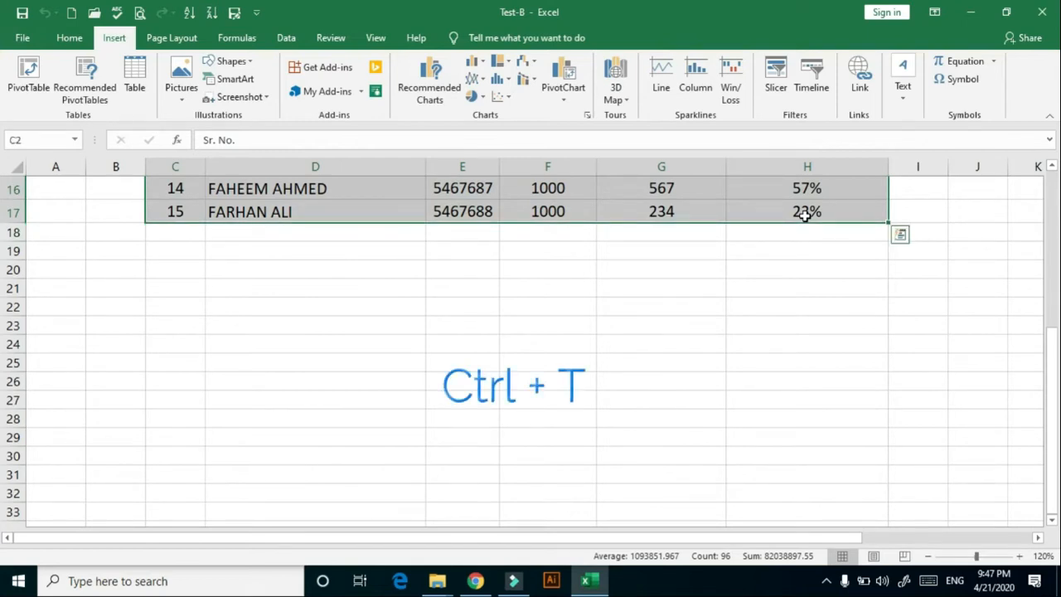
pyautogui.hotkey('ctrl', 't')
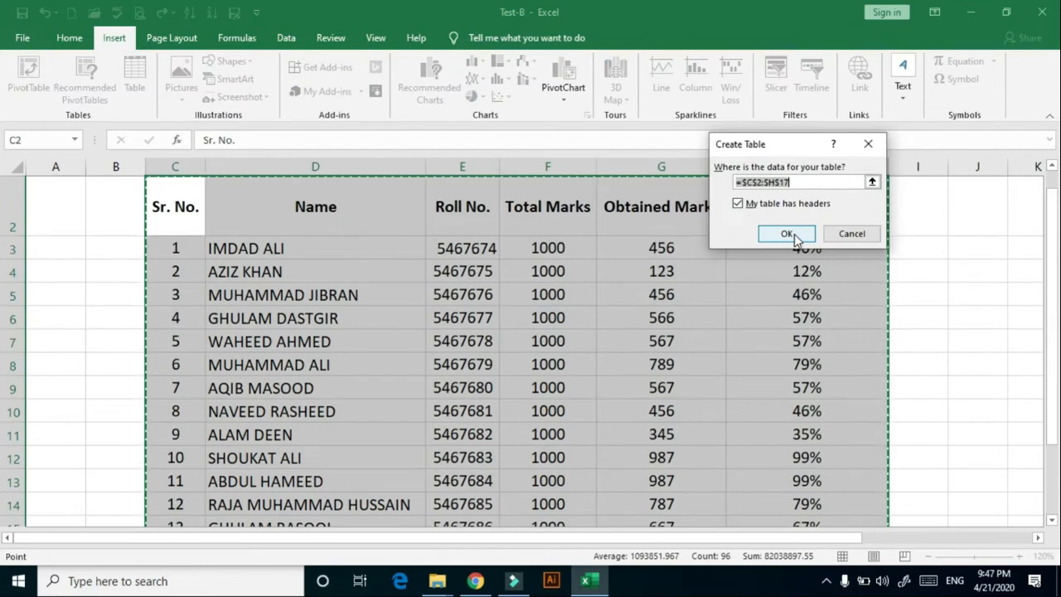
pyautogui.click(787, 234)
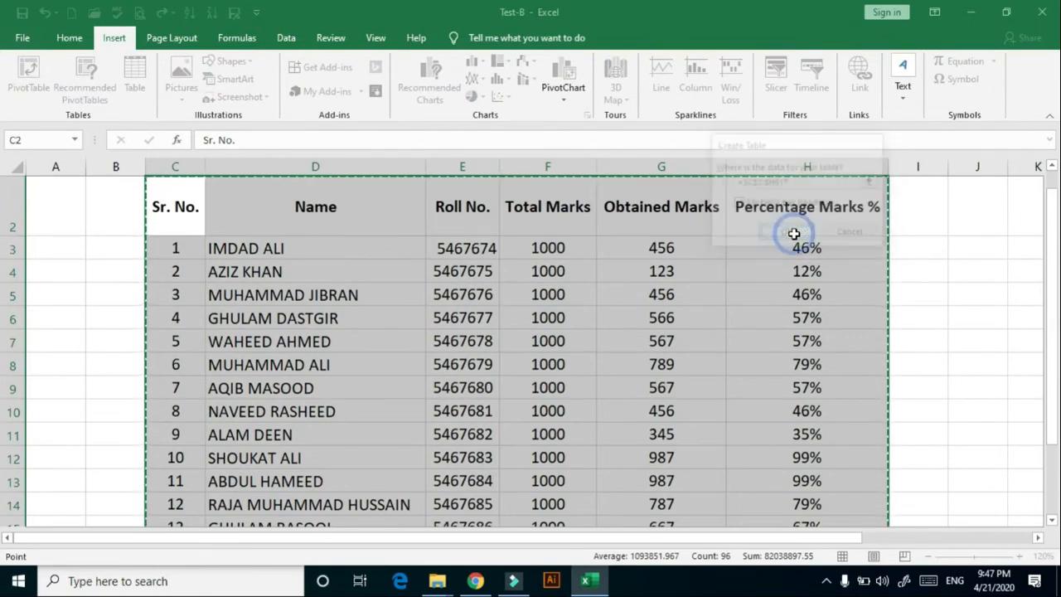
# Step: Apply the light gold banded style to the student marks table
pyautogui.moveTo(1039, 239); pyautogui.dragTo(1049, 223)
pyautogui.click(1041, 537)
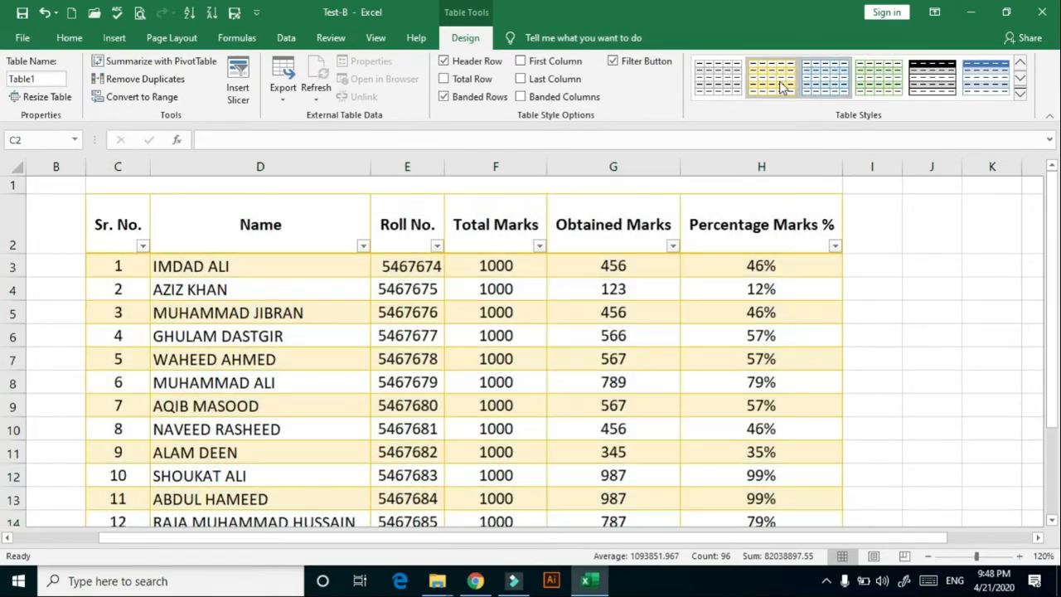
pyautogui.click(781, 87)
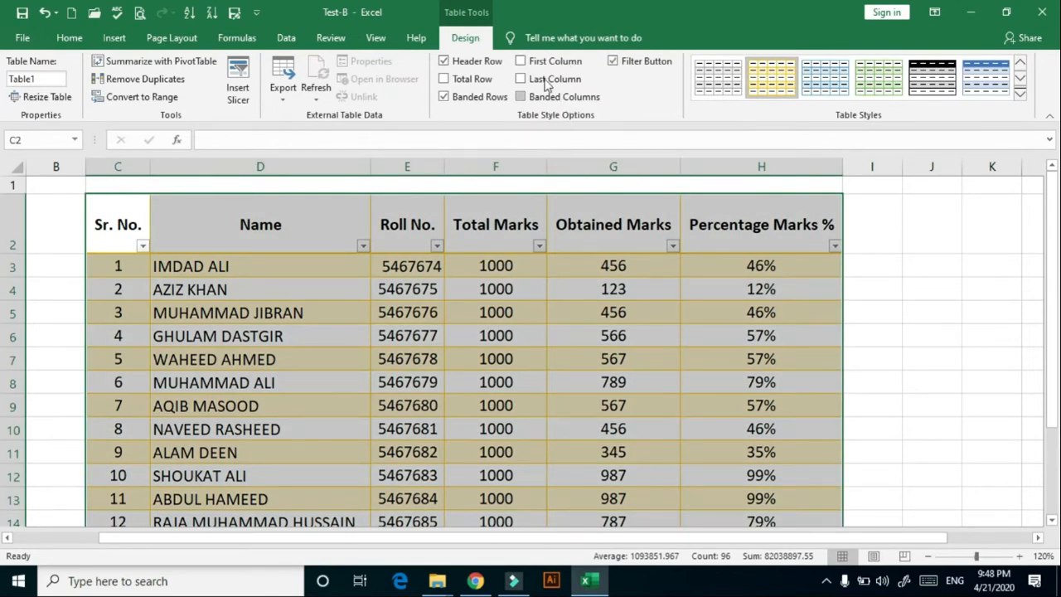
# Step: Try to turn off the table's header row, and switch its total row on and off again
pyautogui.click(445, 63)
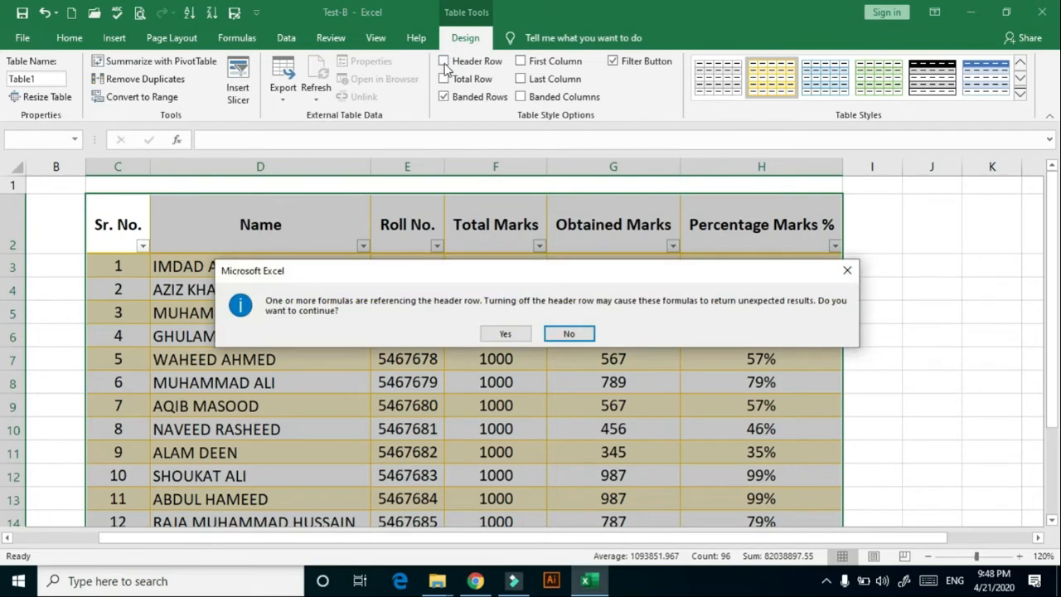
pyautogui.click(568, 333)
pyautogui.click(459, 83)
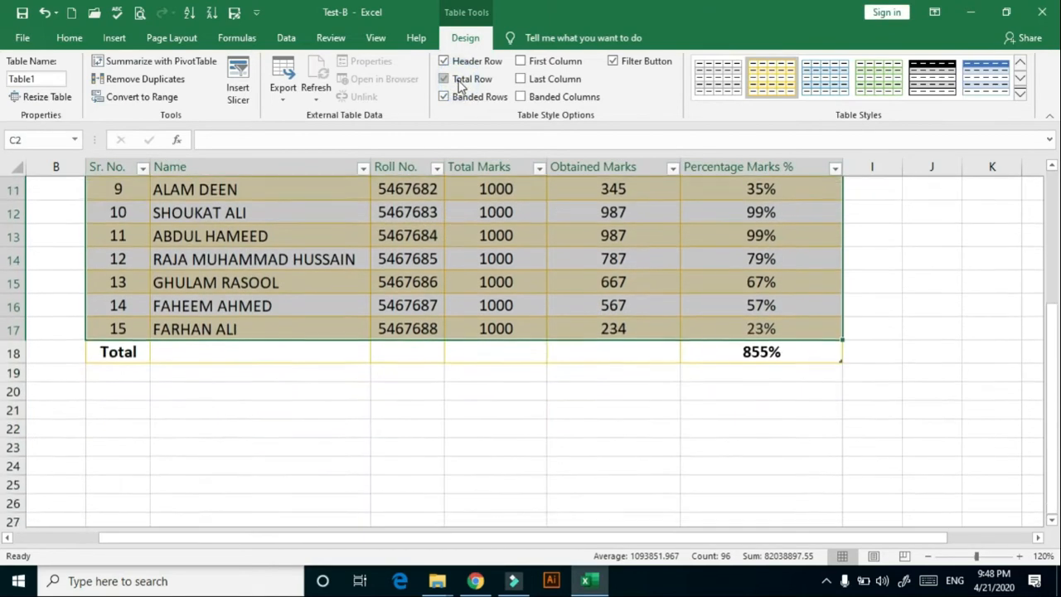
pyautogui.click(459, 84)
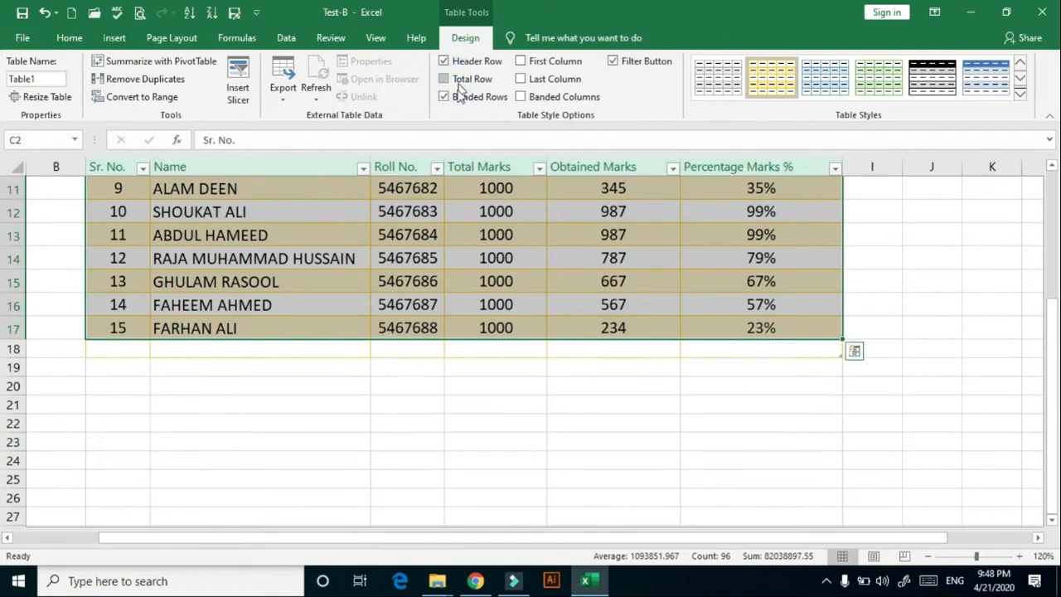
# Step: Toggle the banded row shading of the marks table off and back on
pyautogui.click(444, 98)
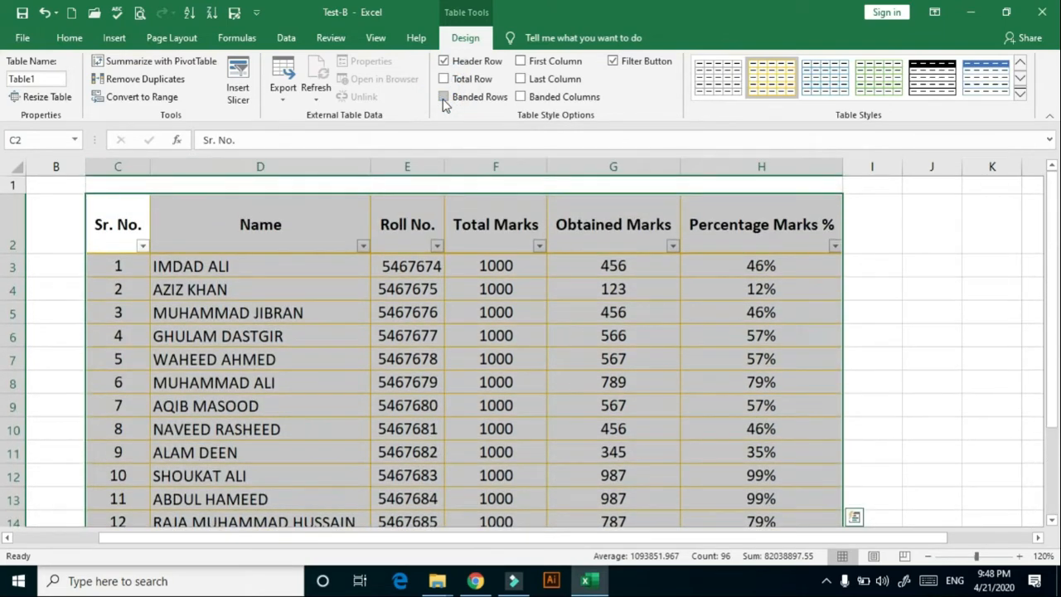
pyautogui.click(444, 98)
pyautogui.click(444, 98)
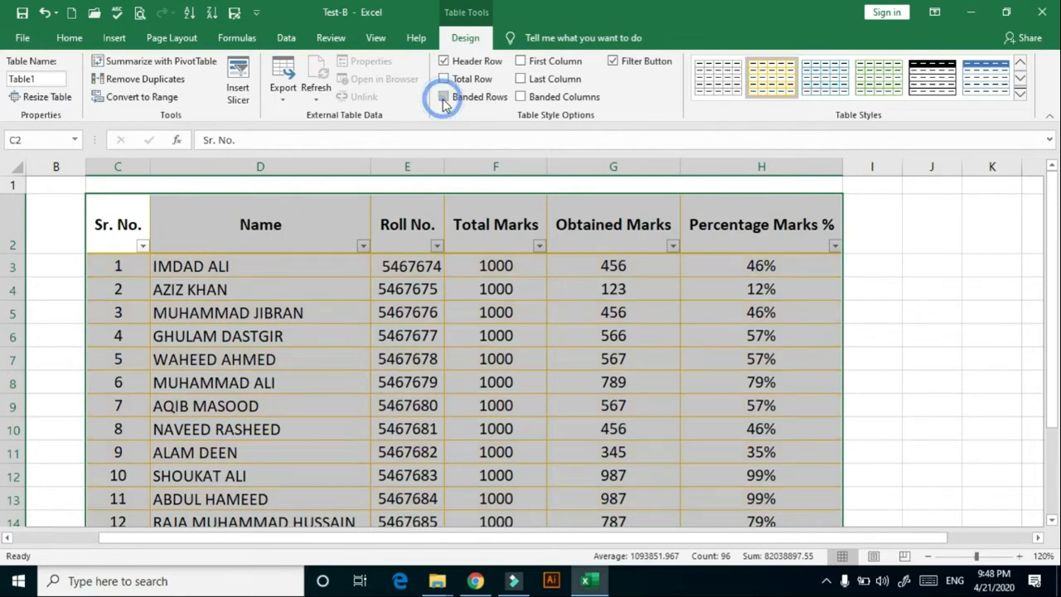
pyautogui.click(445, 98)
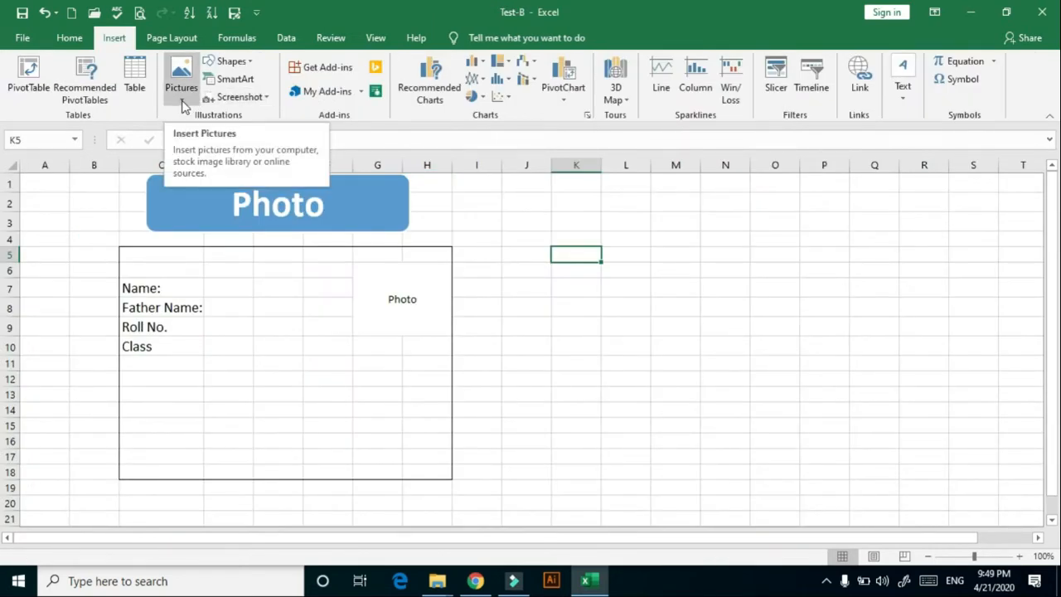
# Step: Insert the picture rt from the Test folder on the Desktop into the Photo sheet
pyautogui.click(181, 99)
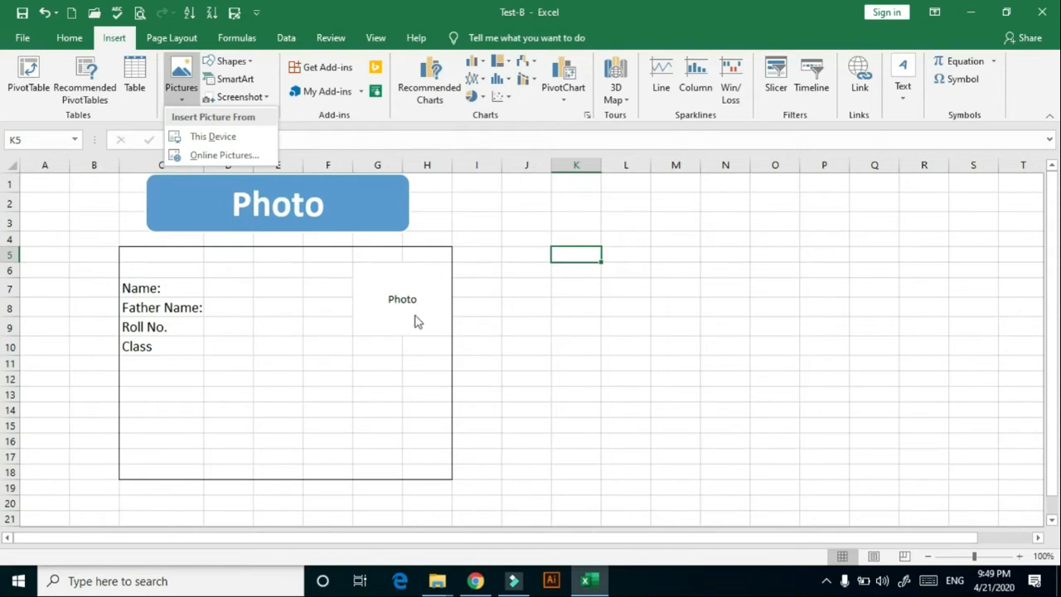
pyautogui.click(215, 139)
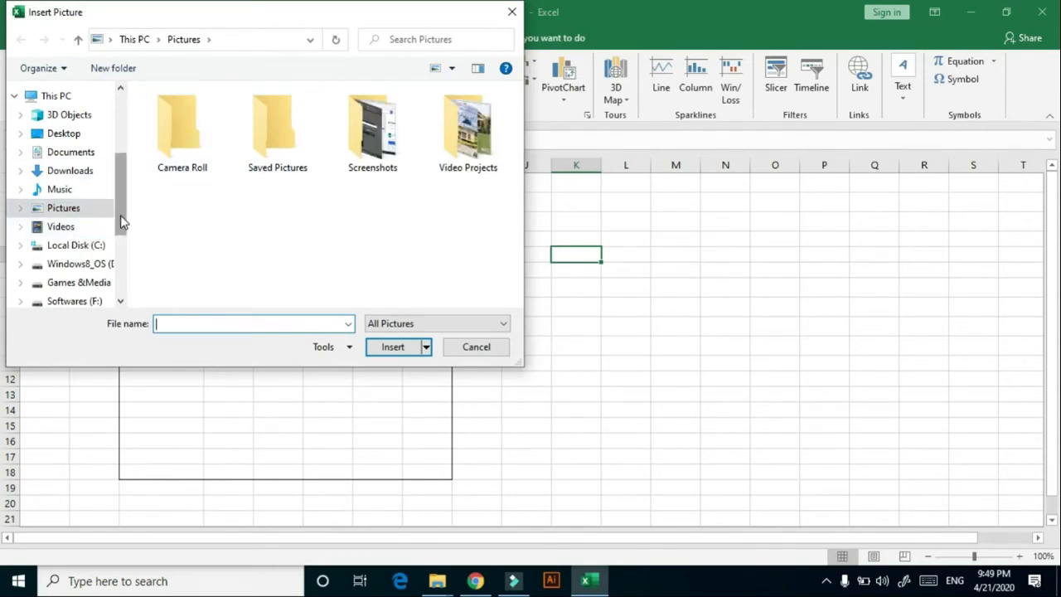
pyautogui.scroll(-1, 122, 207)
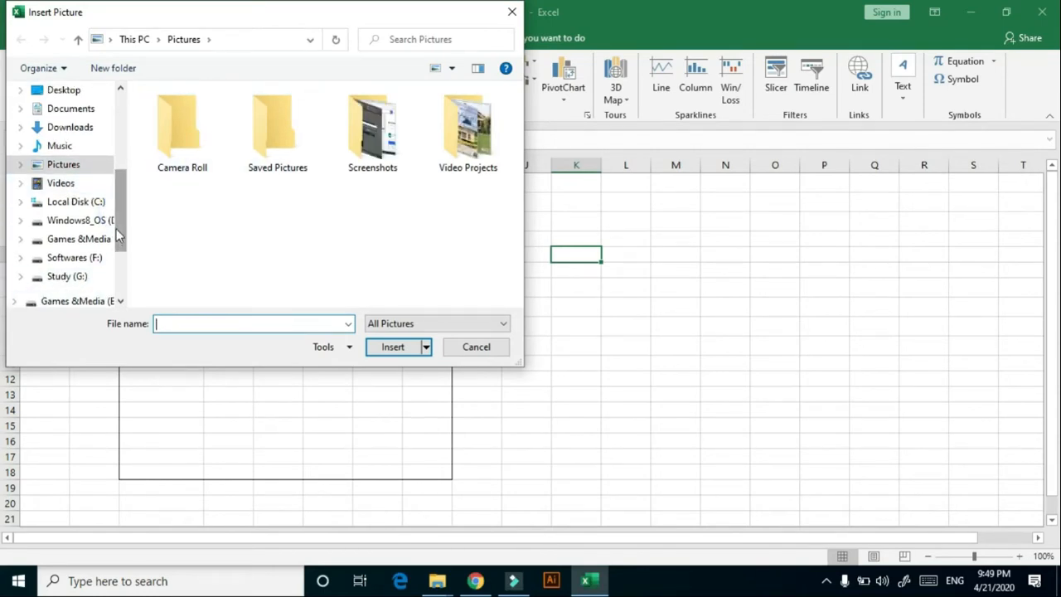
pyautogui.moveTo(117, 226)
pyautogui.mouseDown()
pyautogui.moveTo(131, 281)
pyautogui.moveTo(125, 213)
pyautogui.mouseUp()
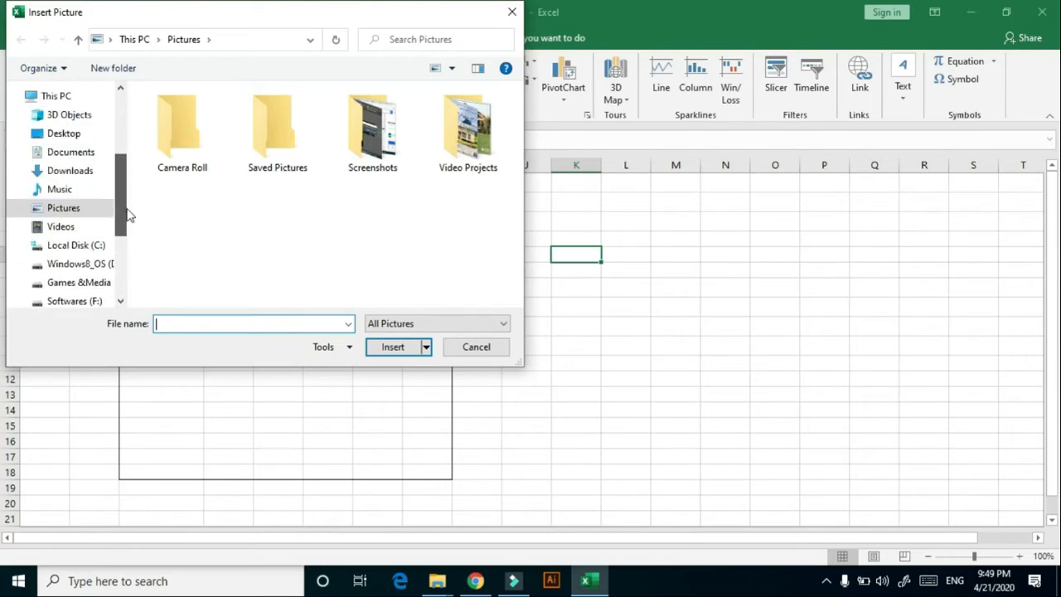
pyautogui.moveTo(122, 176); pyautogui.dragTo(134, 152)
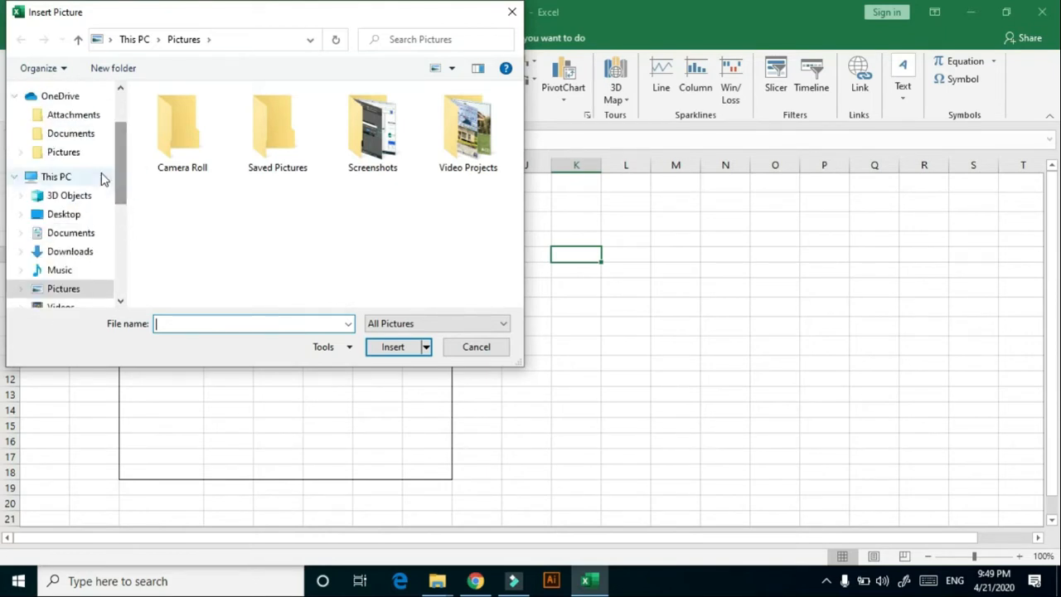
pyautogui.click(75, 216)
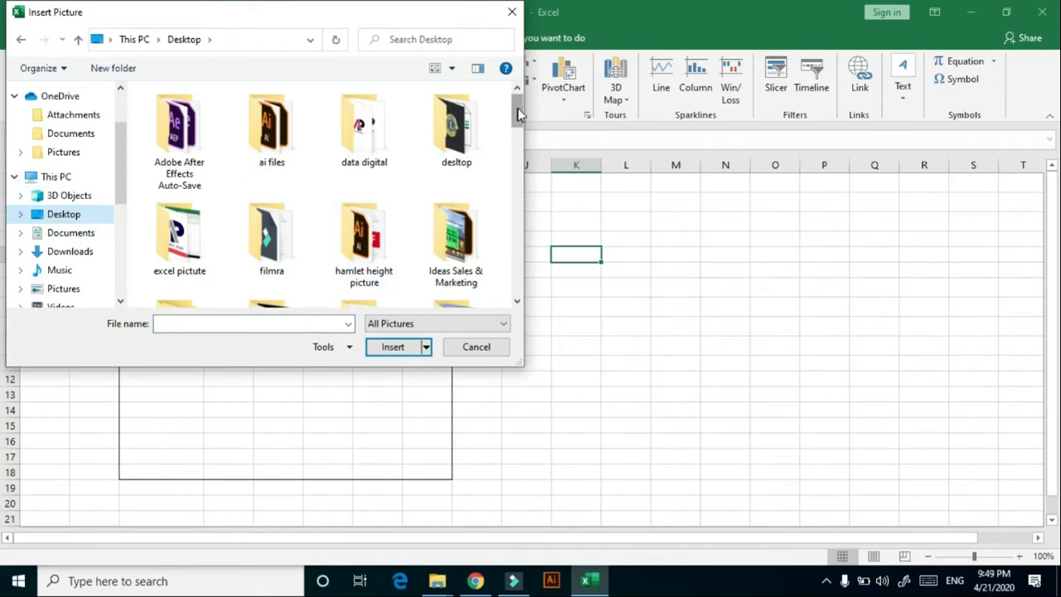
pyautogui.moveTo(517, 113); pyautogui.dragTo(514, 179)
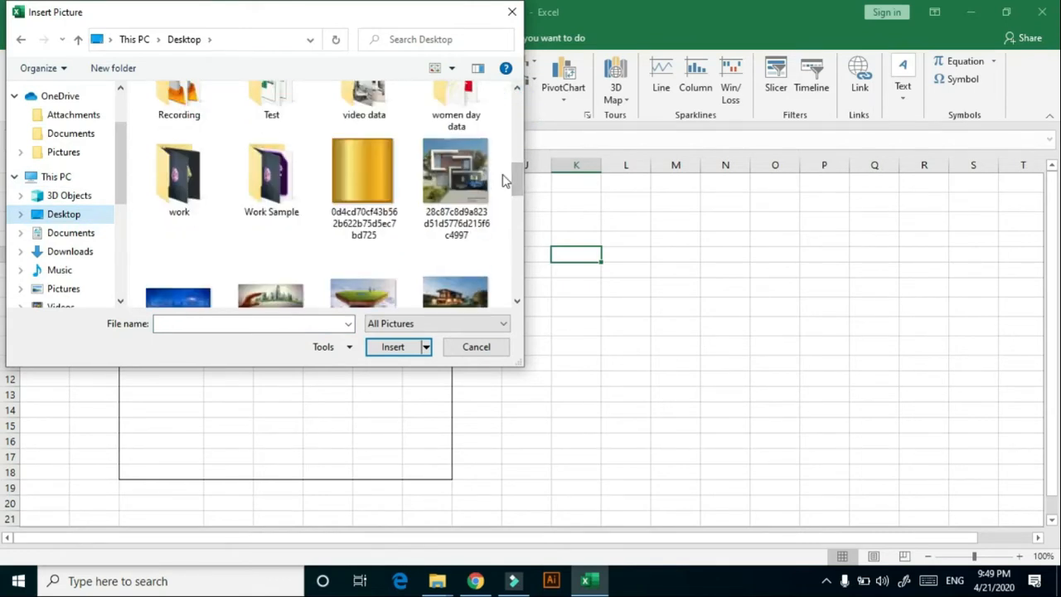
pyautogui.scroll(1, 356, 178)
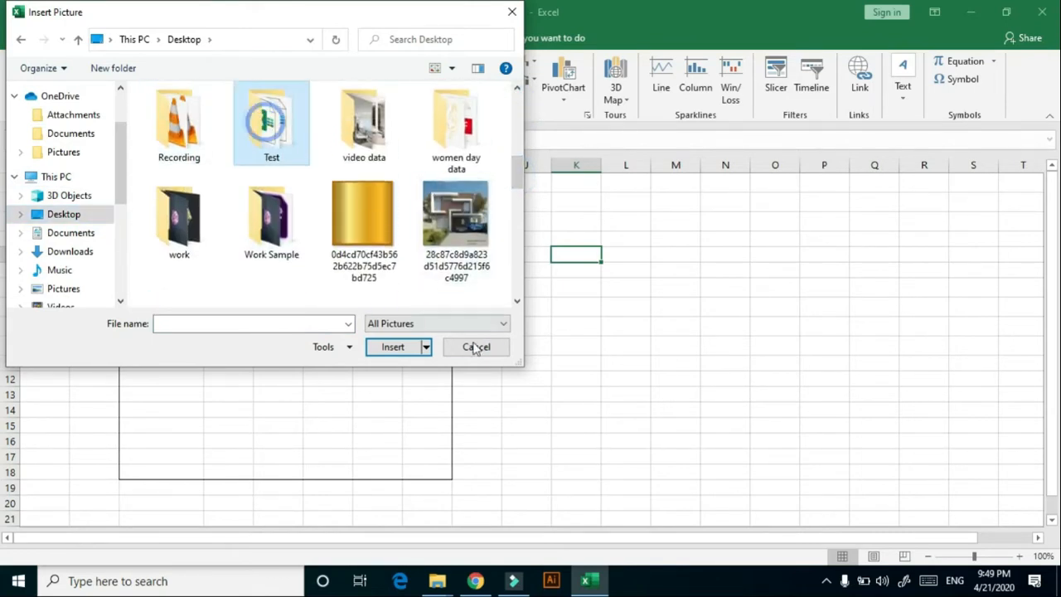
pyautogui.click(406, 348)
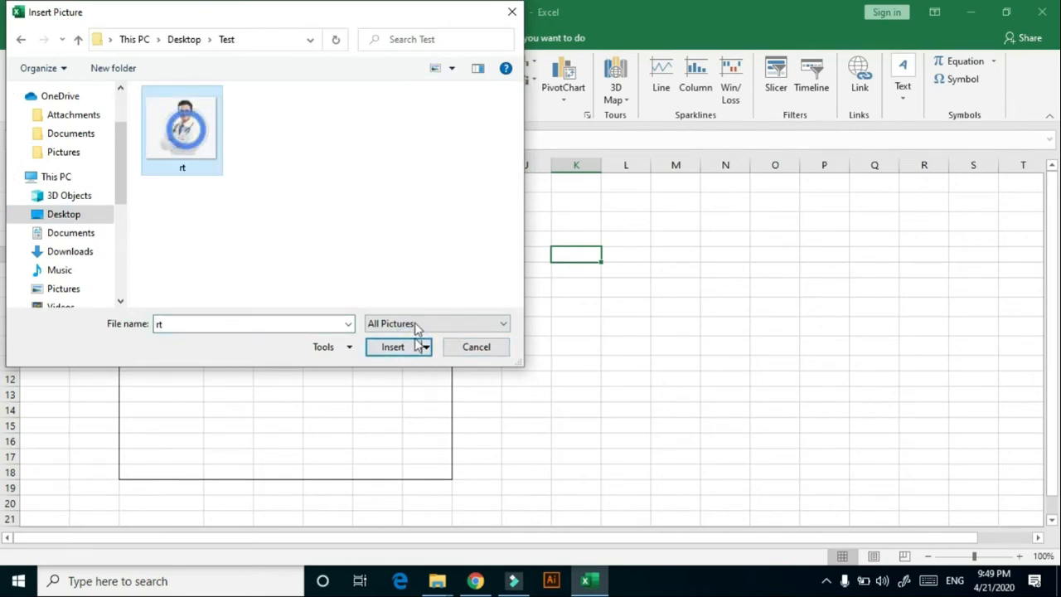
pyautogui.click(414, 347)
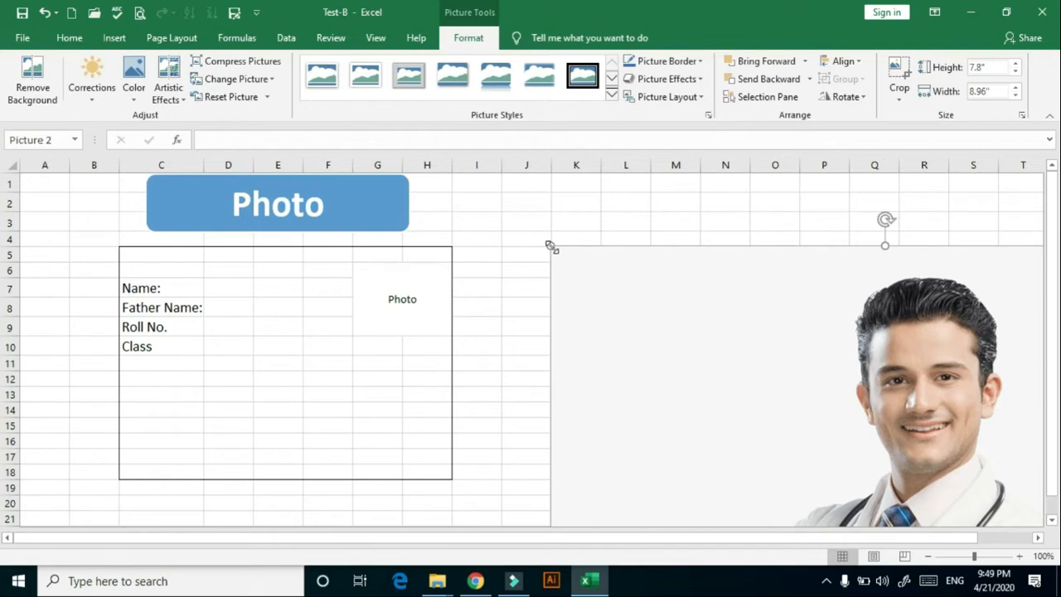
# Step: Shrink the inserted picture to about 0.98" high by 1.12" wide and place it over the form's Photo placeholder
pyautogui.moveTo(551, 247); pyautogui.dragTo(466, 244)
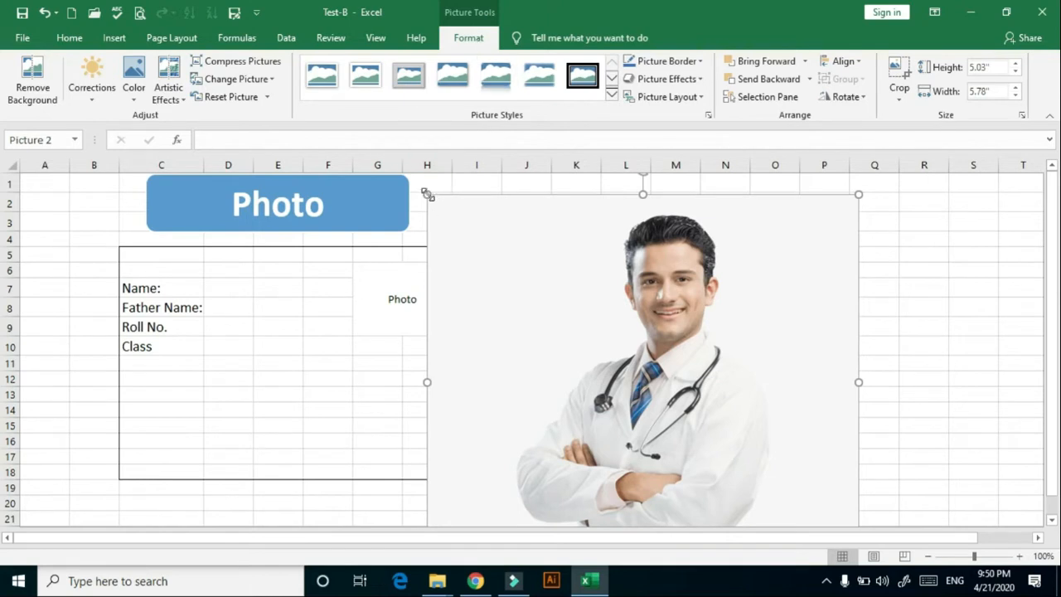
pyautogui.moveTo(427, 194); pyautogui.dragTo(670, 368)
pyautogui.moveTo(687, 378); pyautogui.dragTo(687, 379)
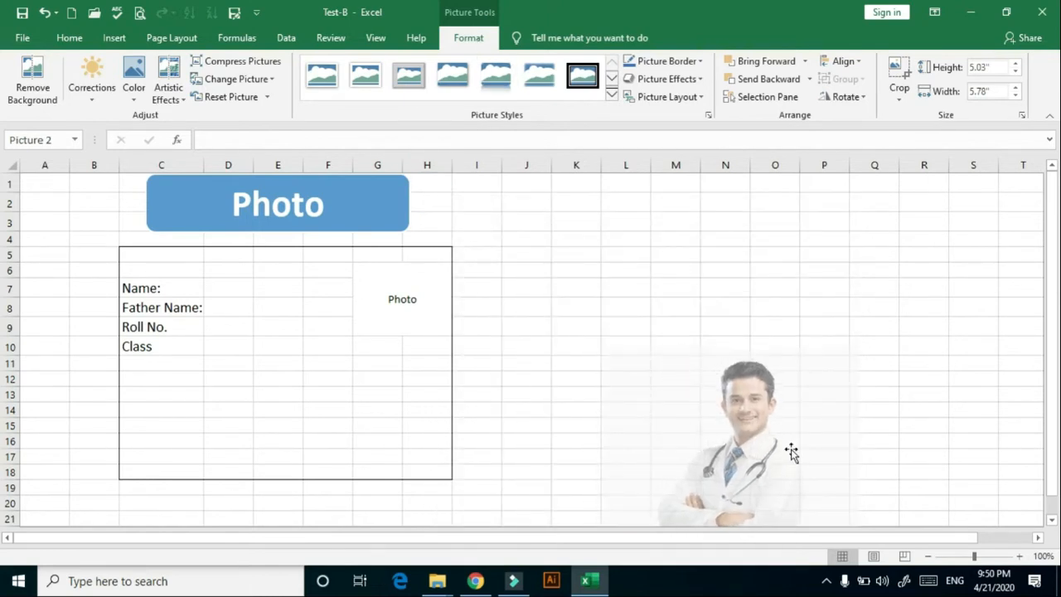
pyautogui.click(790, 448)
pyautogui.moveTo(786, 451); pyautogui.dragTo(397, 296)
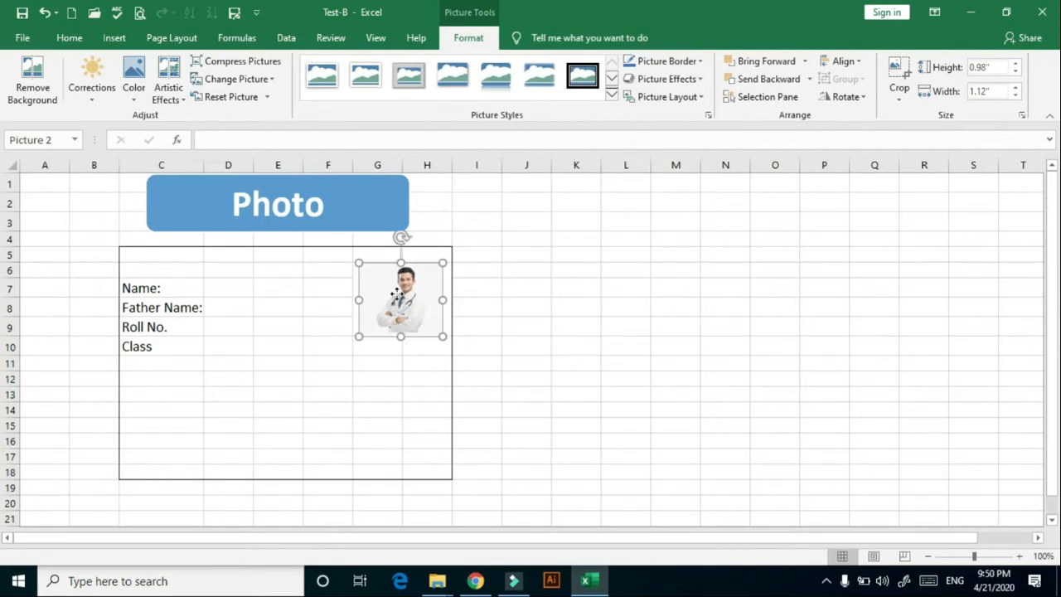
# Step: Try Remove Background on the form's picture, discard the changes, and look through its color options without applying one
pyautogui.click(95, 101)
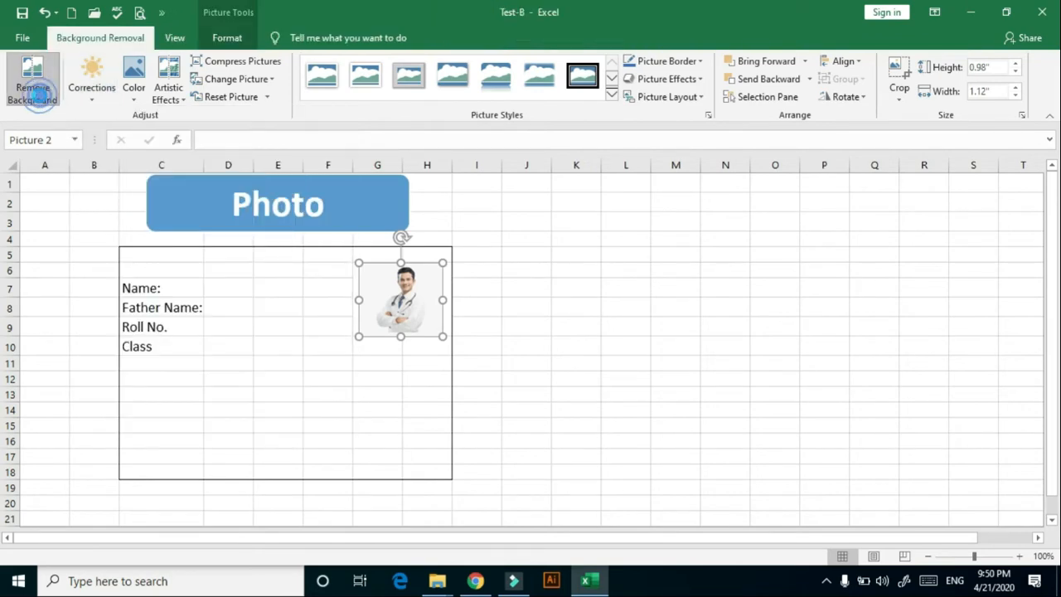
pyautogui.click(38, 97)
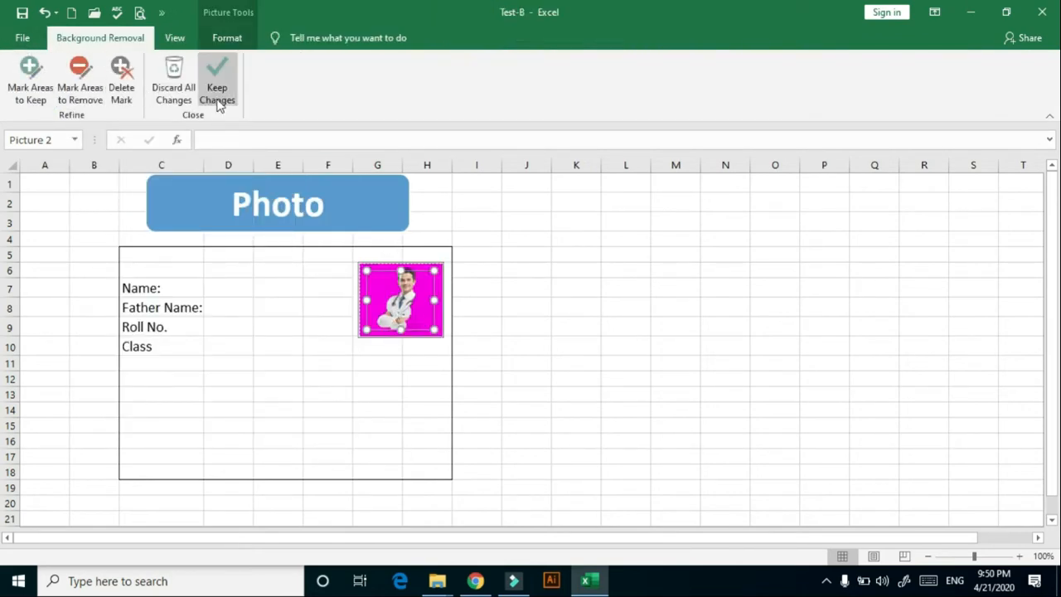
pyautogui.click(25, 38)
pyautogui.click(19, 38)
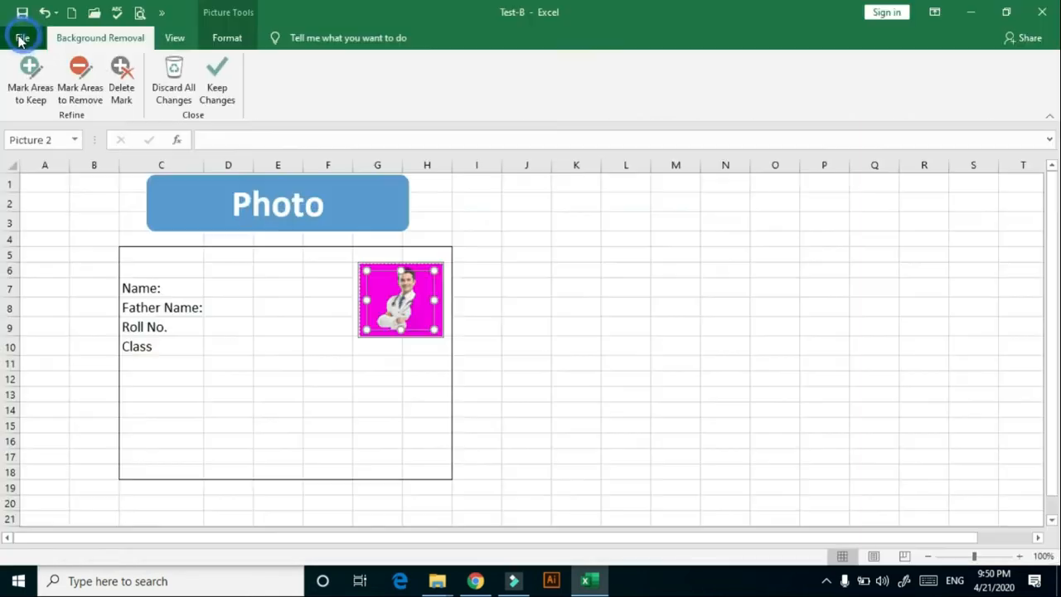
pyautogui.click(195, 101)
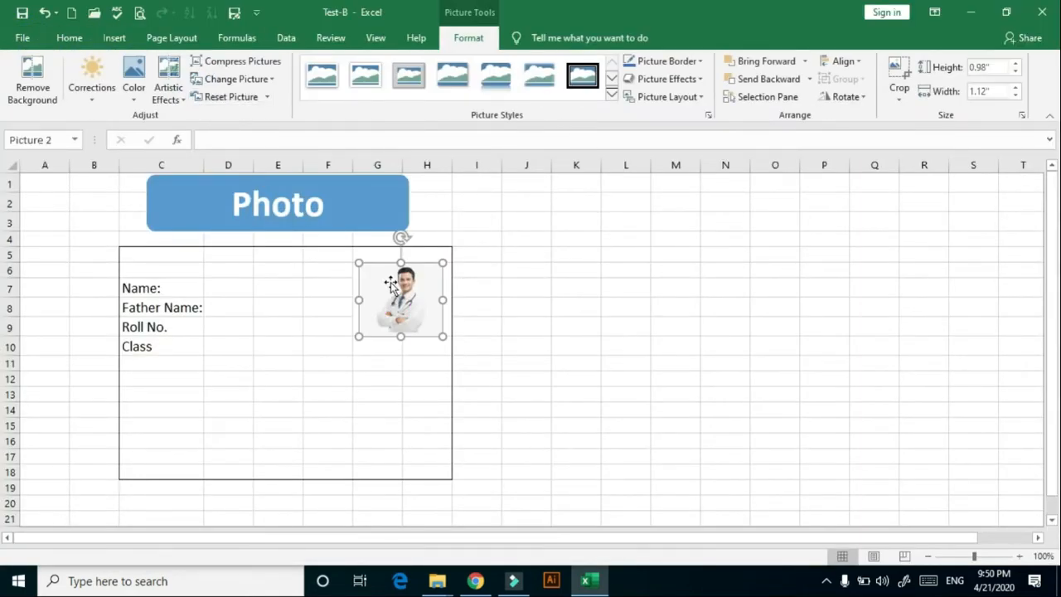
pyautogui.click(139, 96)
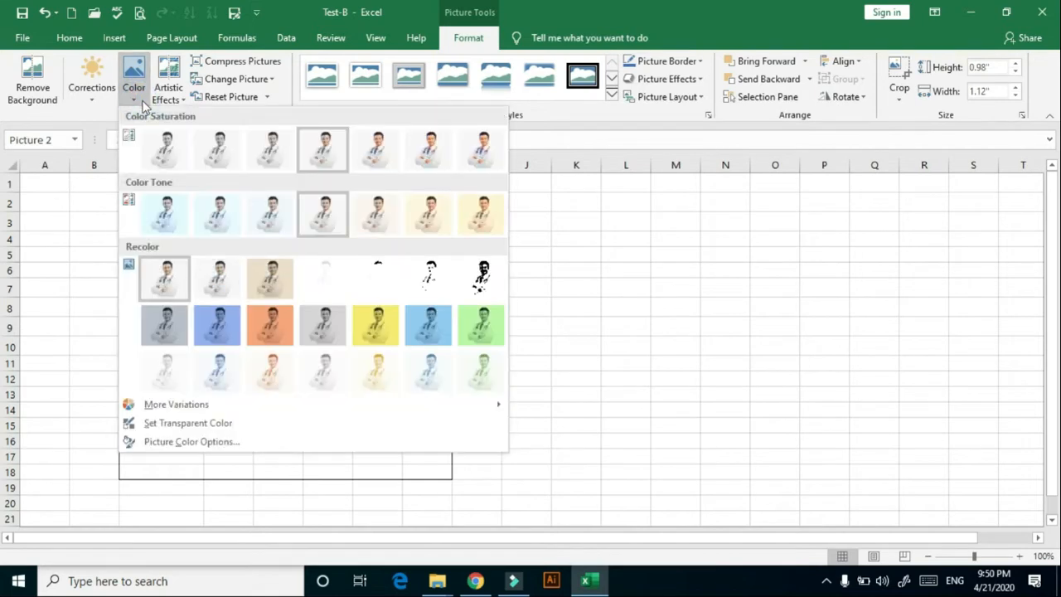
pyautogui.click(678, 290)
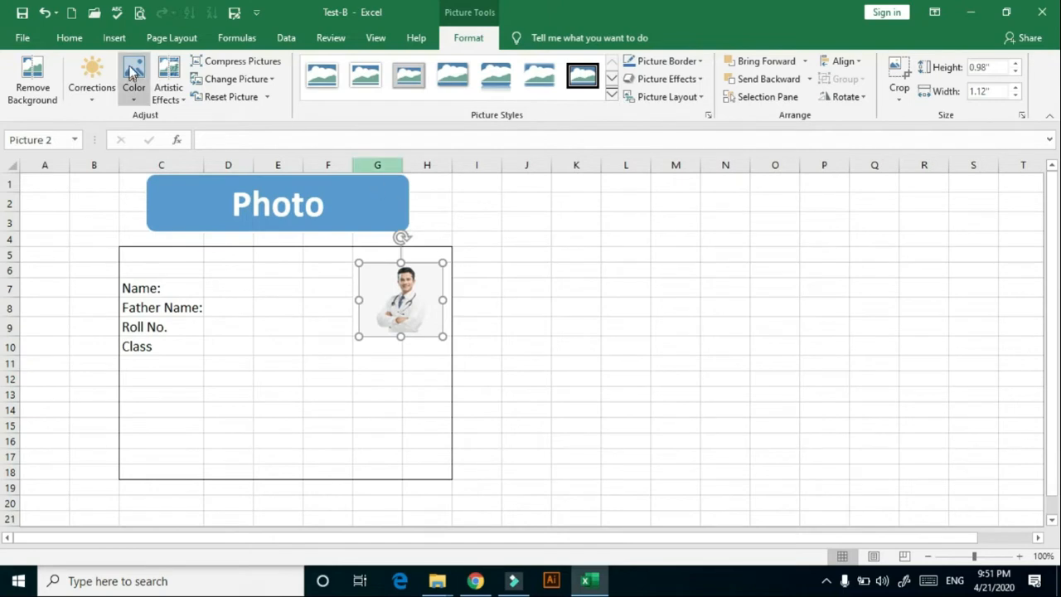
# Step: Go to the Shapes worksheet with the insertion commands ready
pyautogui.click(111, 40)
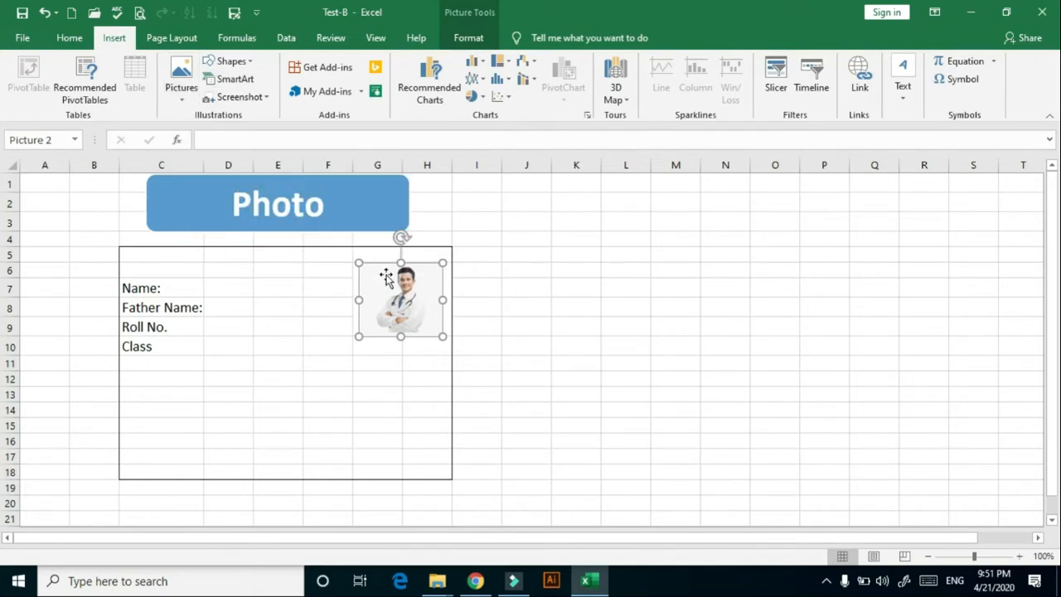
pyautogui.hotkey('ctrl', 'pagedown')
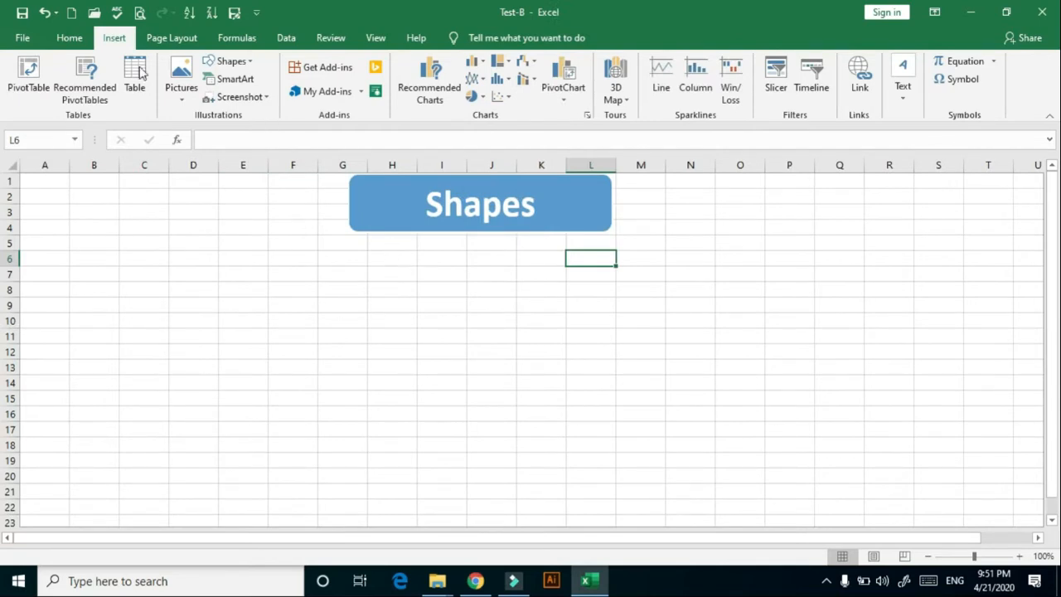
# Step: Draw an oval about 0.91" high by 1.25" wide over columns B to D from row 6, containing the text Excel
pyautogui.click(249, 62)
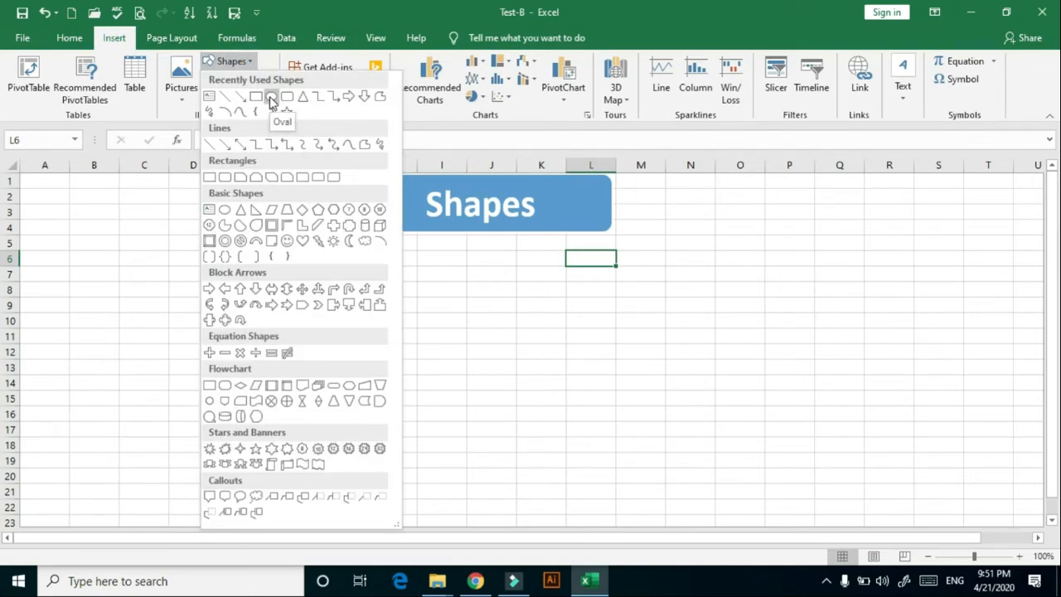
pyautogui.click(272, 99)
pyautogui.moveTo(106, 250)
pyautogui.mouseDown()
pyautogui.moveTo(106, 270)
pyautogui.moveTo(175, 317)
pyautogui.moveTo(206, 310)
pyautogui.moveTo(202, 319)
pyautogui.mouseUp()
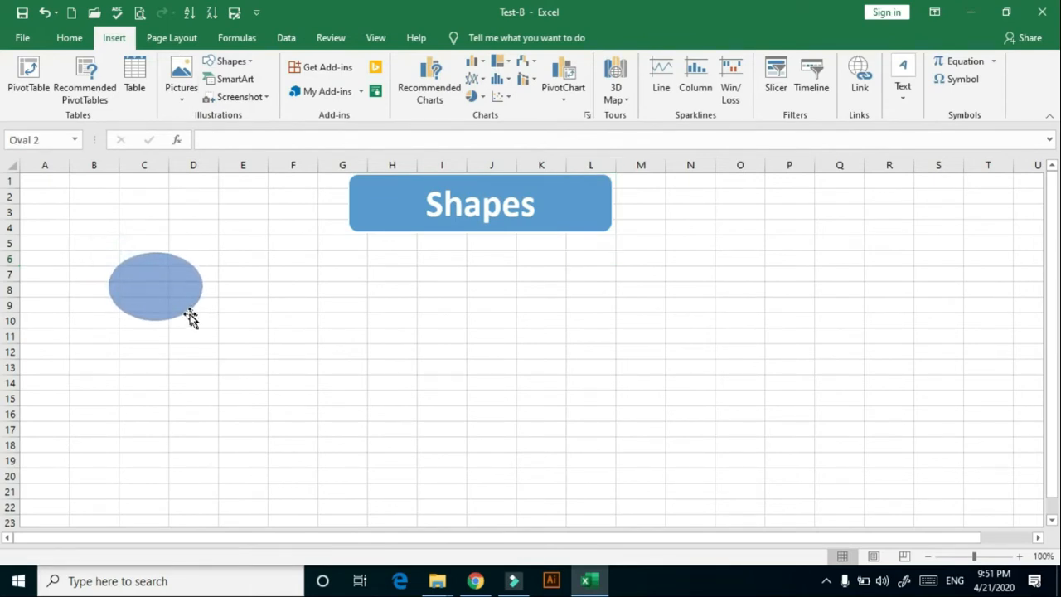
pyautogui.rightClick(146, 285)
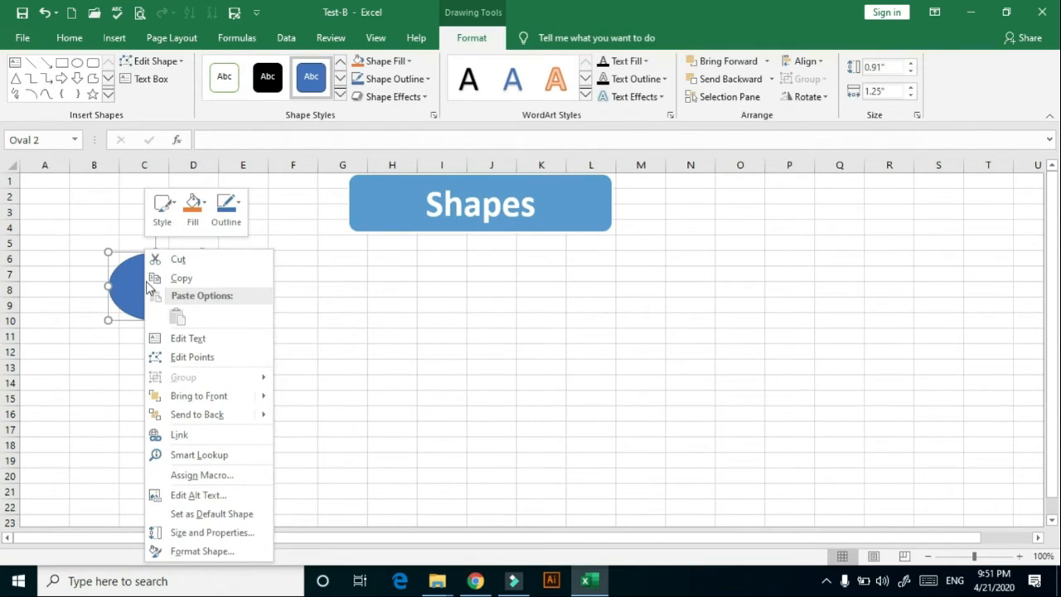
pyautogui.click(186, 340)
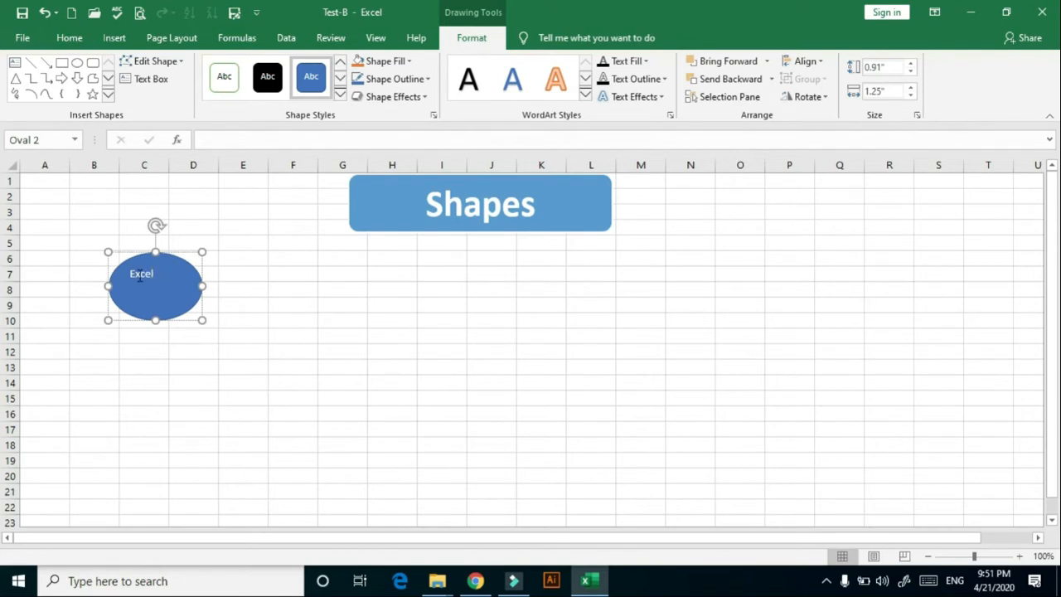
# Step: Increase the font size of the word Excel in the oval to 12
pyautogui.doubleClick(139, 276)
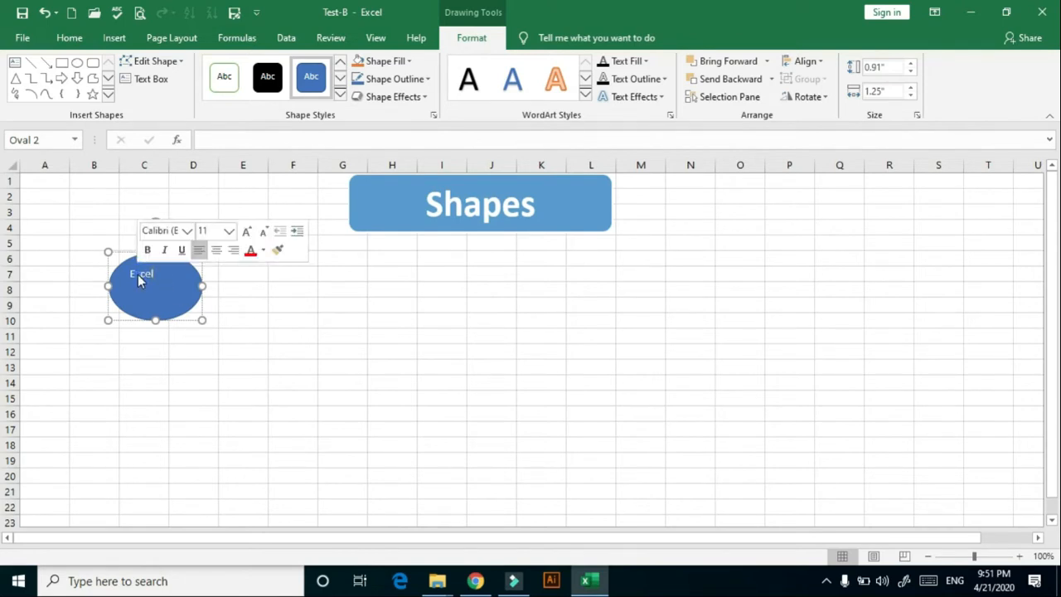
pyautogui.click(69, 39)
pyautogui.click(208, 68)
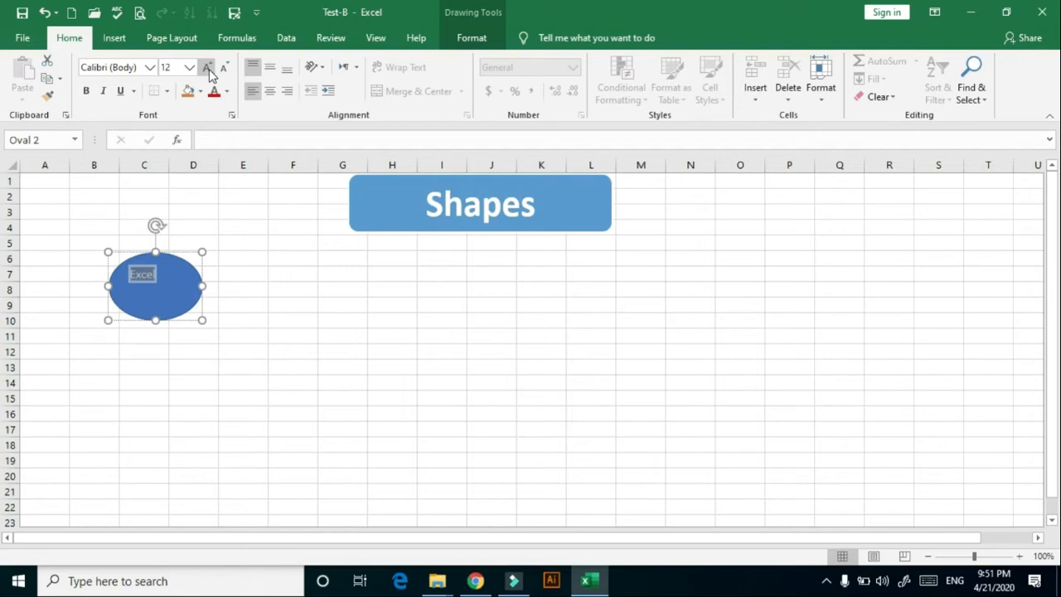
# Step: Draw a teardrop shape about 1.17" high by 1" wide beside the oval, around column F
pyautogui.click(114, 39)
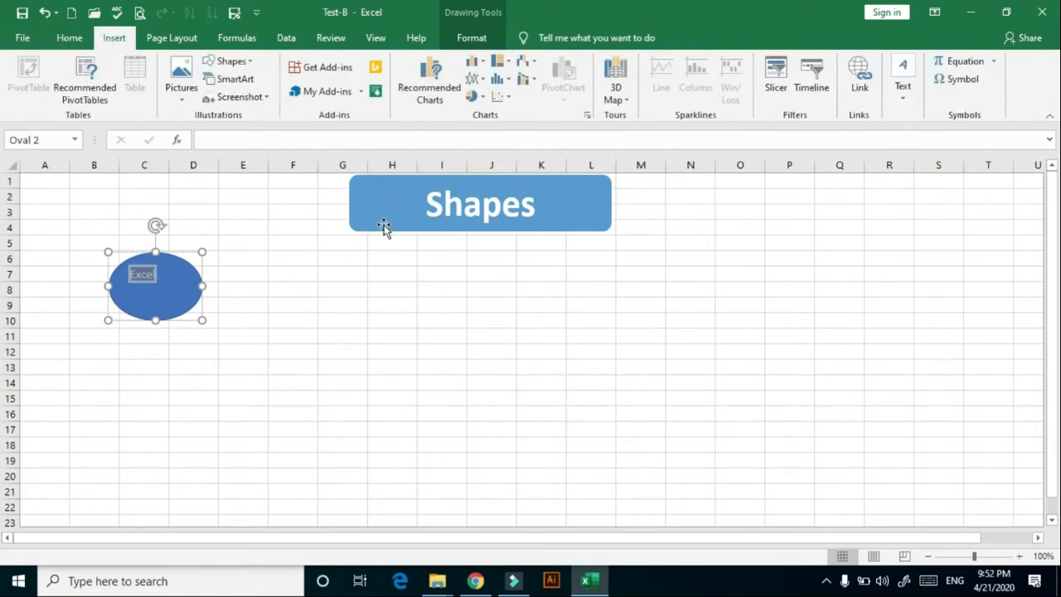
pyautogui.click(231, 61)
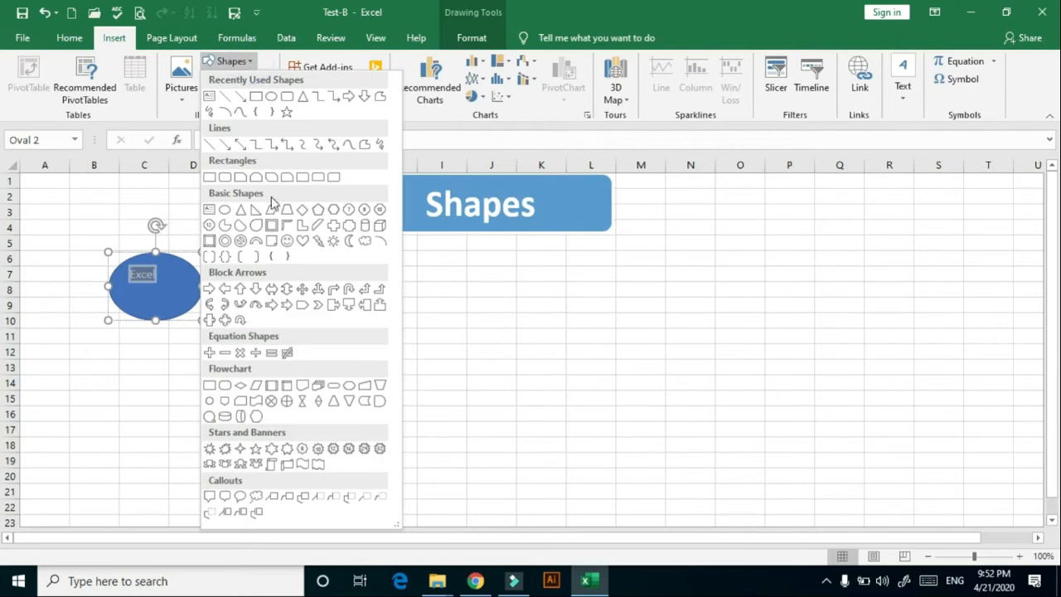
pyautogui.click(257, 225)
pyautogui.moveTo(256, 276); pyautogui.dragTo(329, 364)
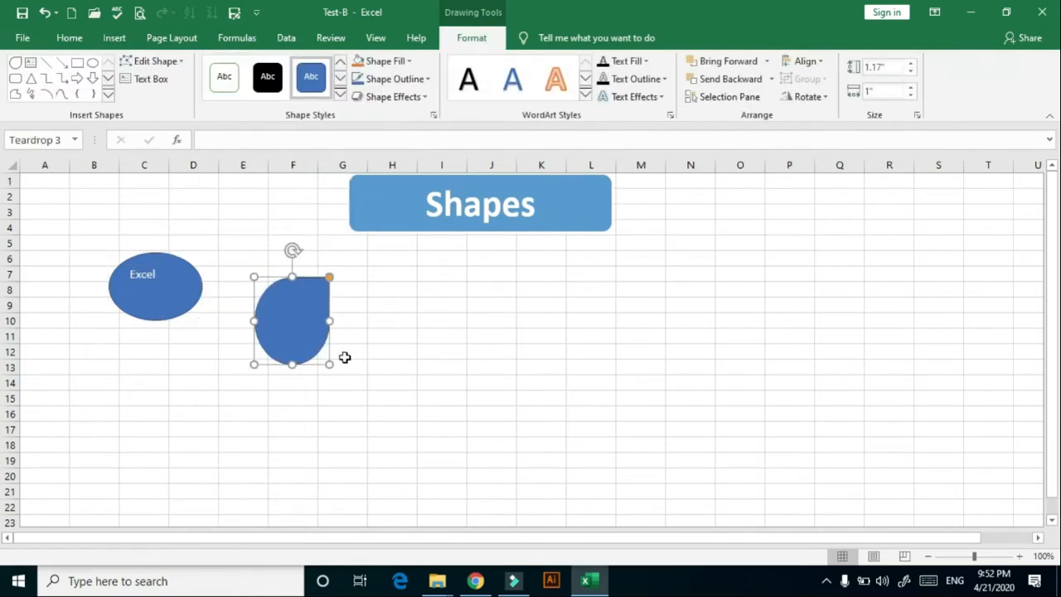
pyautogui.click(357, 350)
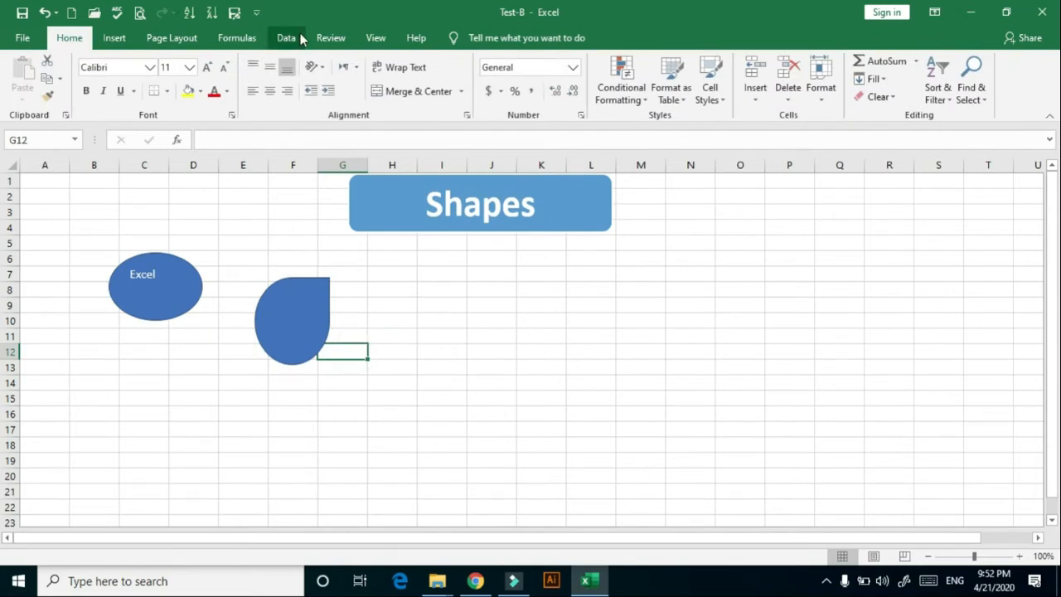
# Step: Draw a curved connector about 0.24" by 1.02" in column I, from row 7 down to row 12
pyautogui.click(116, 38)
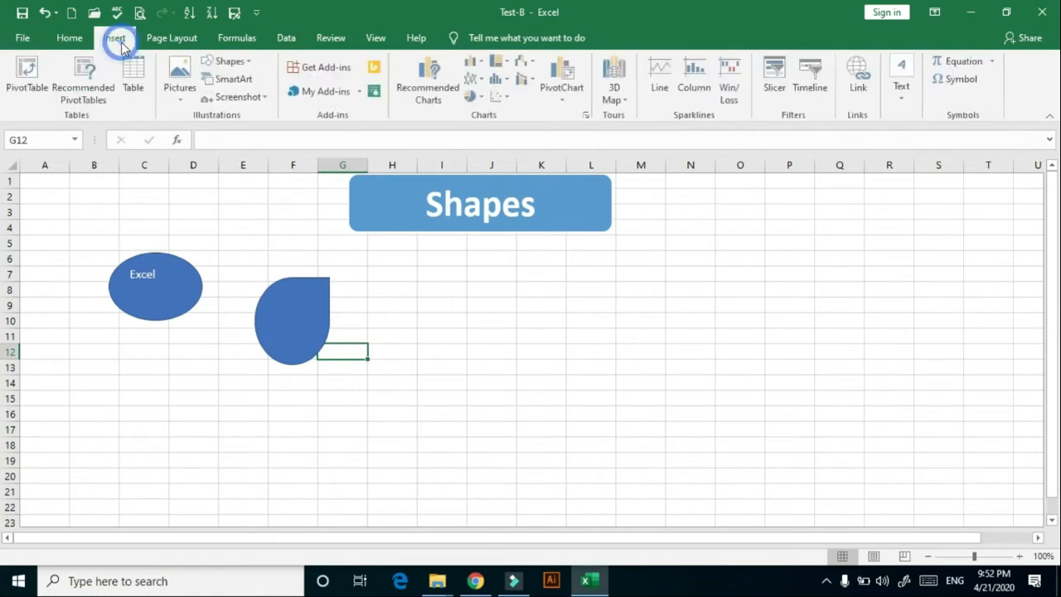
pyautogui.click(240, 62)
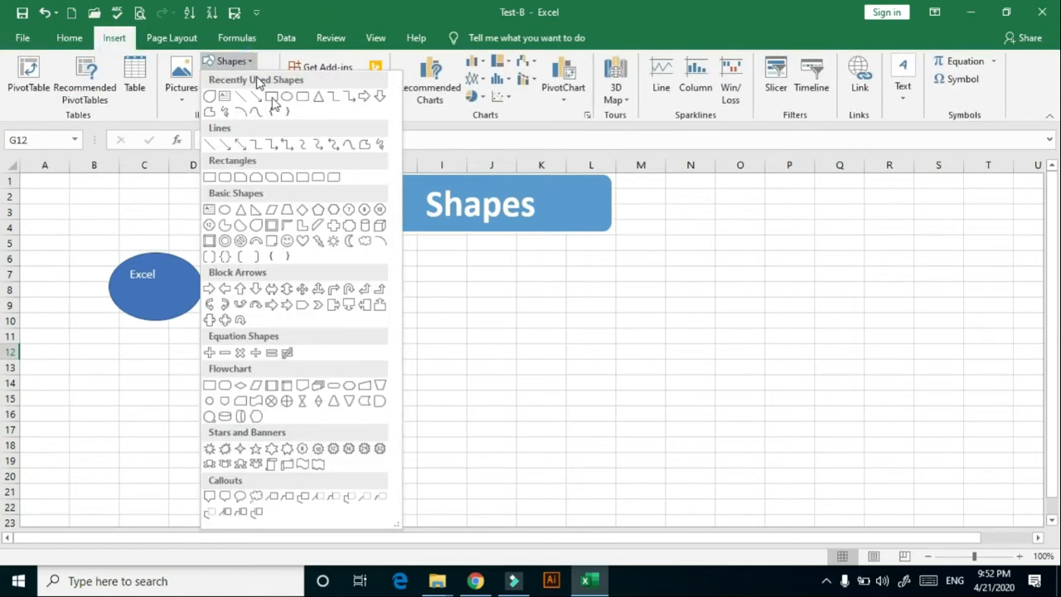
pyautogui.click(302, 145)
pyautogui.moveTo(421, 280)
pyautogui.mouseDown()
pyautogui.moveTo(454, 315)
pyautogui.moveTo(483, 388)
pyautogui.moveTo(535, 376)
pyautogui.moveTo(559, 331)
pyautogui.moveTo(495, 362)
pyautogui.moveTo(439, 355)
pyautogui.mouseUp()
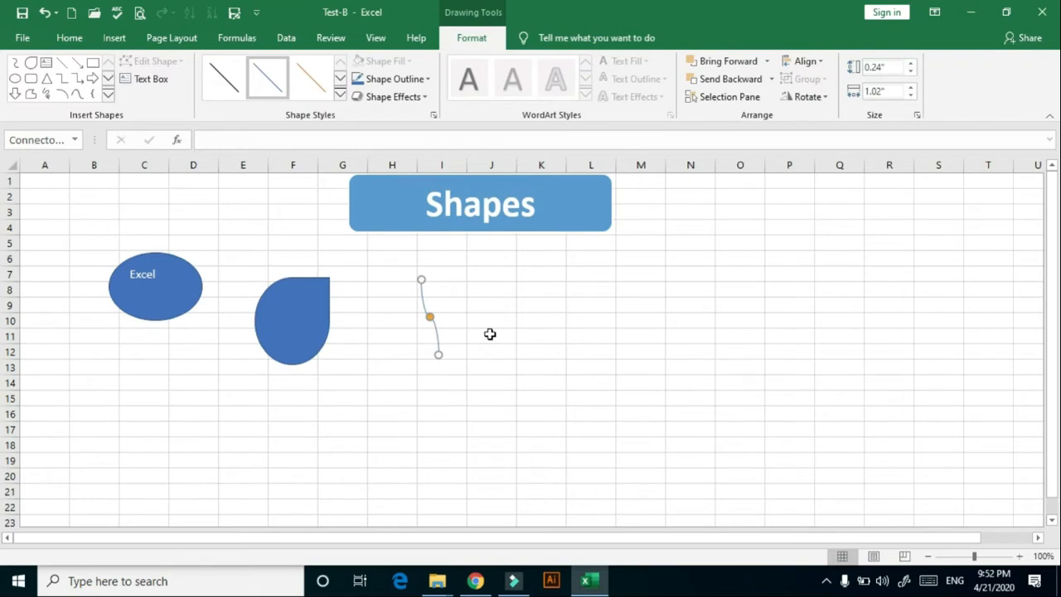
# Step: On the Smart Art worksheet, examine the available SmartArt graphics in the All, List, Process and Cycle categories
pyautogui.click(114, 38)
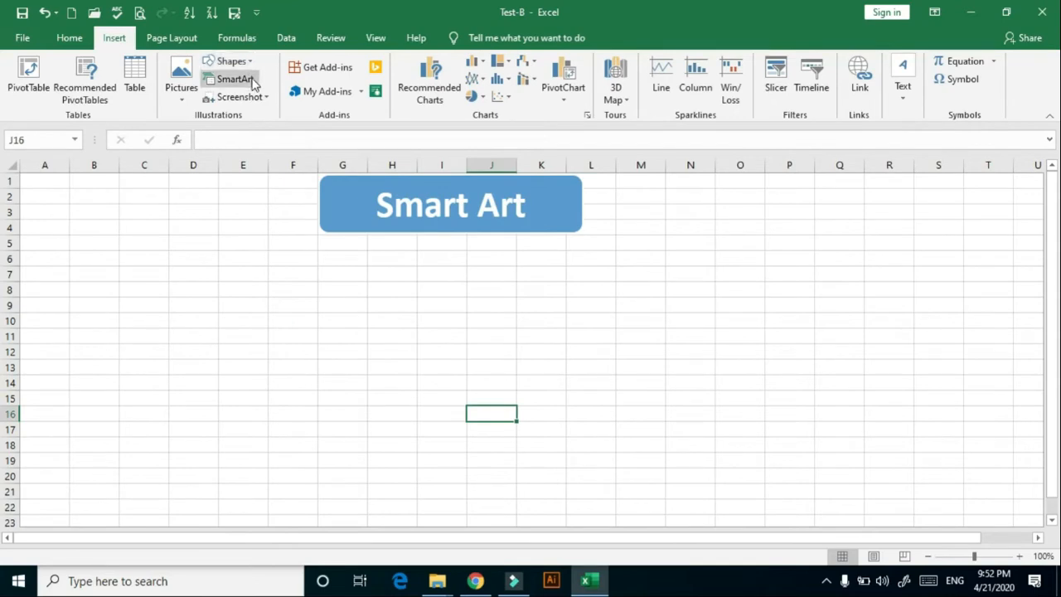
pyautogui.click(248, 83)
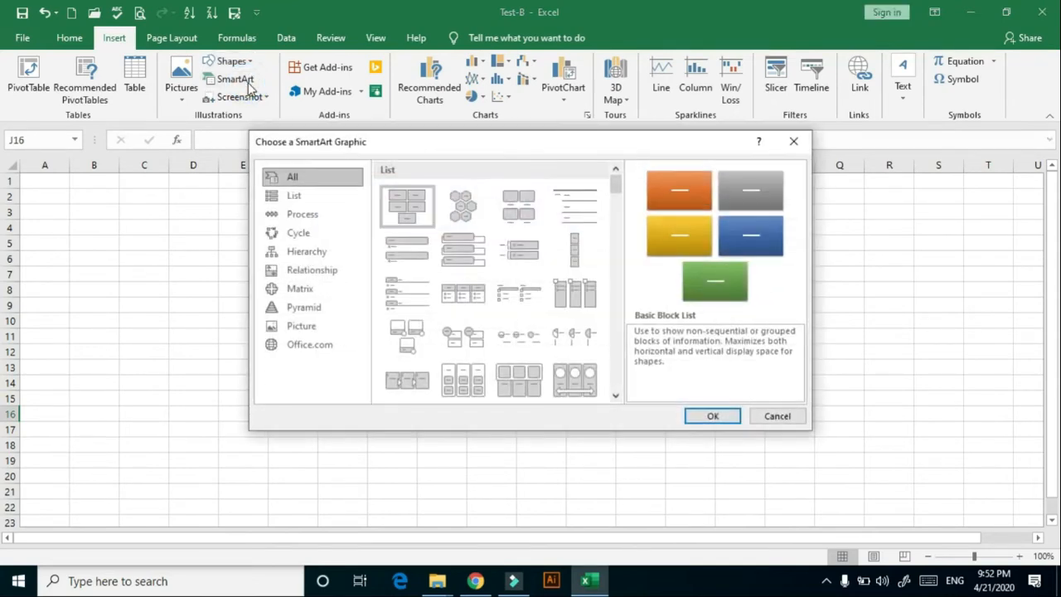
pyautogui.click(408, 209)
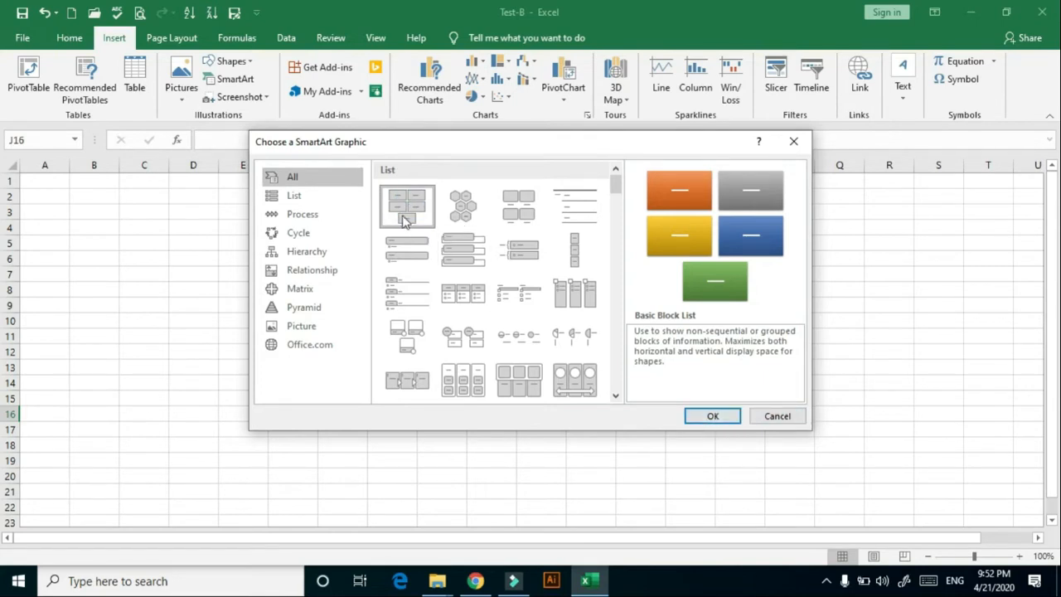
pyautogui.click(405, 208)
pyautogui.click(406, 207)
pyautogui.click(302, 199)
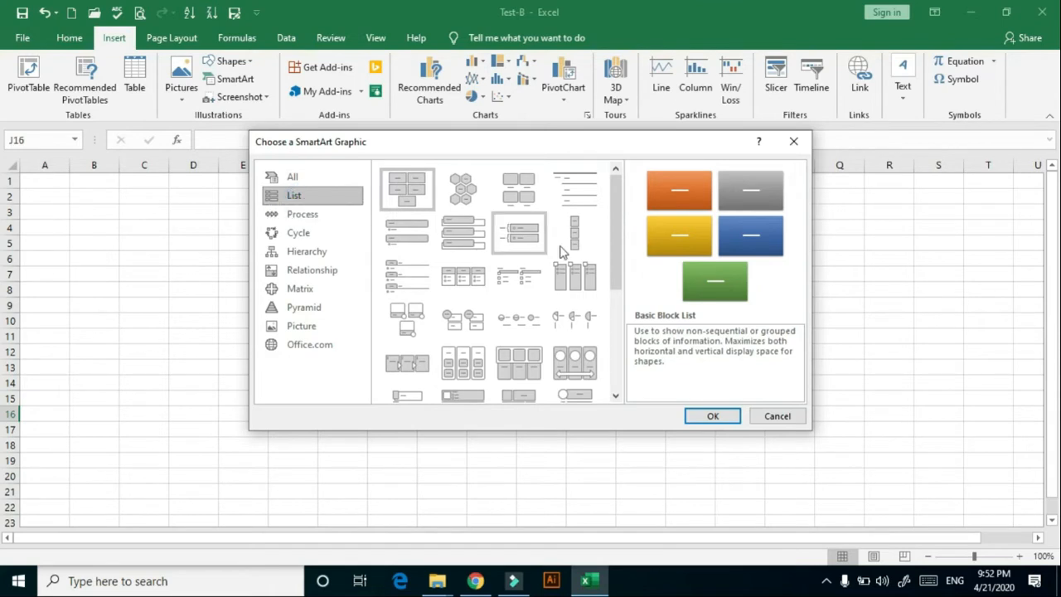
pyautogui.click(303, 213)
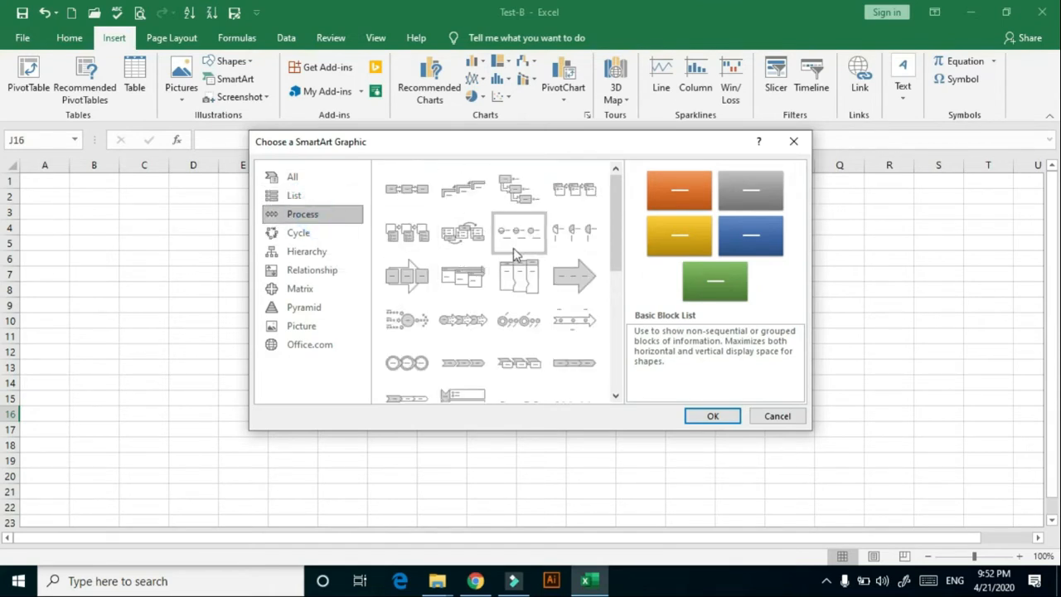
pyautogui.click(296, 232)
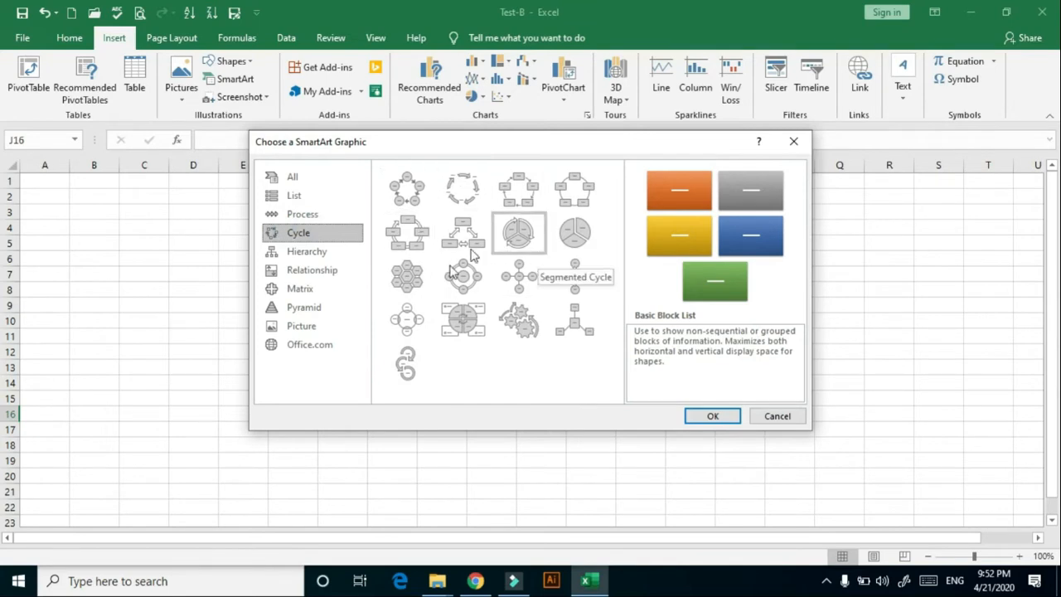
pyautogui.click(296, 178)
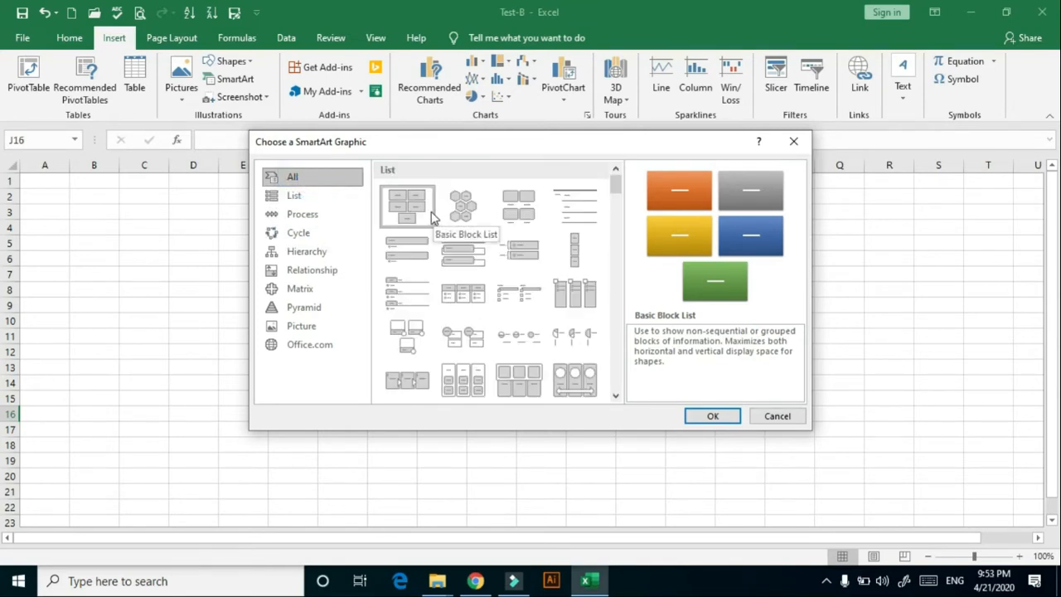
# Step: Insert the Hierarchy layout from the Hierarchy SmartArt category and close its text-entry pane
pyautogui.click(312, 252)
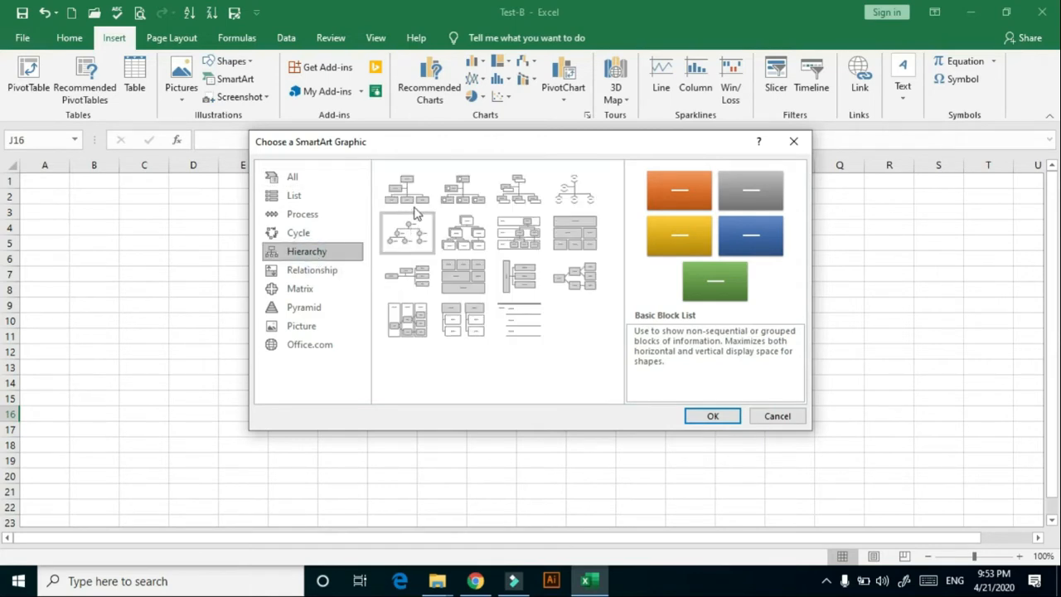
pyautogui.click(474, 241)
pyautogui.click(710, 417)
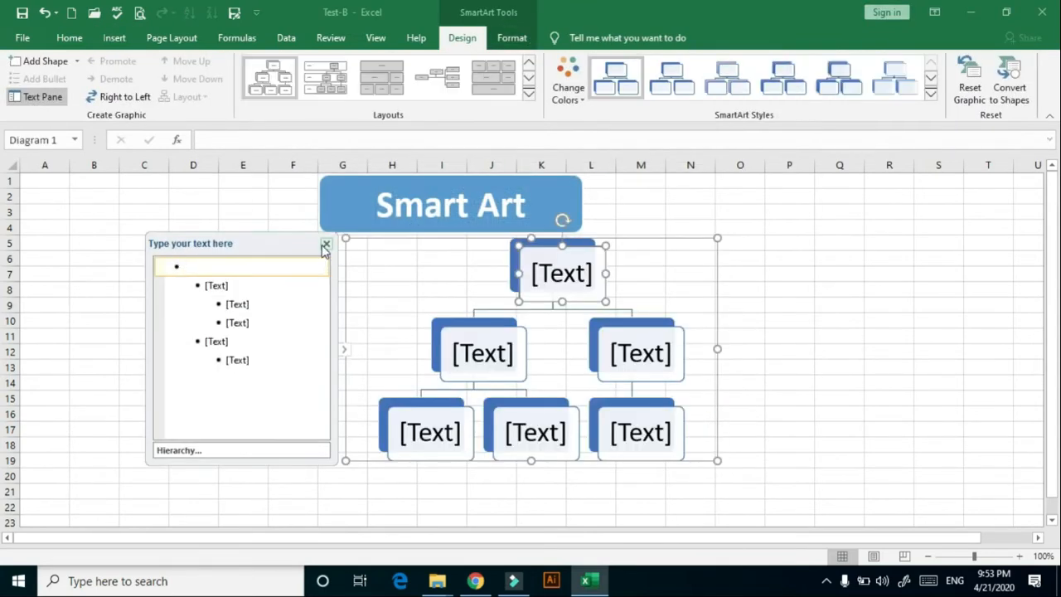
pyautogui.click(324, 243)
# Step: Label the top box of the hierarchy graphic CEO
pyautogui.click(562, 273)
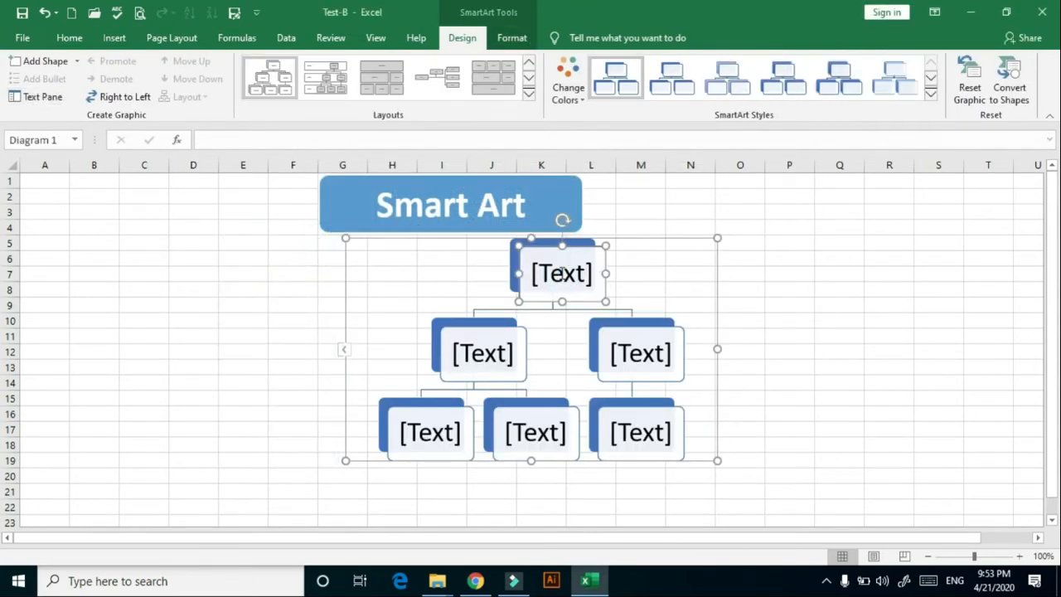
pyautogui.click(551, 273)
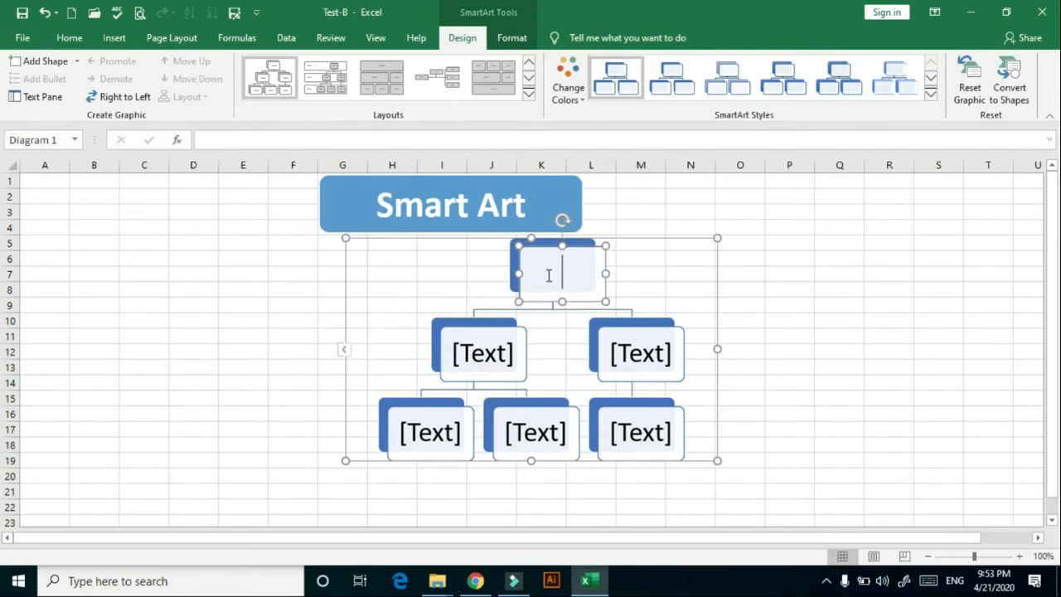
pyautogui.write('XW')
pyautogui.press('BackSpace')
pyautogui.press('BackSpace')
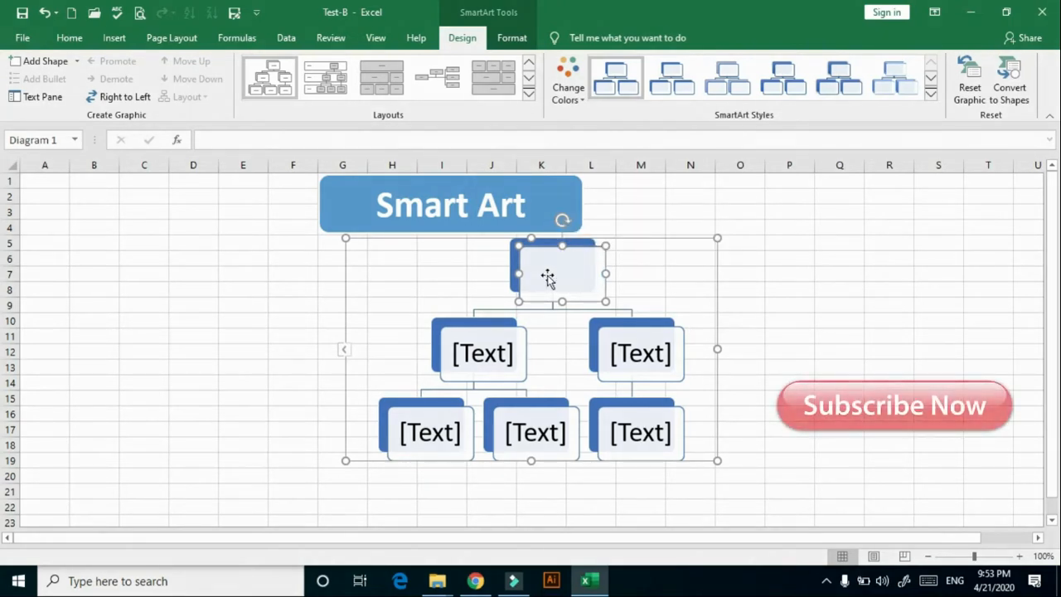
pyautogui.write('CEO')
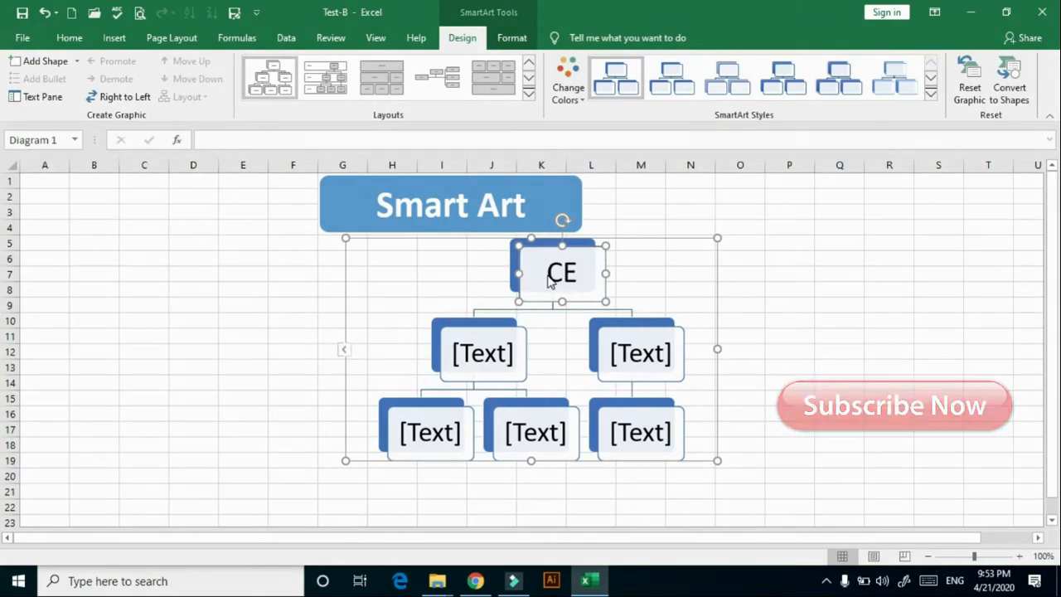
# Step: Label the left second-level box Area Sales Manager and widen it so the text fits on one line
pyautogui.click(484, 349)
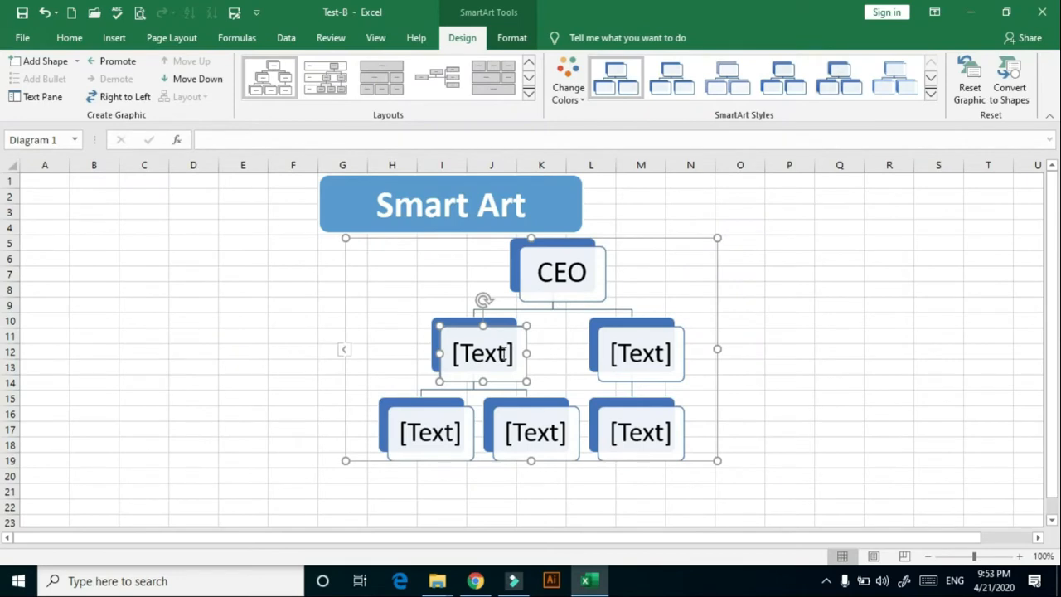
pyautogui.click(503, 353)
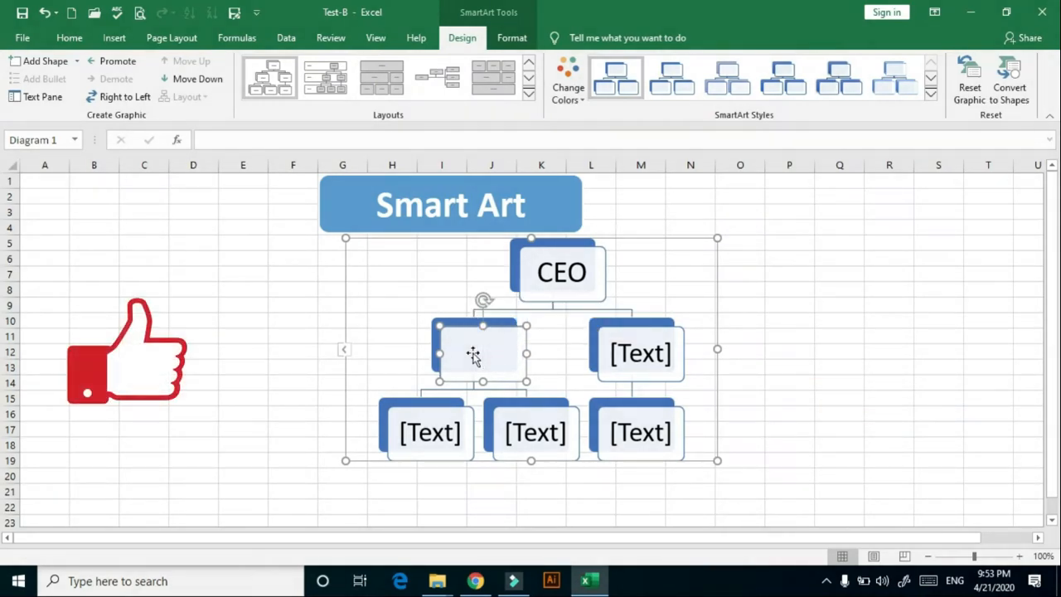
pyautogui.write('A')
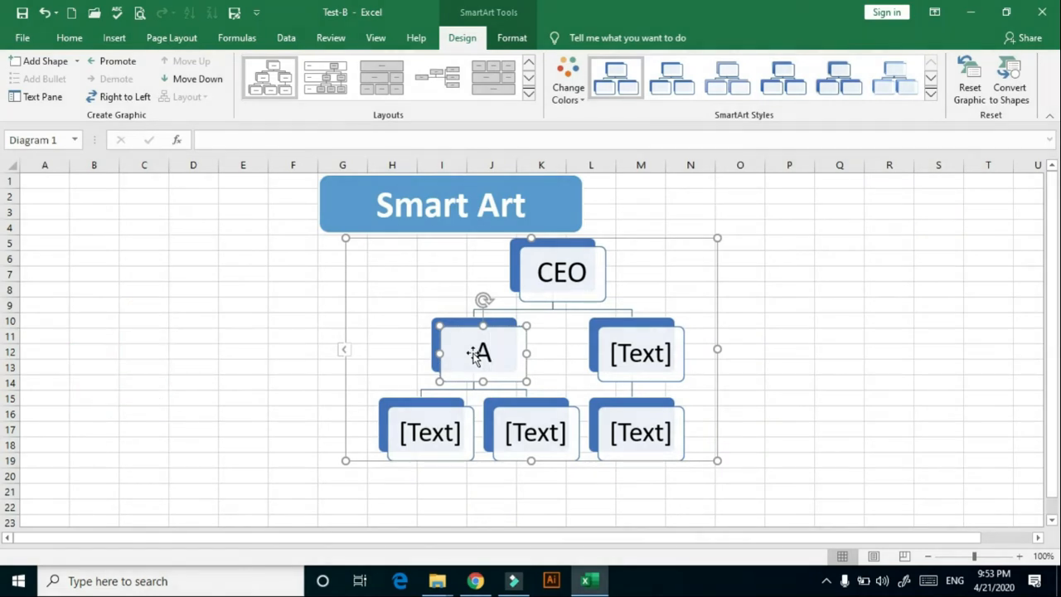
pyautogui.write('resl')
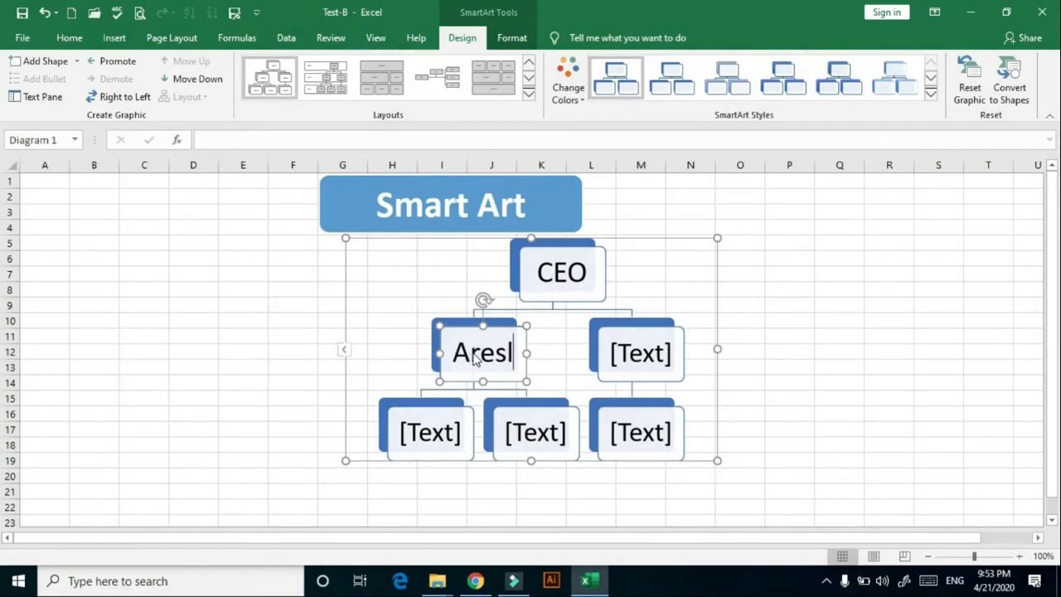
pyautogui.press('BackSpace')
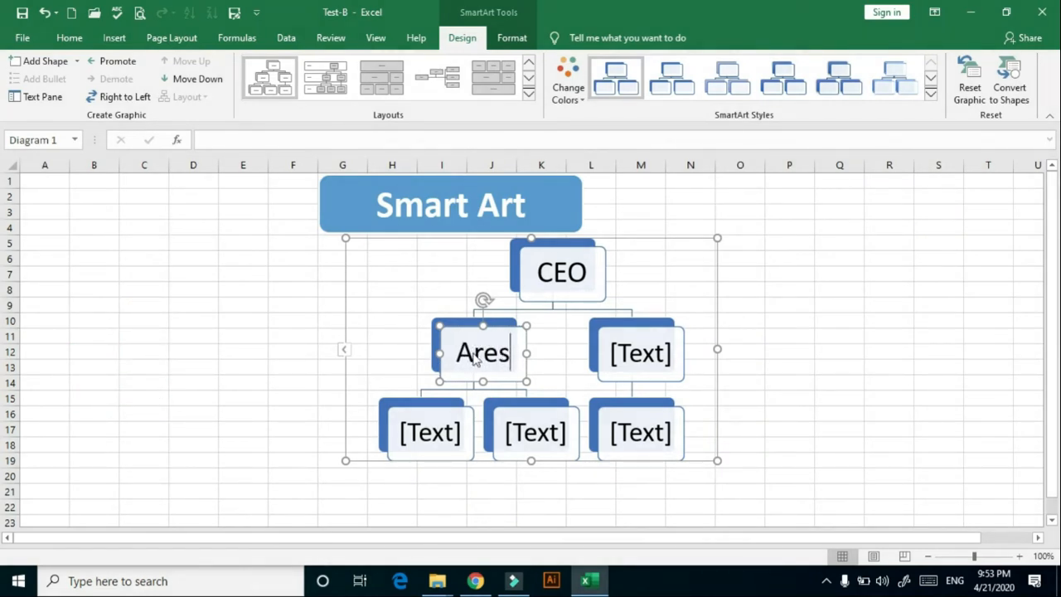
pyautogui.press('BackSpace')
pyautogui.write('a')
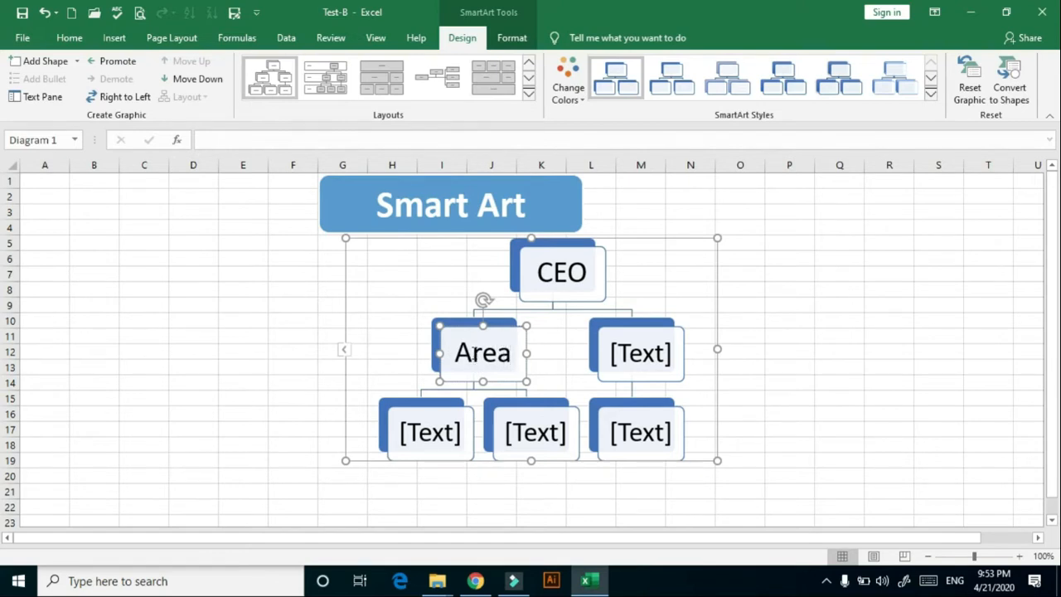
pyautogui.write(' Sales')
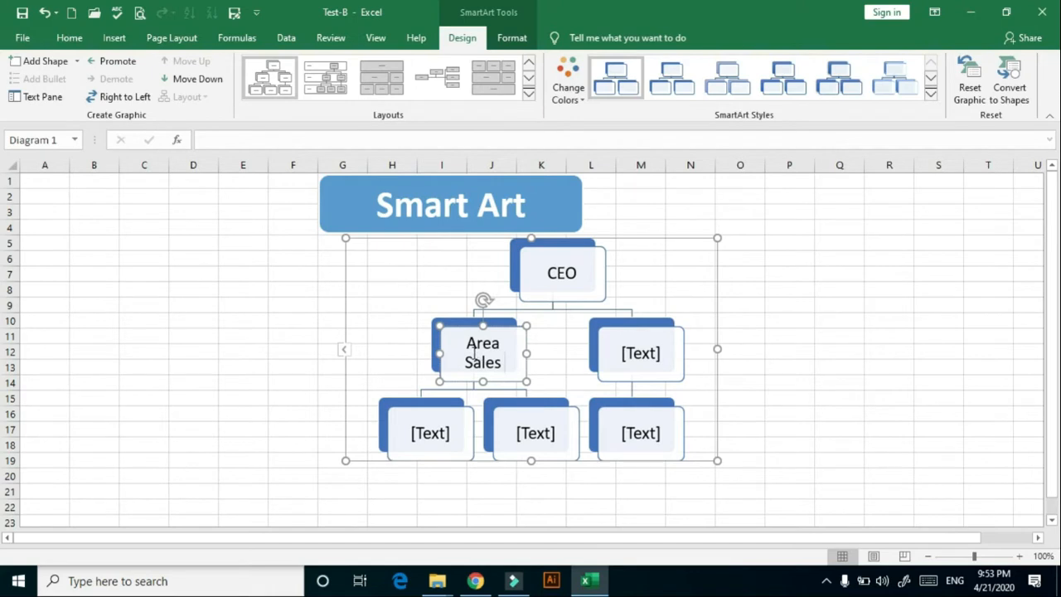
pyautogui.write('Manager')
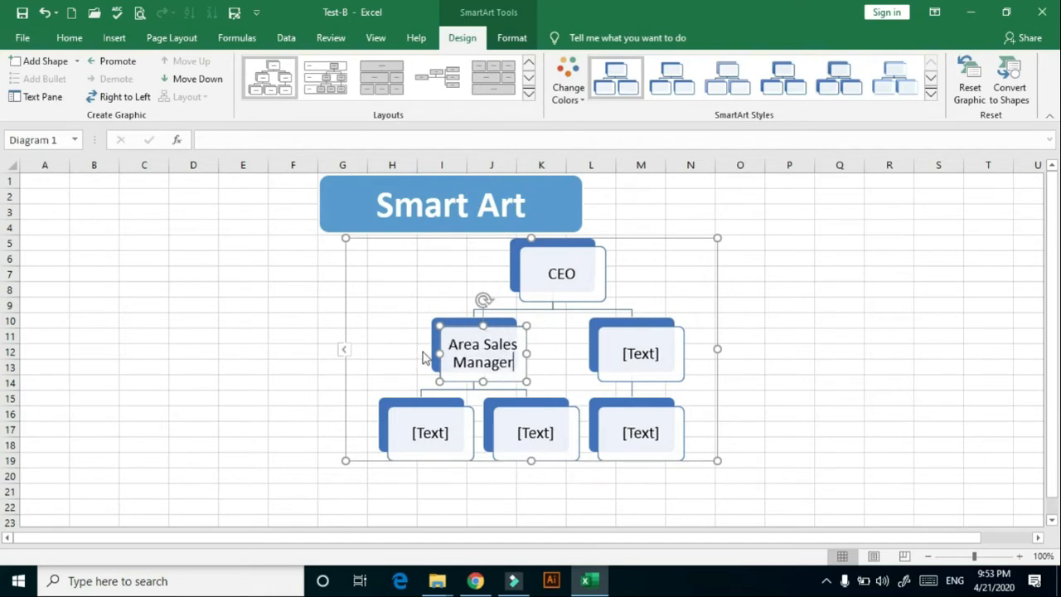
pyautogui.moveTo(434, 351); pyautogui.dragTo(398, 352)
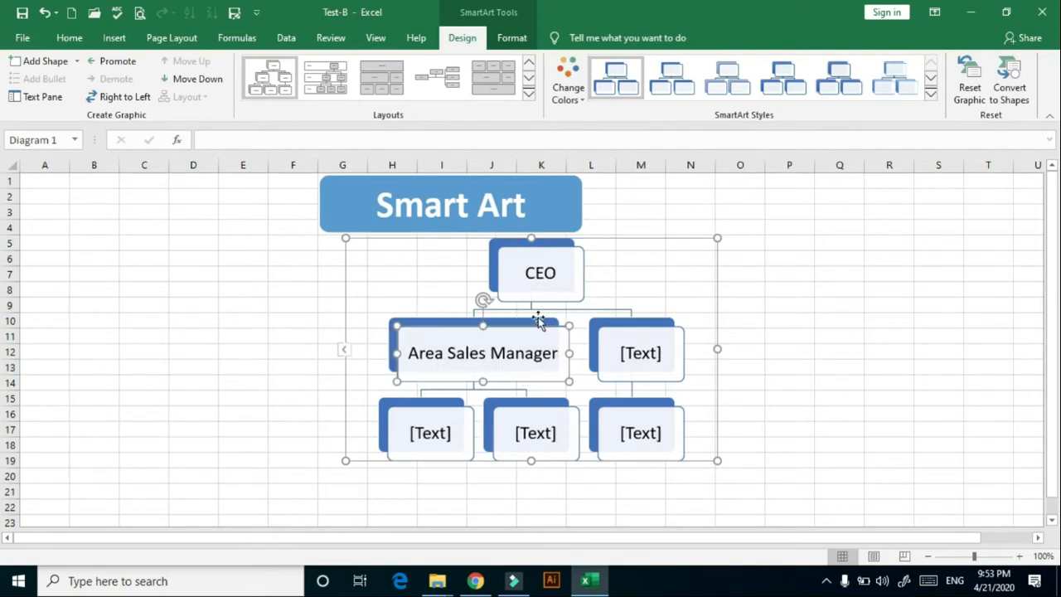
# Step: Preview color variations for the hierarchy graphic, including Colored Fill - Accent 2
pyautogui.click(567, 93)
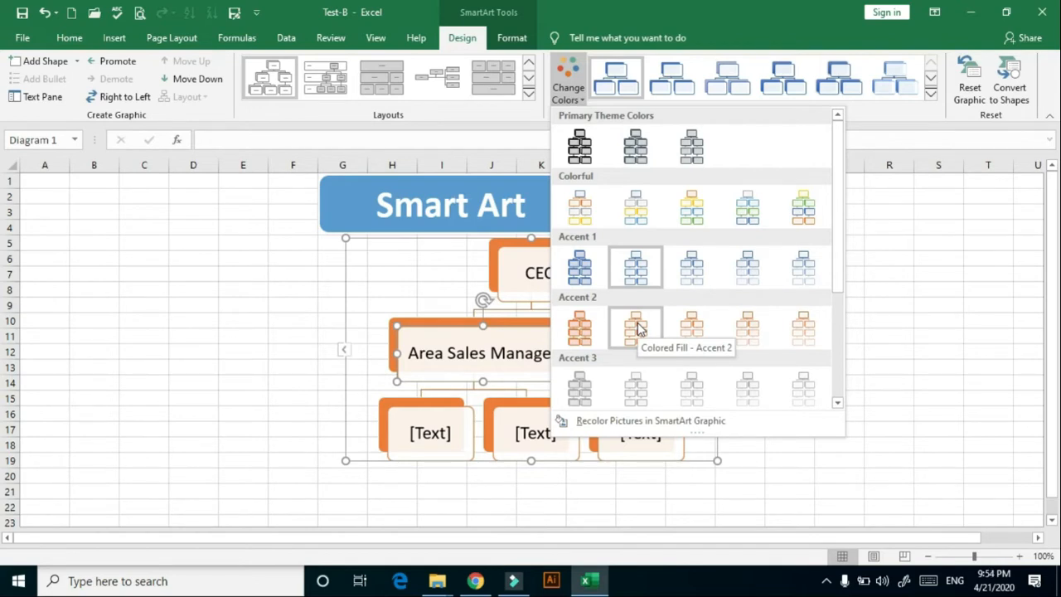
# Step: On the Screenshot worksheet, insert a screen clipping of the three files shown in the Test folder window
pyautogui.click(120, 43)
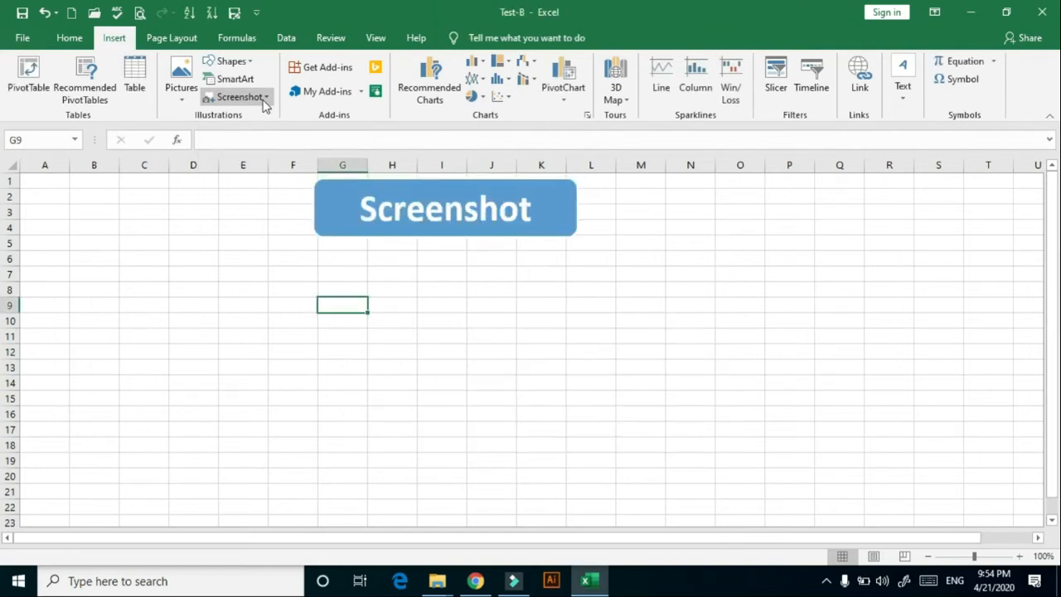
pyautogui.click(264, 98)
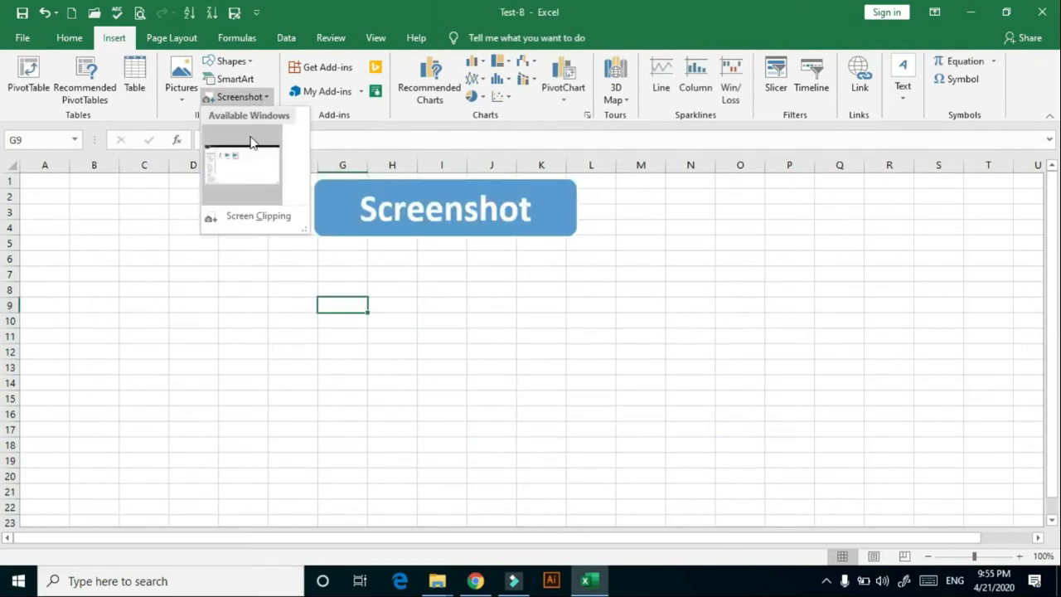
pyautogui.click(246, 217)
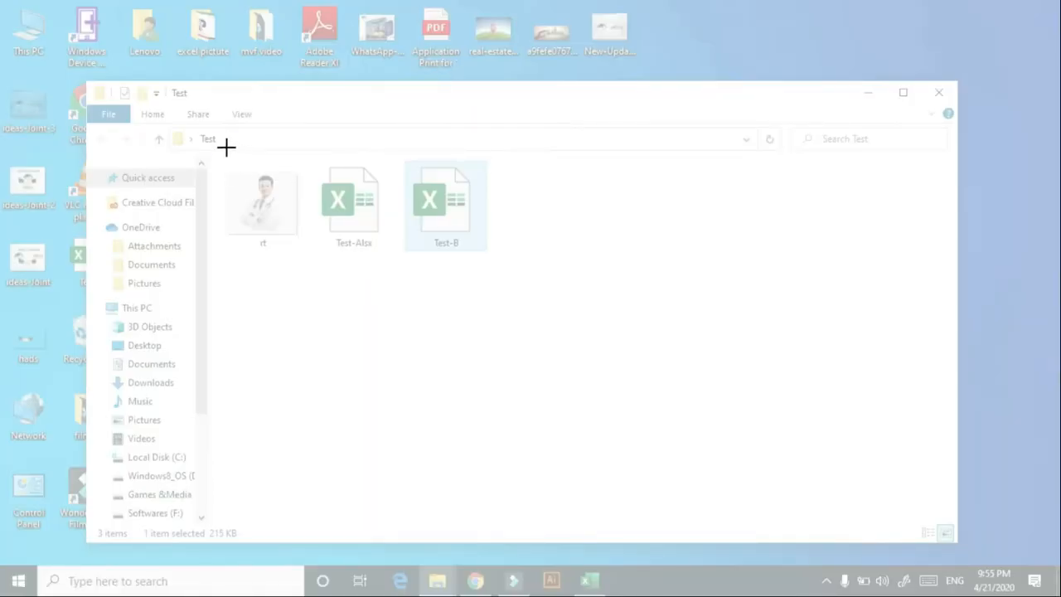
pyautogui.moveTo(226, 147); pyautogui.dragTo(512, 269)
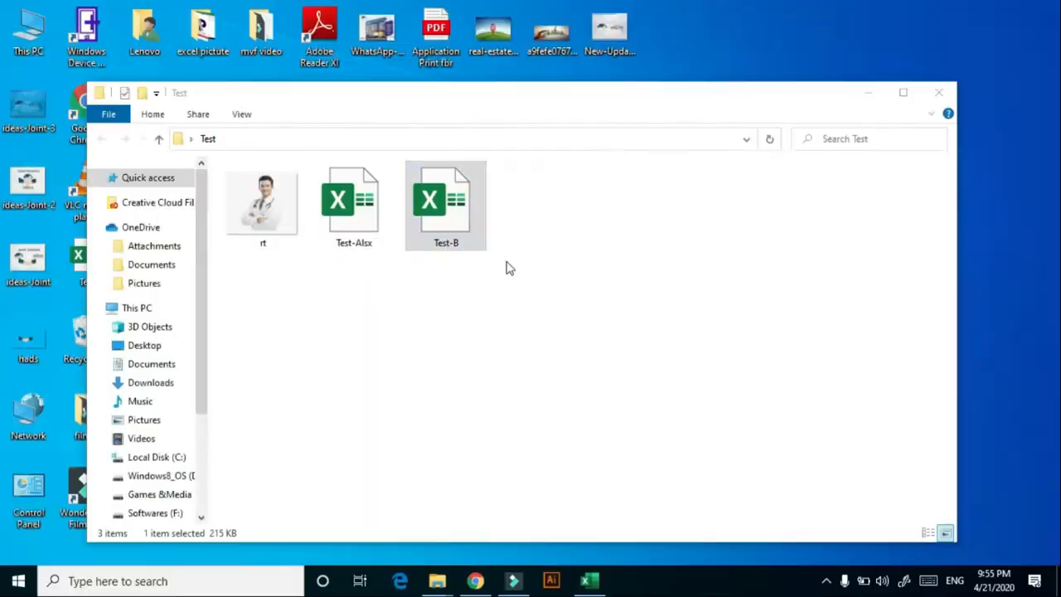
pyautogui.click(384, 296)
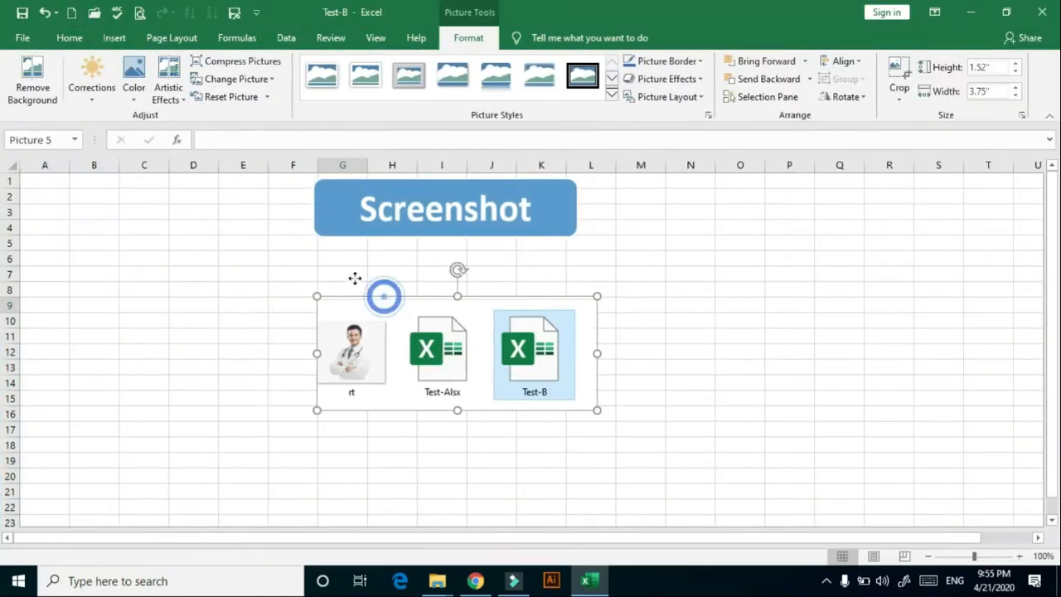
# Step: Move the clipping just under the Screenshot heading and enlarge it to about 2.64" high by 6.5" wide
pyautogui.moveTo(355, 279); pyautogui.dragTo(334, 246)
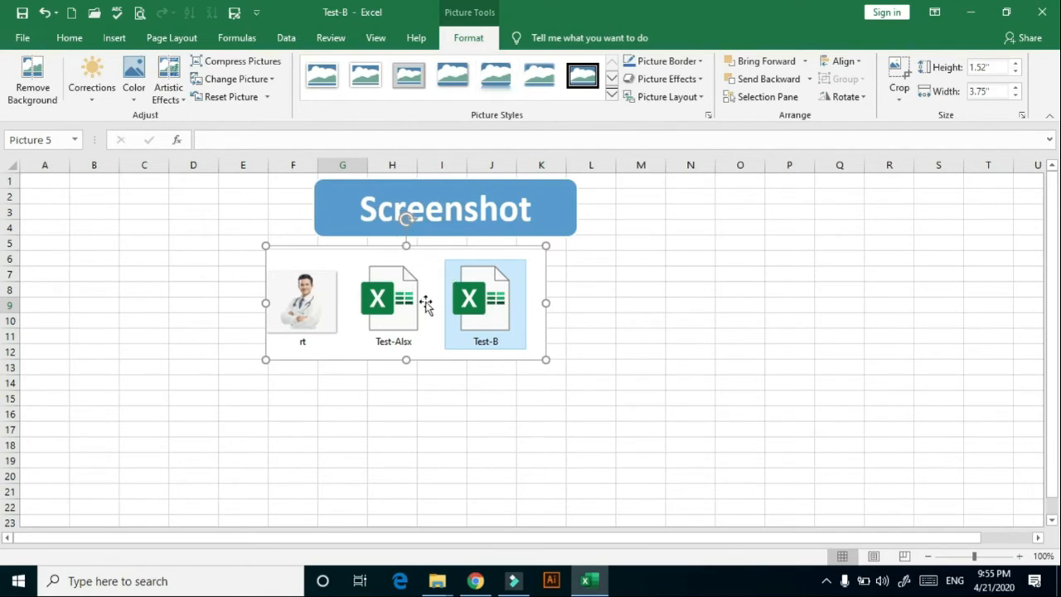
pyautogui.moveTo(546, 359); pyautogui.dragTo(550, 442)
pyautogui.click(518, 358)
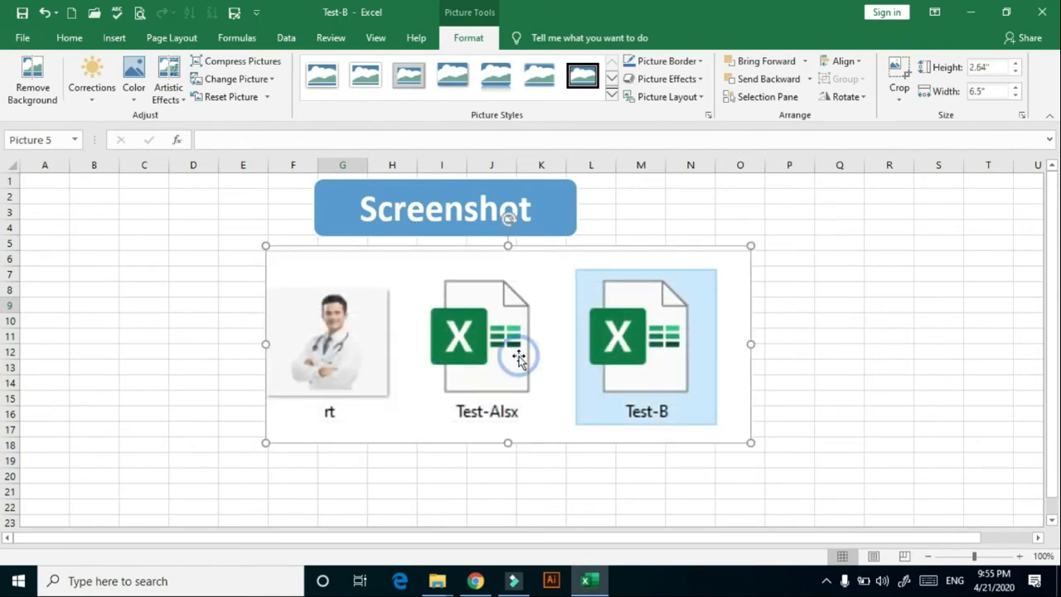
# Step: Apply the rounded picture style with a reflection to the clipping and give it a dark blue theme-color border
pyautogui.click(270, 83)
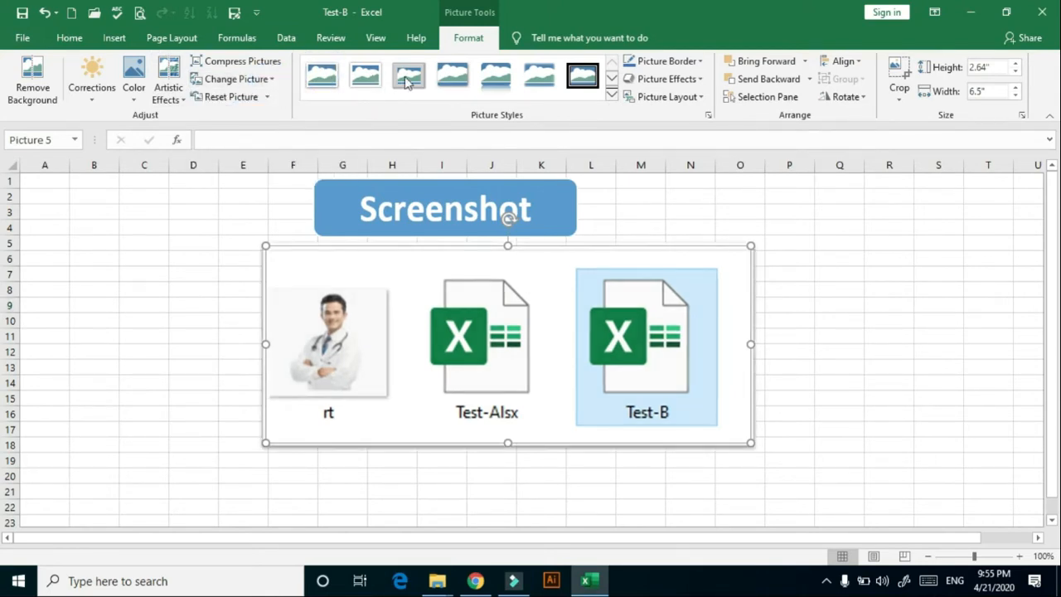
pyautogui.click(455, 79)
pyautogui.click(496, 77)
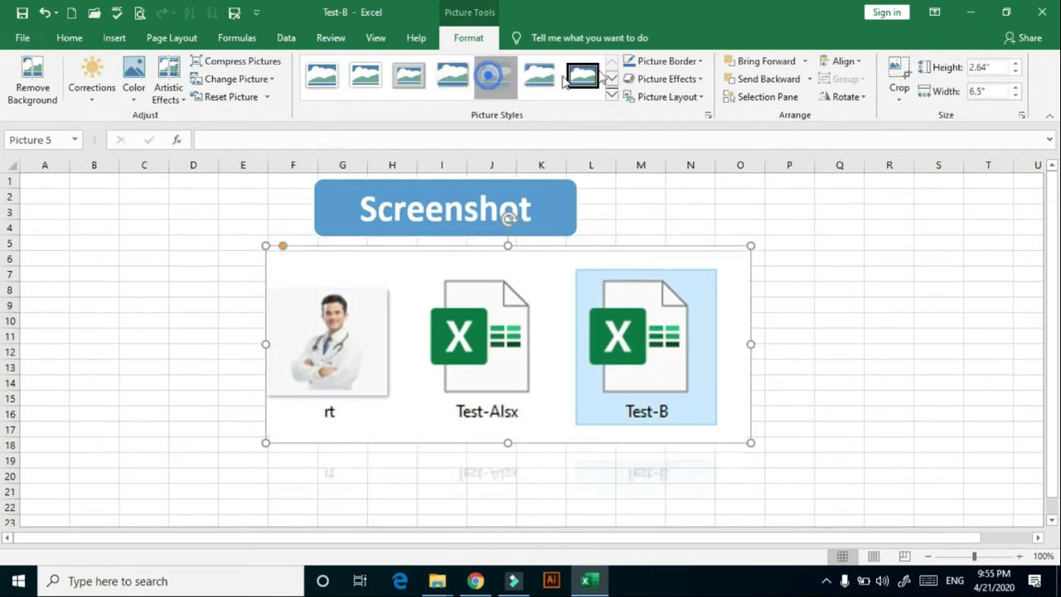
pyautogui.click(700, 63)
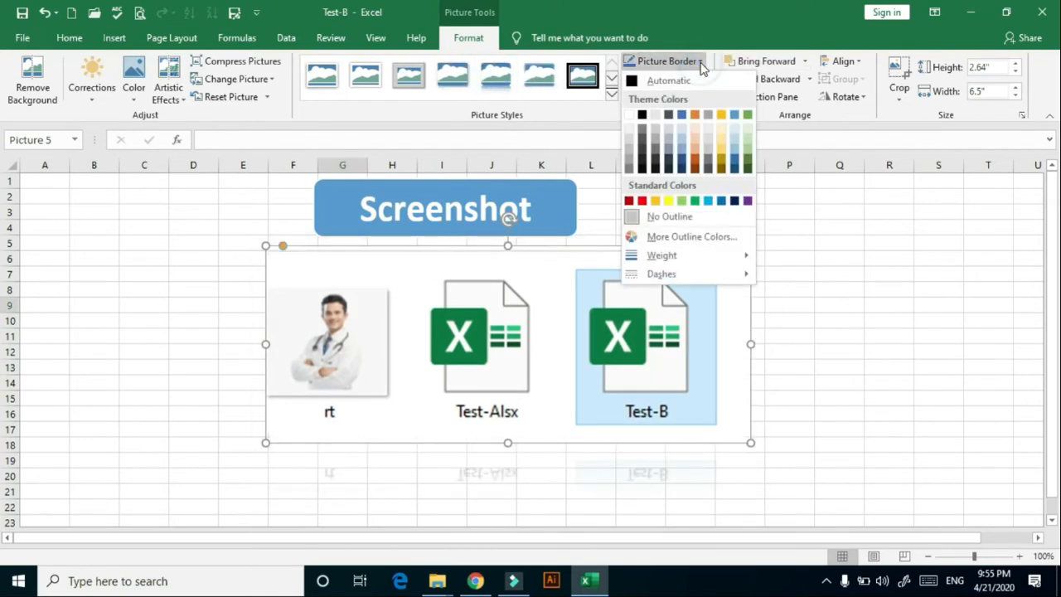
pyautogui.click(684, 166)
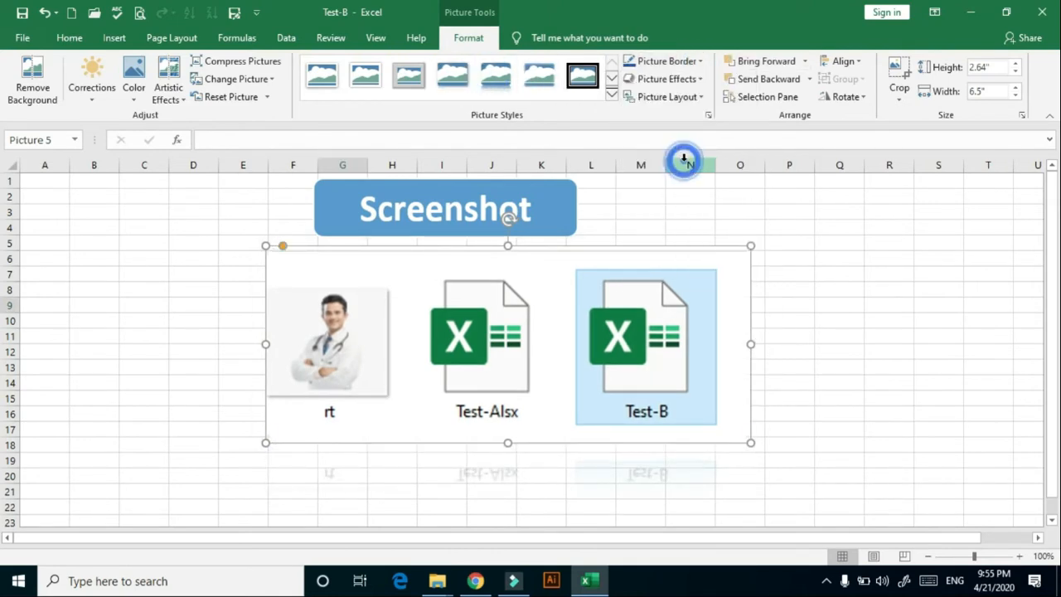
# Step: Add the first outer shadow to the clipping and preview the available picture layouts for it
pyautogui.click(693, 79)
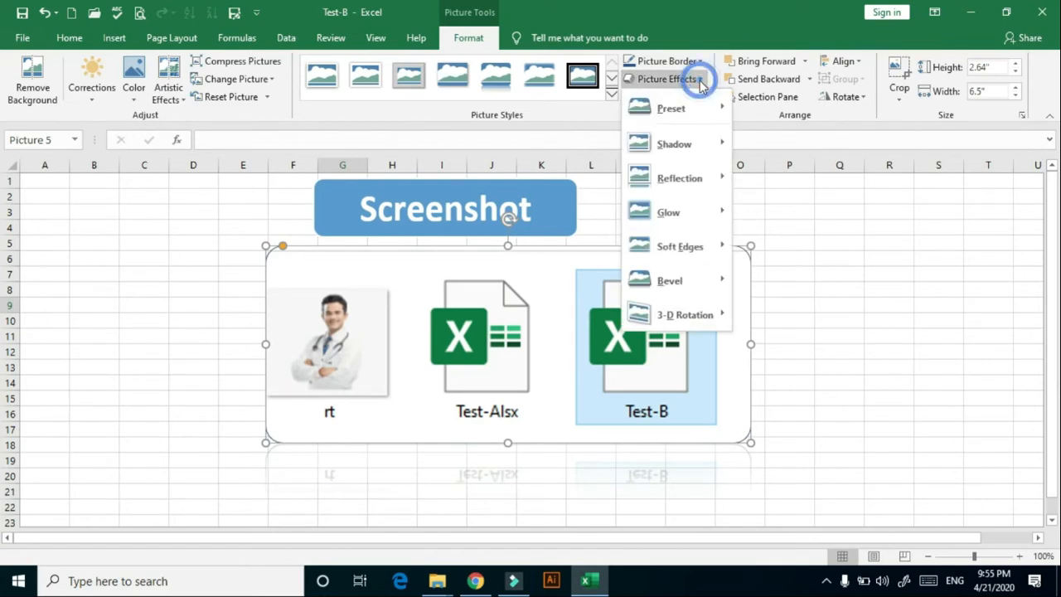
pyautogui.click(685, 146)
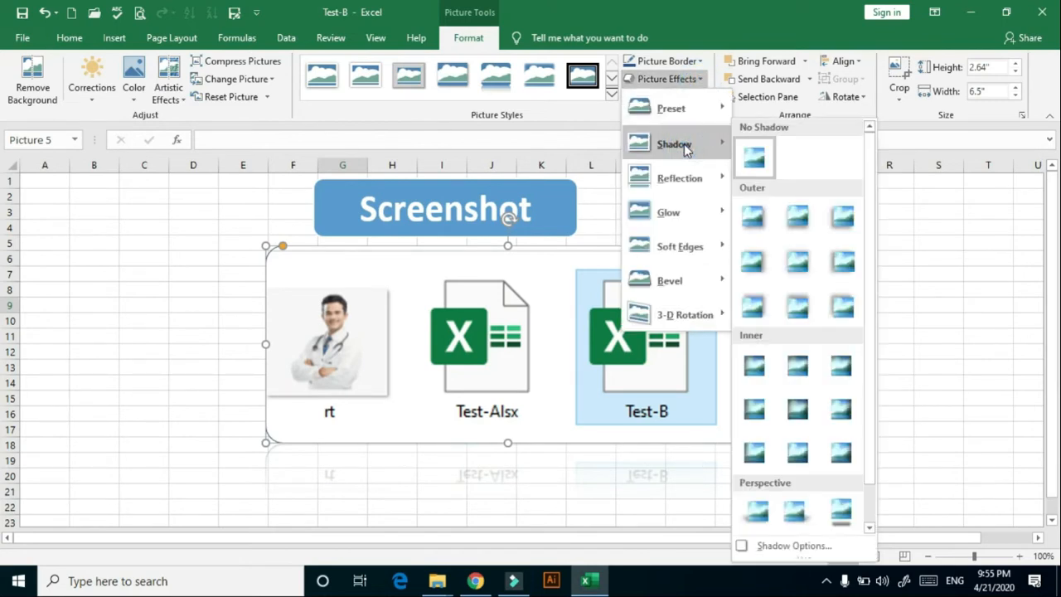
pyautogui.click(756, 209)
pyautogui.click(703, 98)
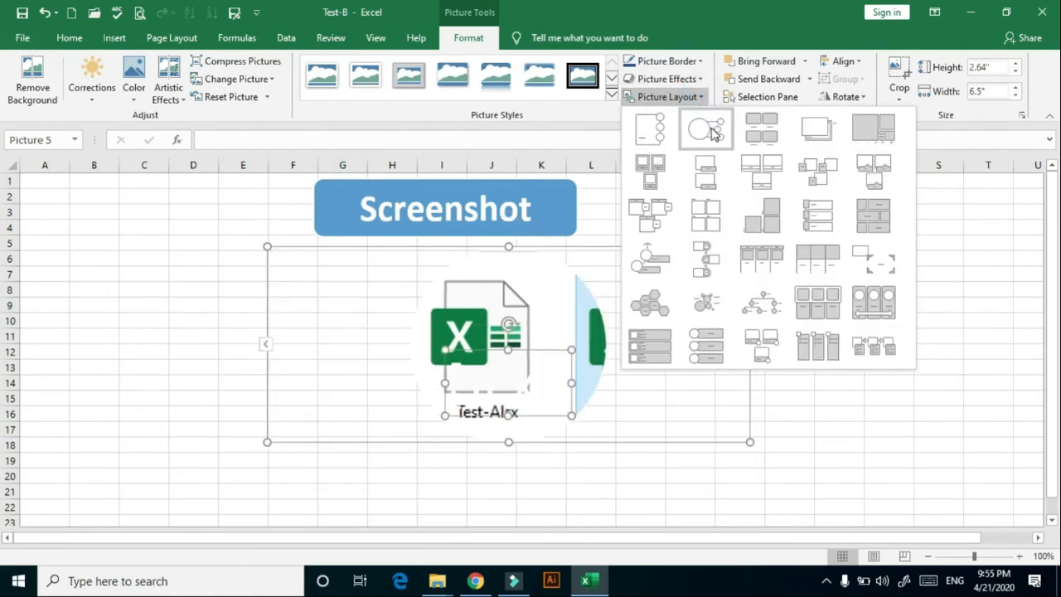
pyautogui.click(905, 432)
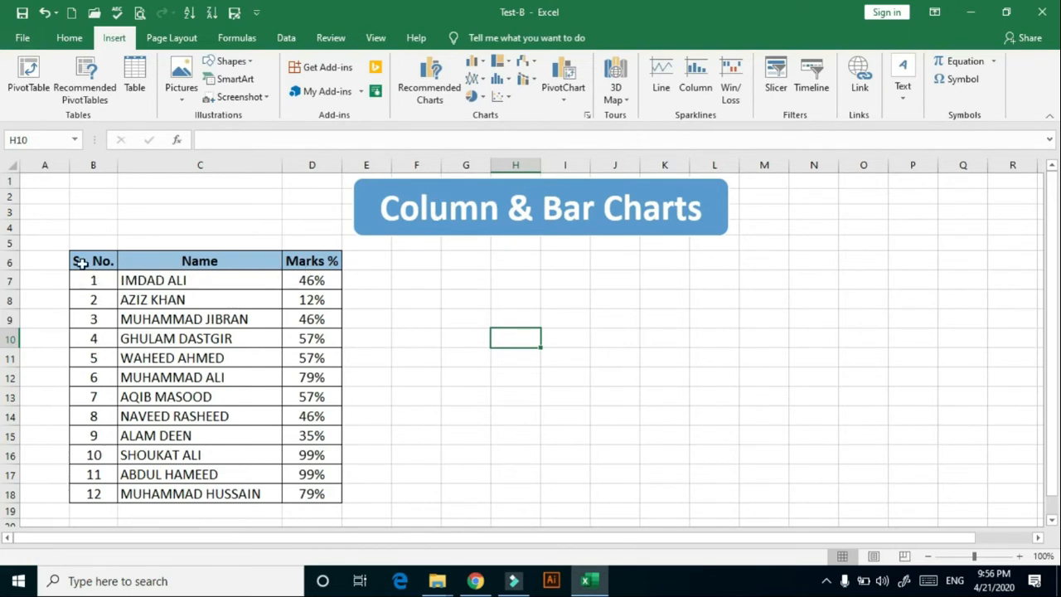
# Step: On the Column & Bar Charts worksheet, insert a 2-D clustered column chart from B6:D18 and widen it to the end of column N
pyautogui.moveTo(82, 259); pyautogui.dragTo(325, 498)
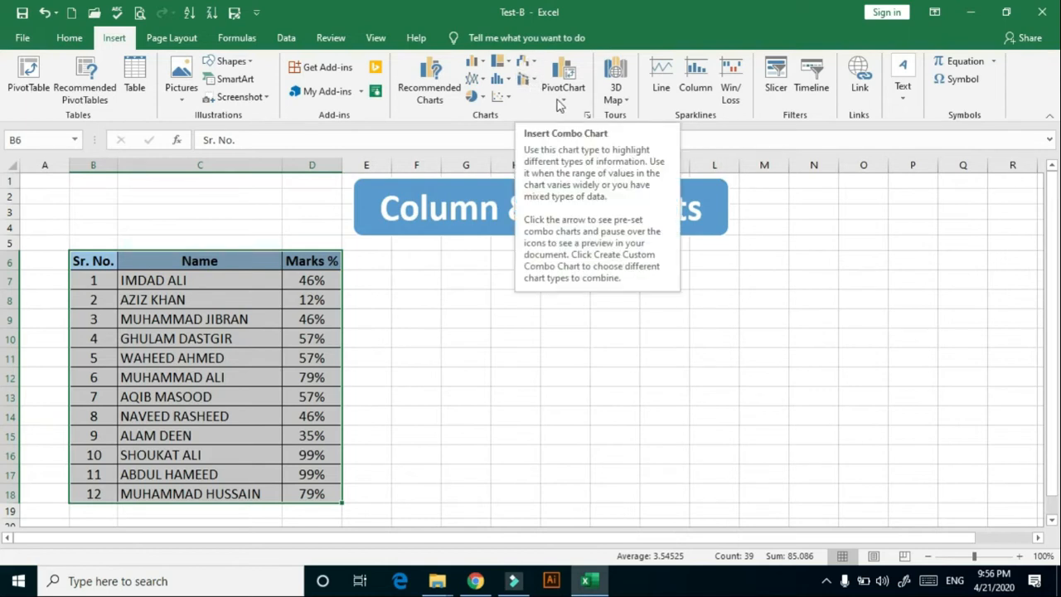
pyautogui.click(470, 65)
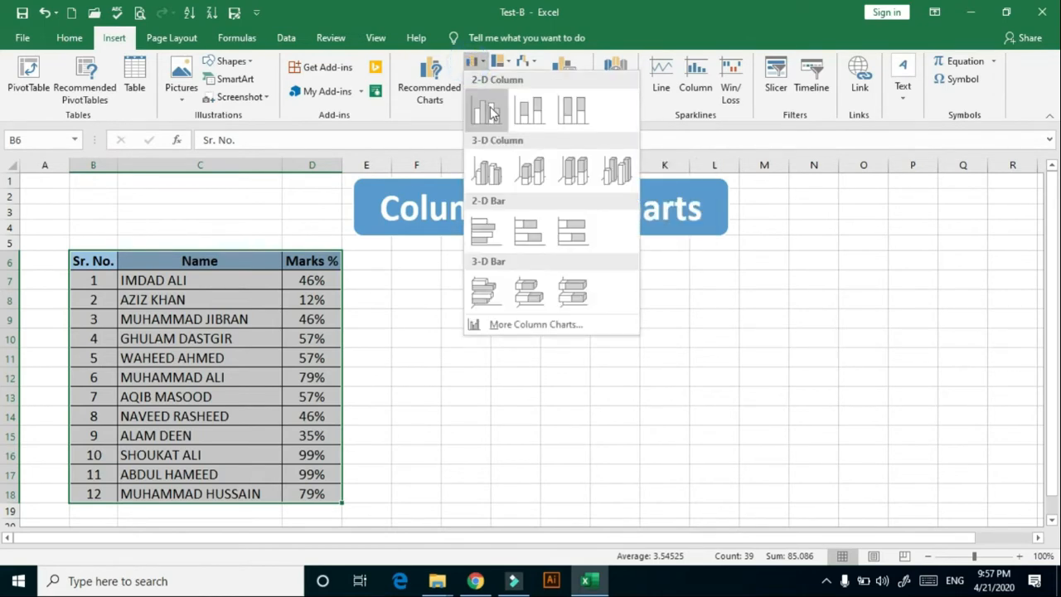
pyautogui.click(485, 111)
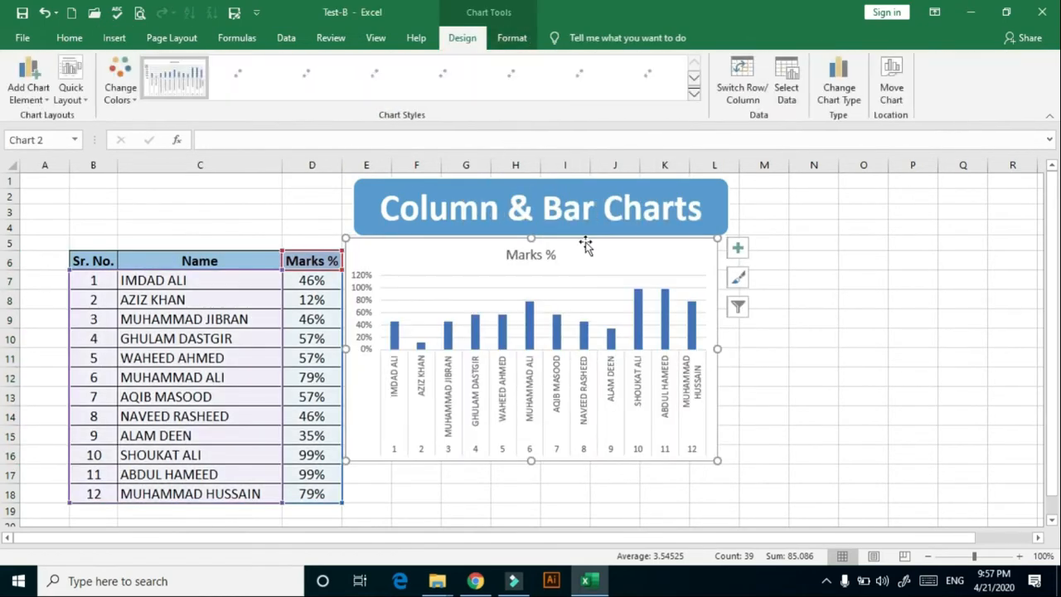
pyautogui.moveTo(717, 460); pyautogui.dragTo(852, 440)
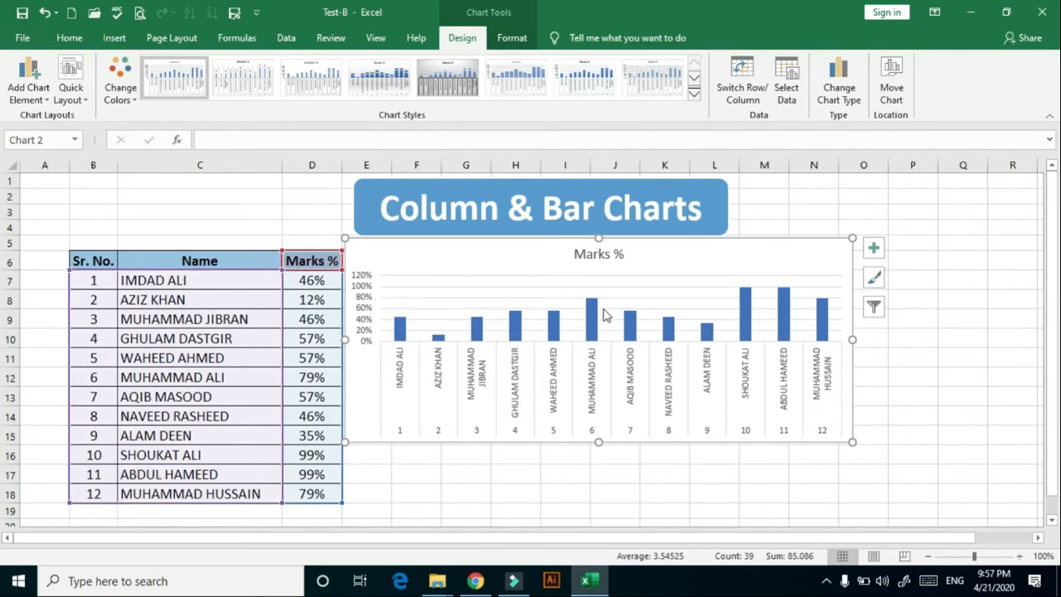
# Step: Try several chart styles, settle on the second one, and recolor the columns with the green-led Colorful palette
pyautogui.click(389, 81)
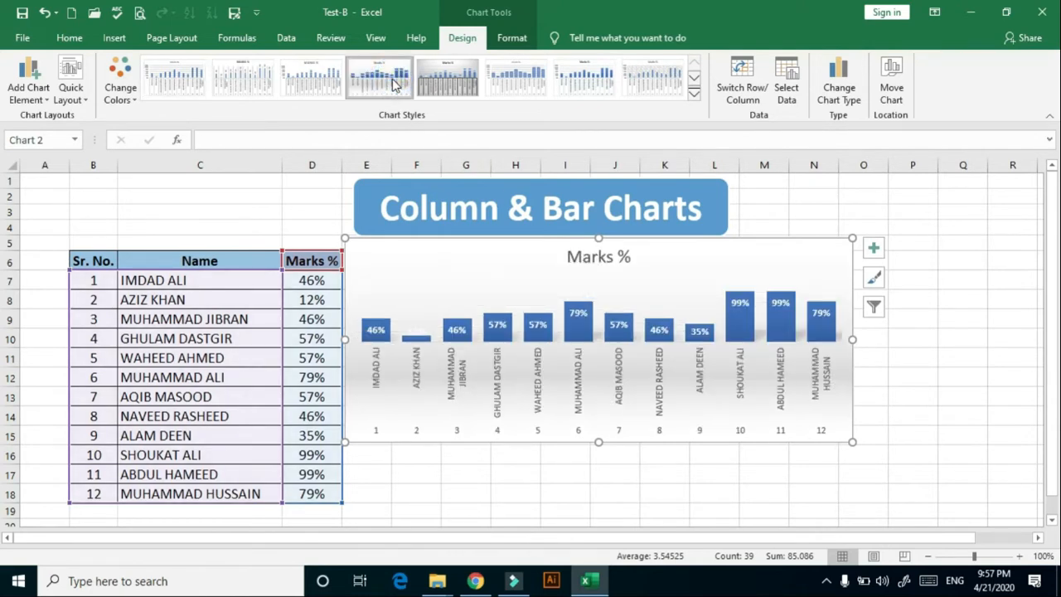
pyautogui.click(313, 83)
pyautogui.click(234, 83)
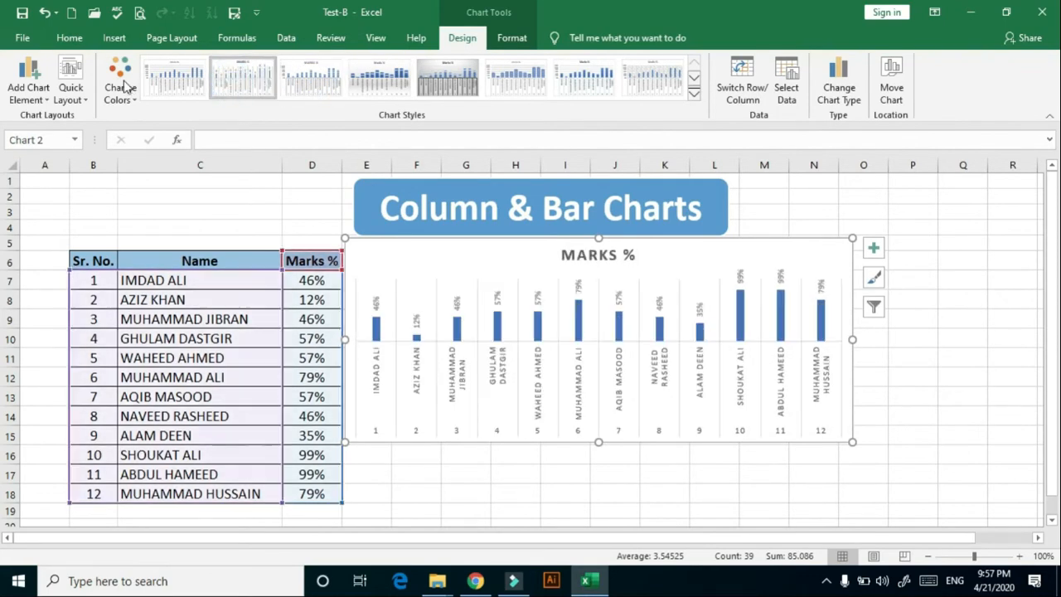
pyautogui.click(120, 83)
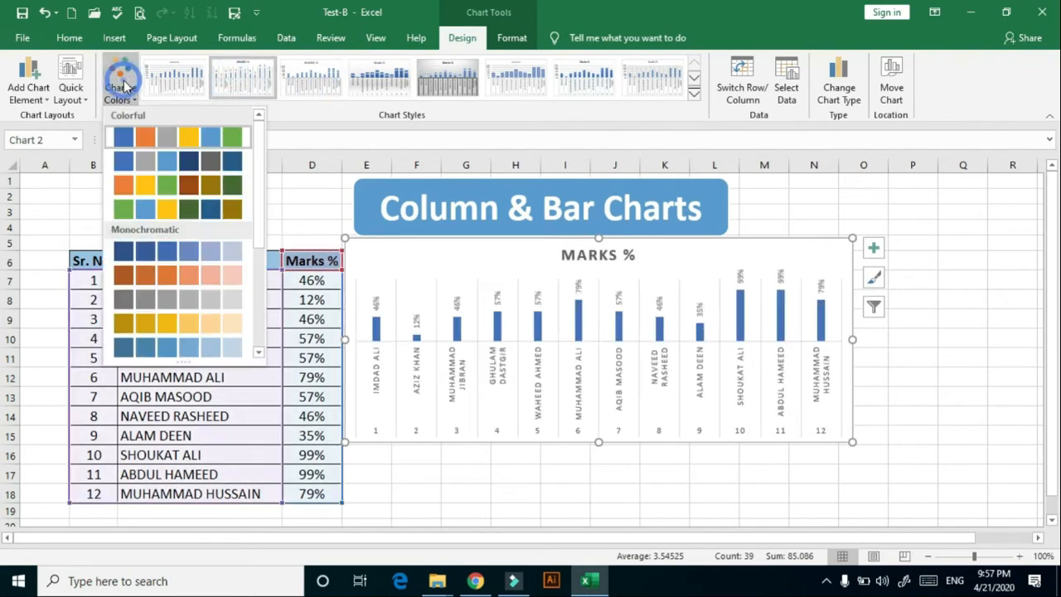
pyautogui.click(168, 208)
pyautogui.click(487, 276)
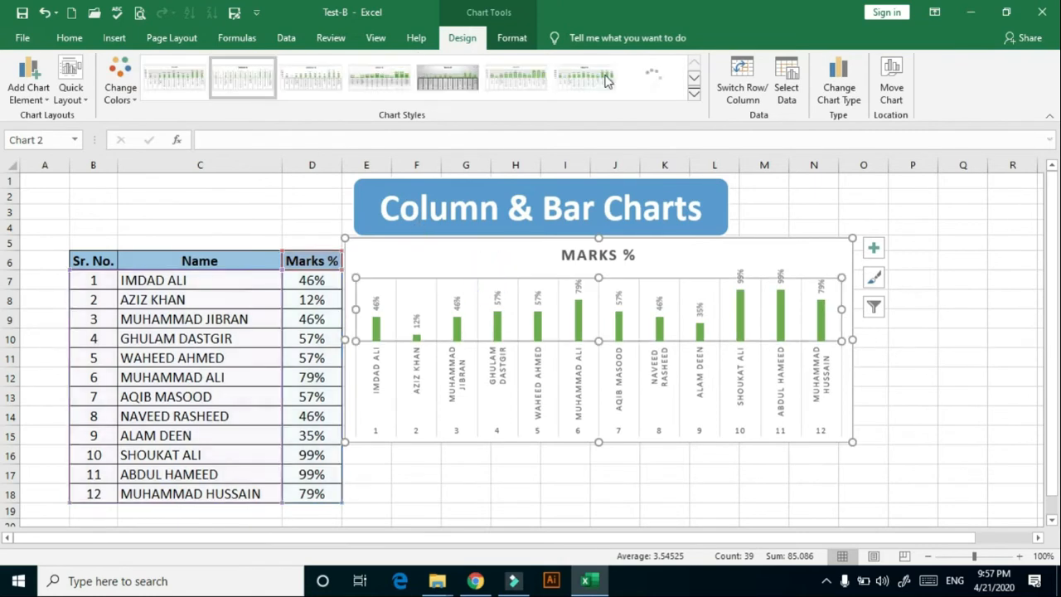
# Step: Check the chart elements list and replace the chart title with STUDENT
pyautogui.click(874, 249)
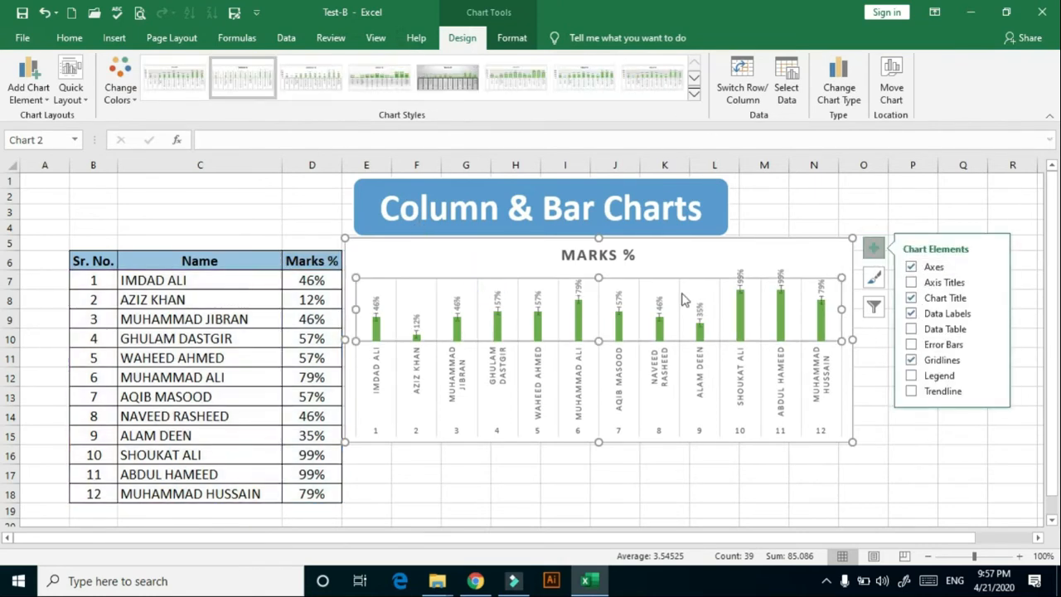
pyautogui.click(604, 254)
pyautogui.moveTo(617, 254); pyautogui.dragTo(563, 254)
pyautogui.write('AT')
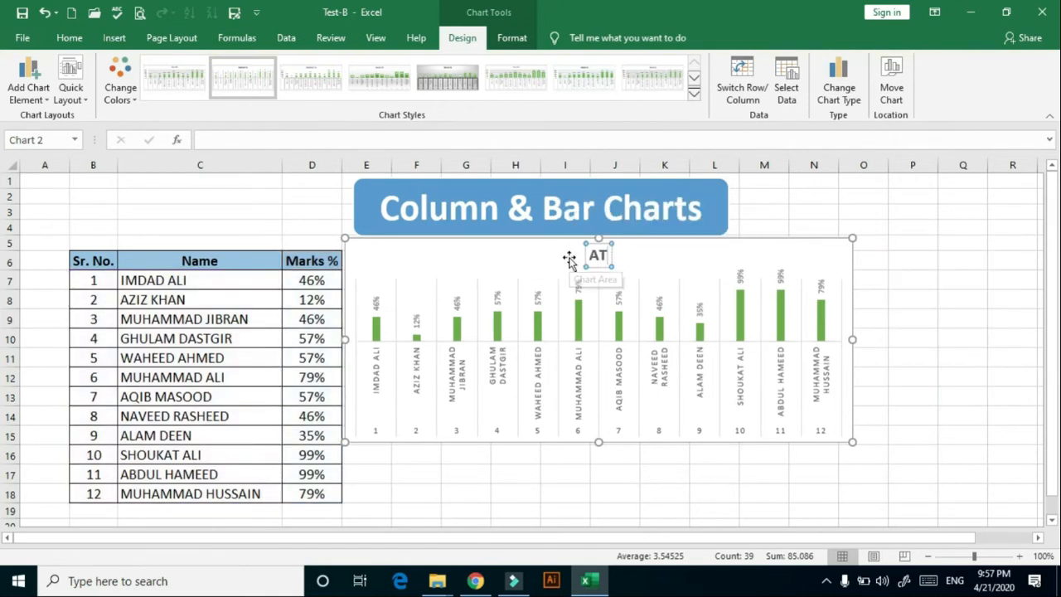
pyautogui.press('BackSpace')
pyautogui.press('BackSpace')
pyautogui.write('TO')
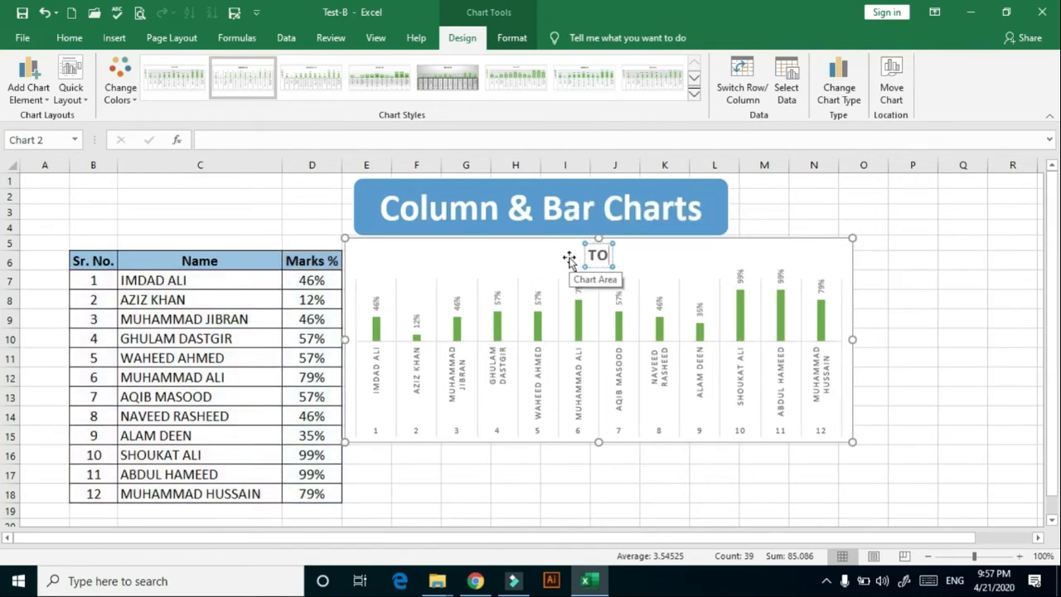
pyautogui.press('BackSpace')
pyautogui.press('BackSpace')
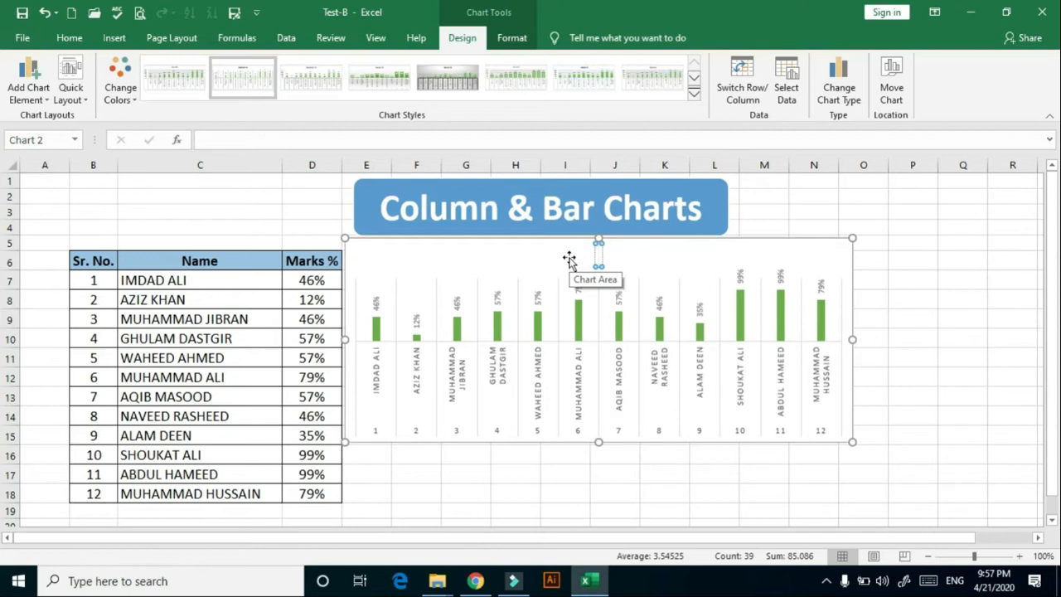
pyautogui.write('ST')
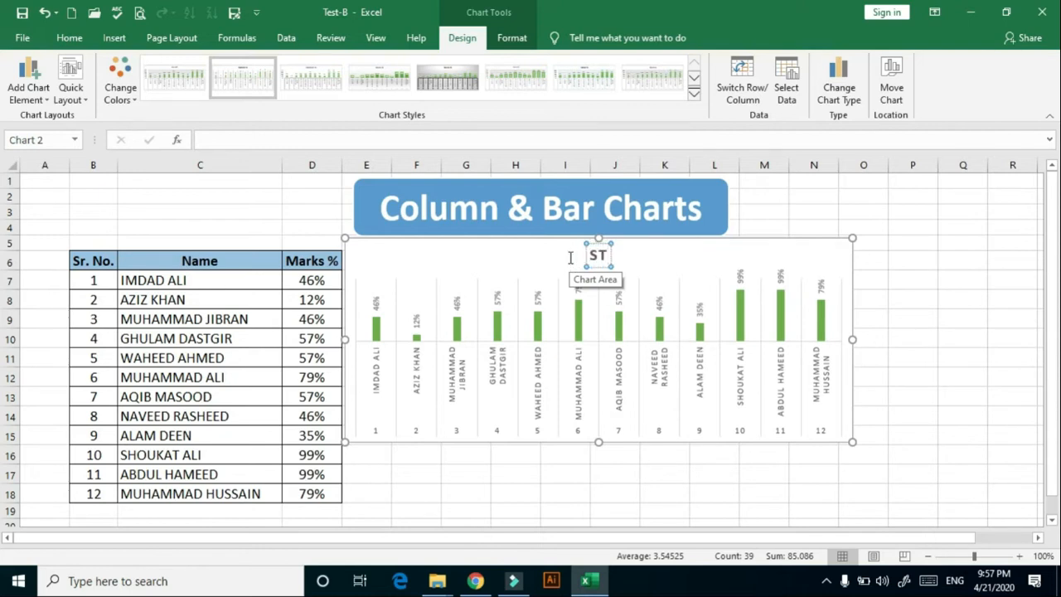
pyautogui.write('UDENT')
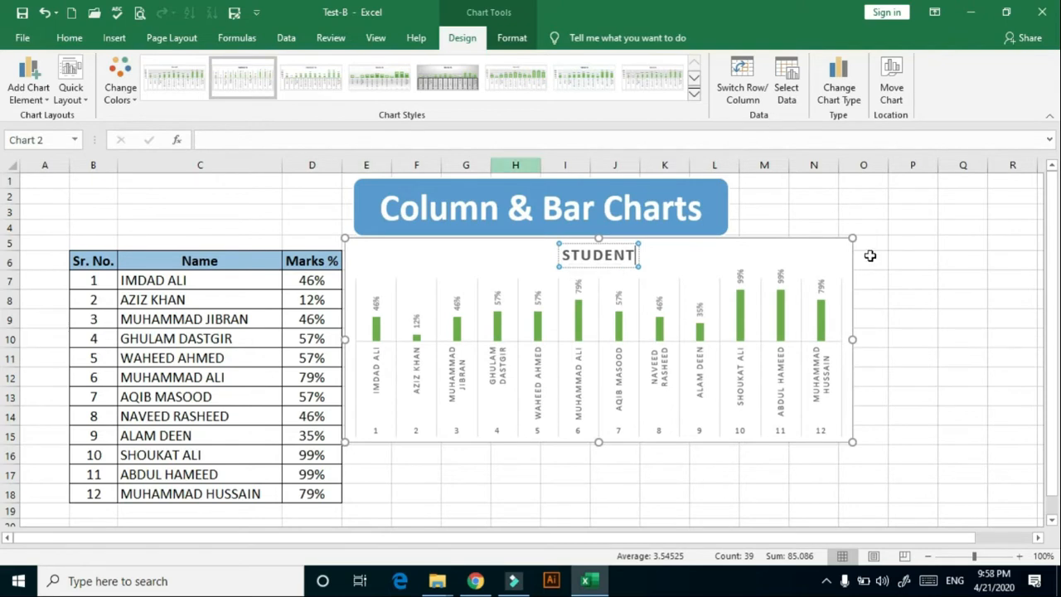
pyautogui.click(848, 244)
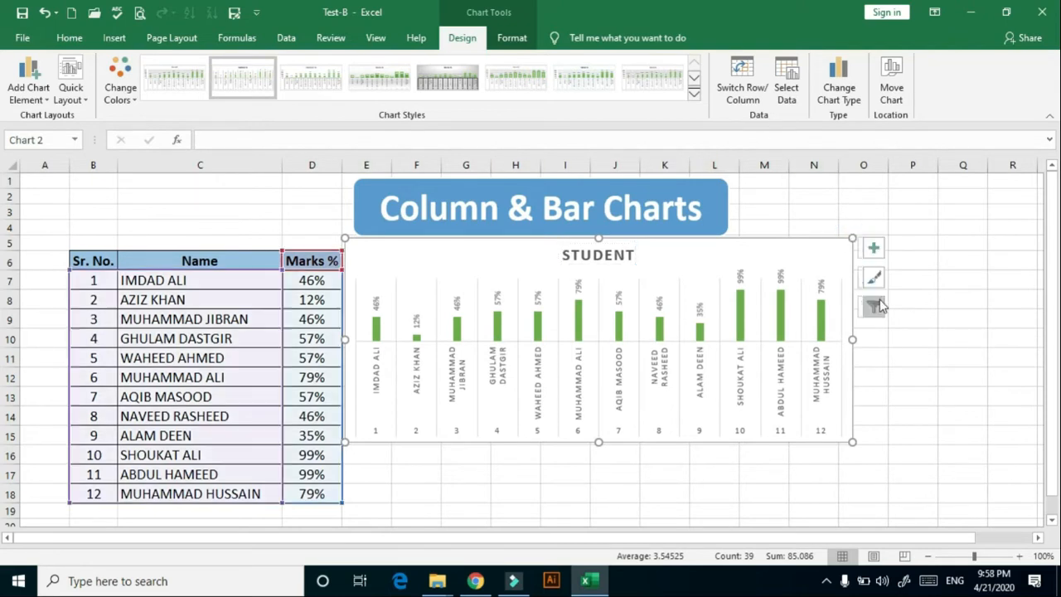
# Step: Filter the chart to exclude the students with serial numbers 1 and 2, and apply the filter
pyautogui.click(877, 307)
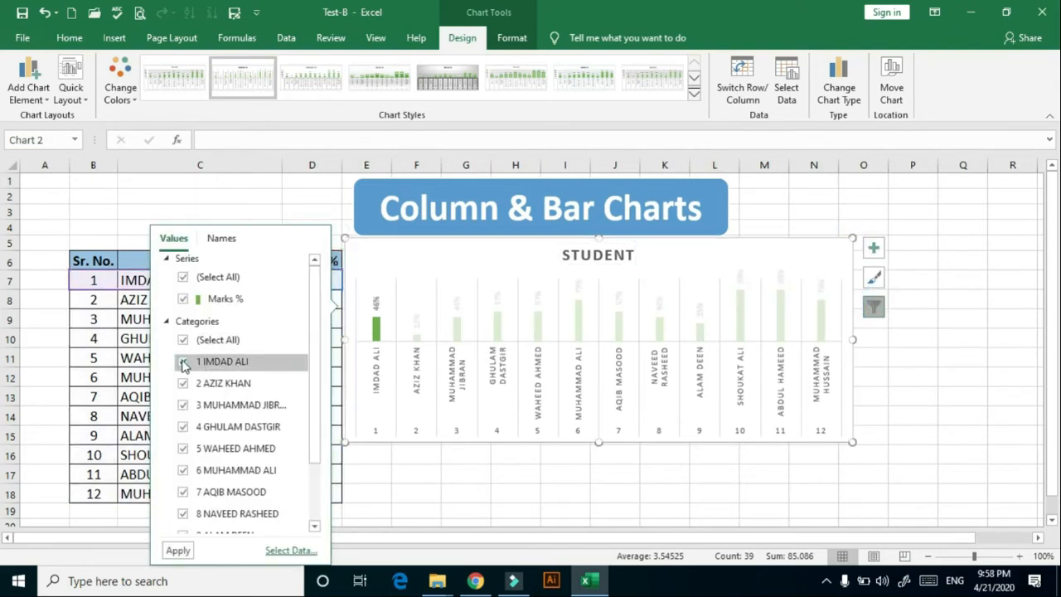
pyautogui.click(183, 362)
pyautogui.click(183, 384)
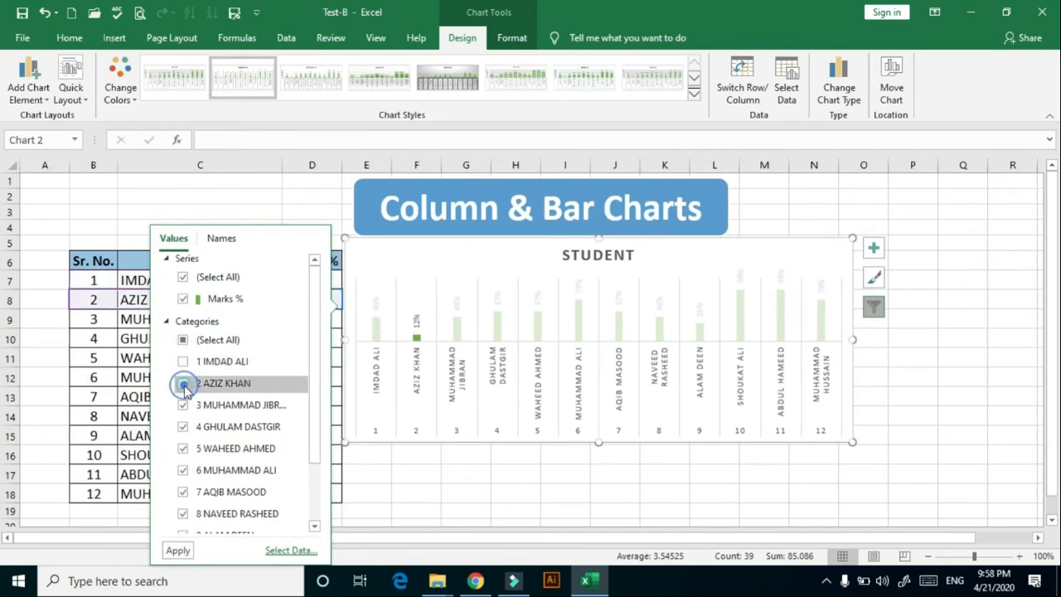
pyautogui.click(178, 552)
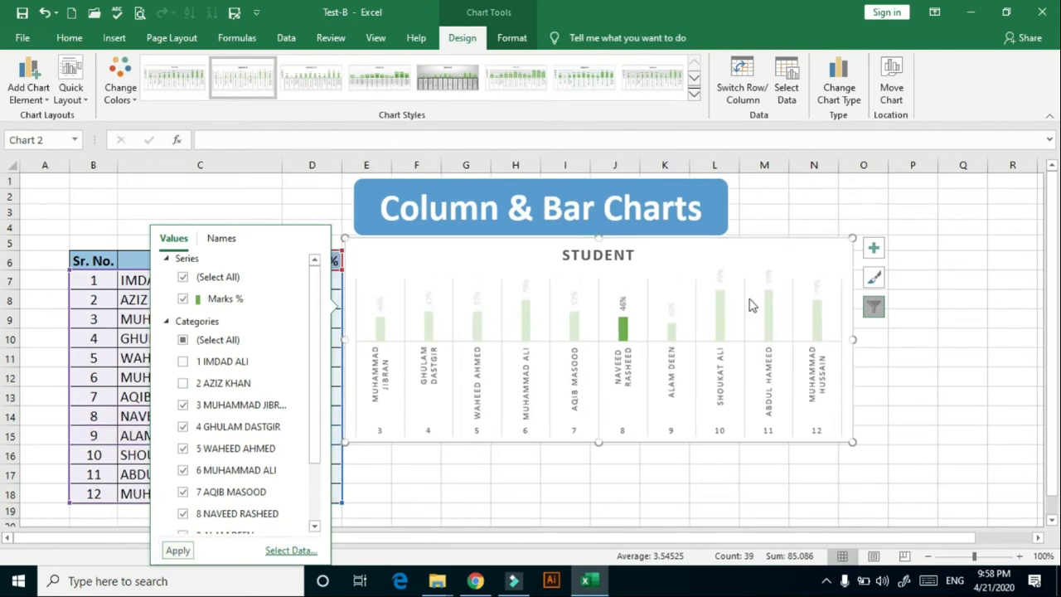
pyautogui.click(548, 477)
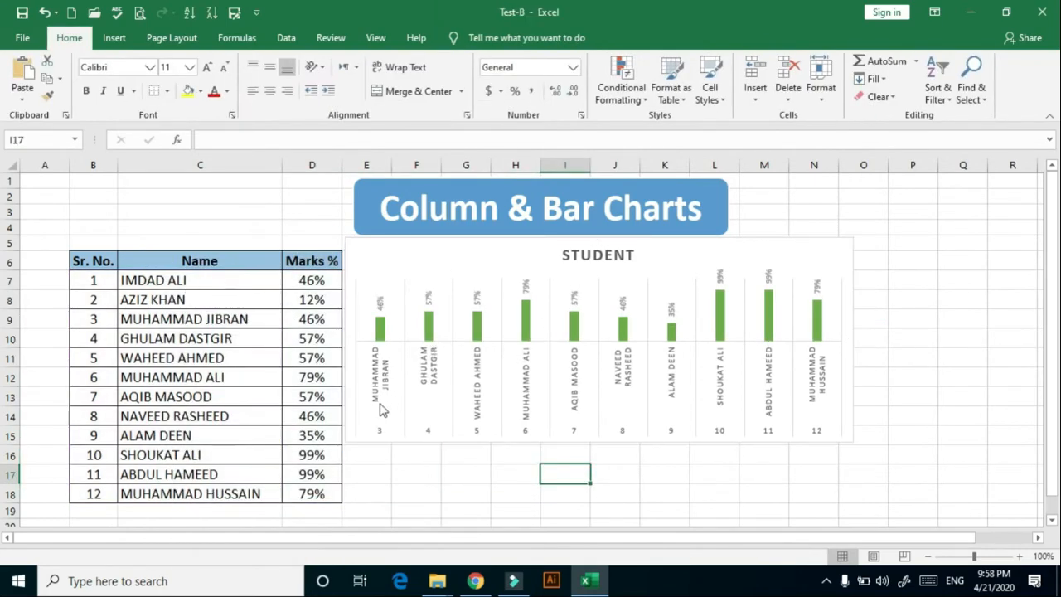
# Step: Select the student data in B7:D18 and insert a 2-D clustered bar chart
pyautogui.click(721, 277)
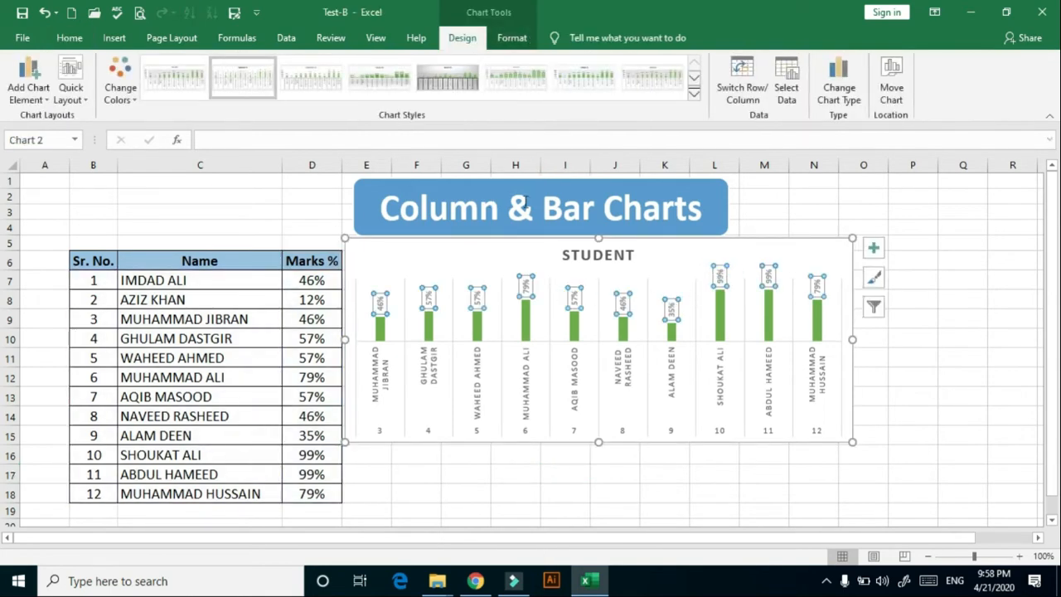
pyautogui.click(126, 299)
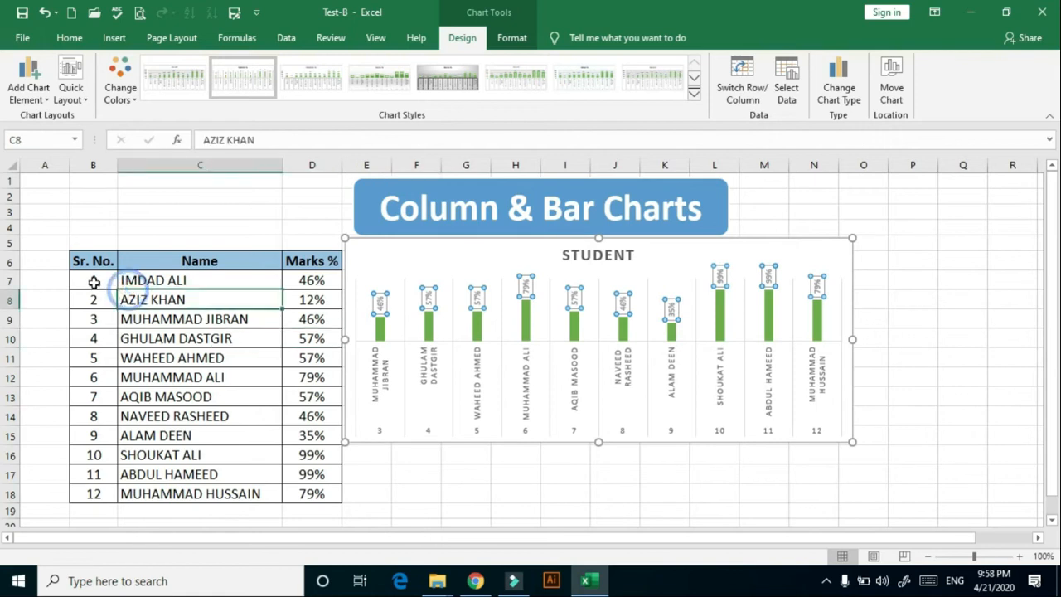
pyautogui.moveTo(93, 281); pyautogui.dragTo(311, 319)
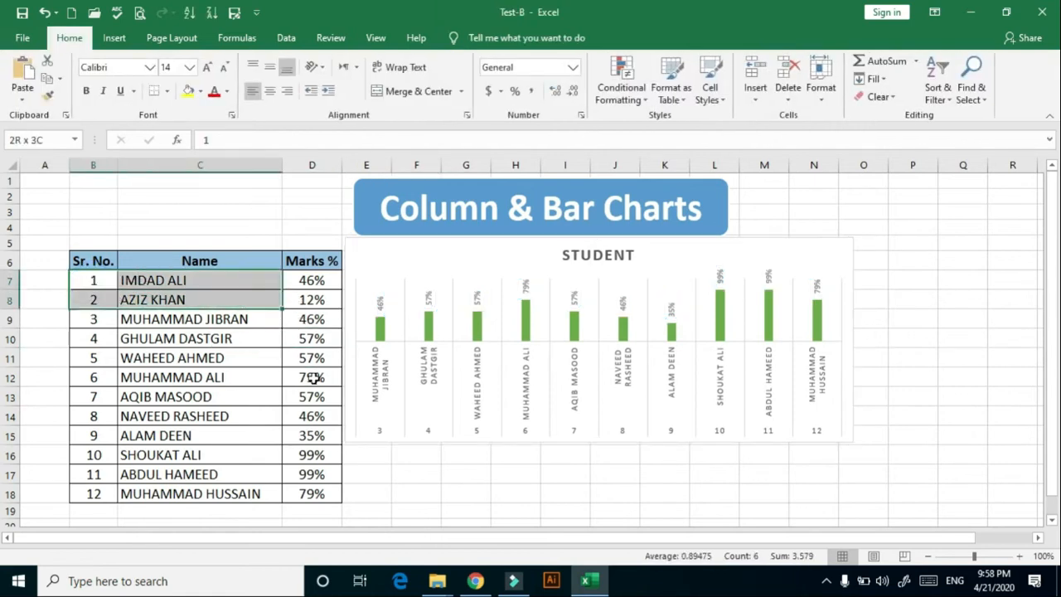
pyautogui.moveTo(305, 481); pyautogui.dragTo(305, 490)
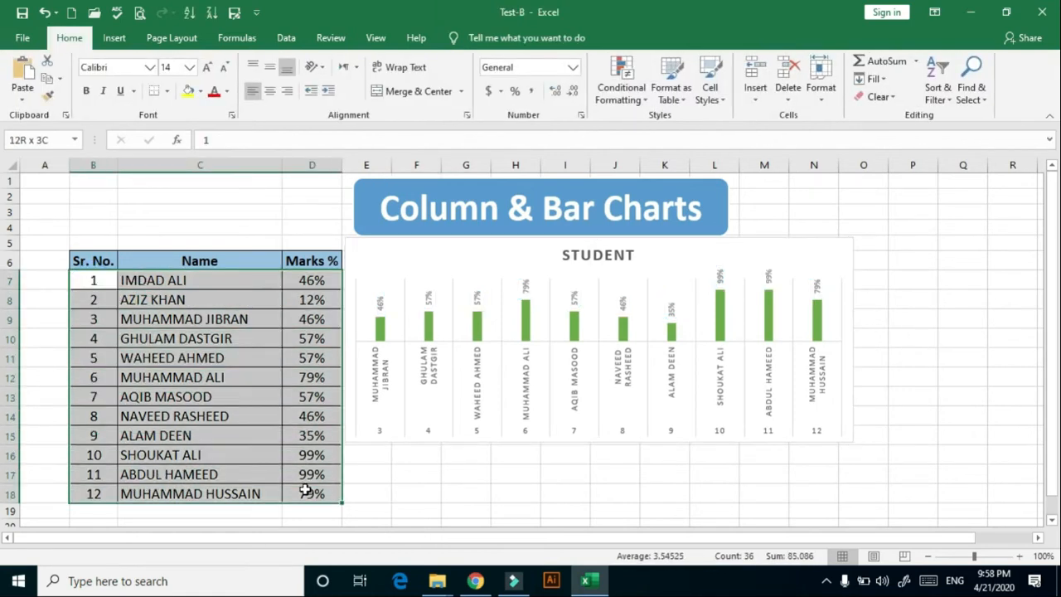
pyautogui.click(114, 37)
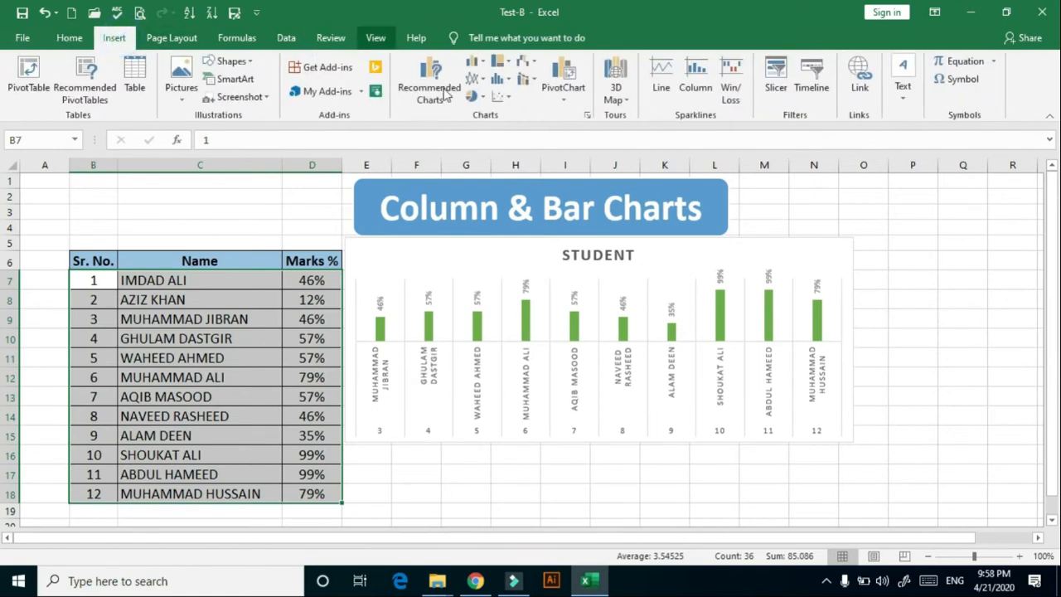
pyautogui.click(484, 68)
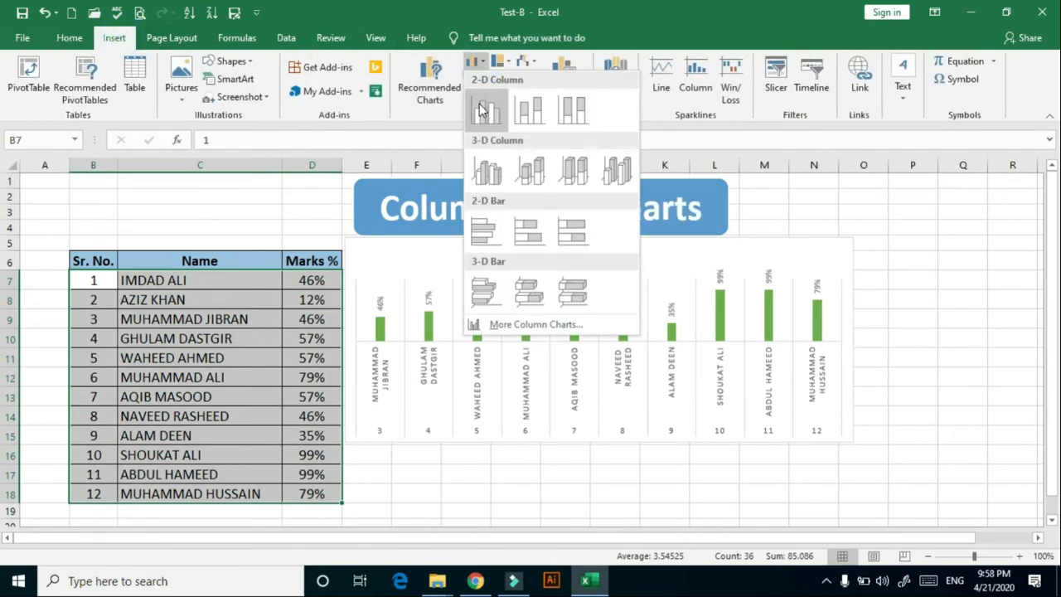
pyautogui.click(497, 226)
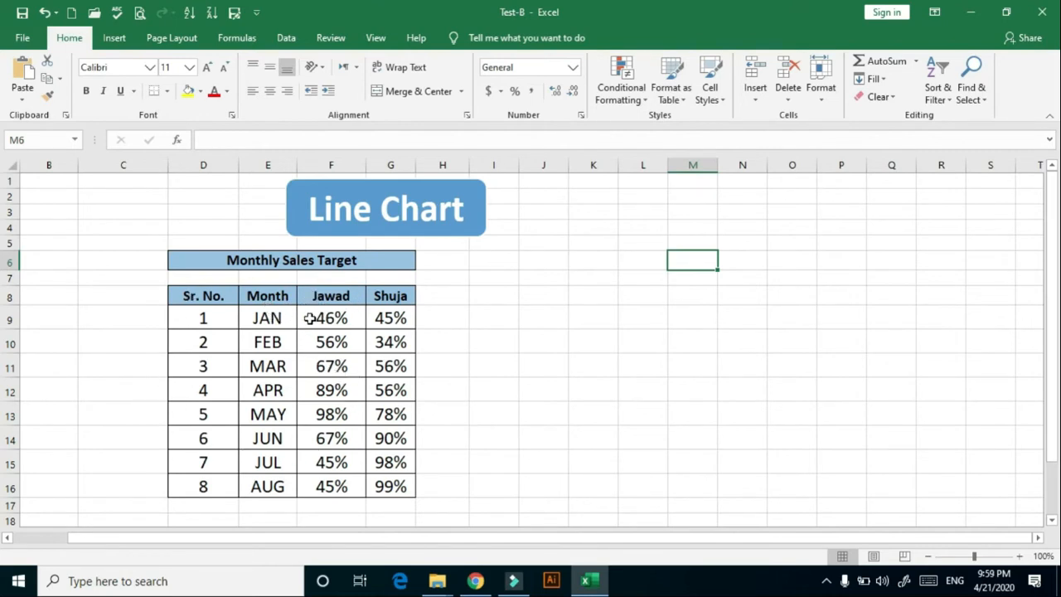
# Step: On the Line Chart worksheet, insert a 2-D line chart from F8:G16 and move it beside the data, over columns K to R
pyautogui.moveTo(305, 297); pyautogui.dragTo(399, 480)
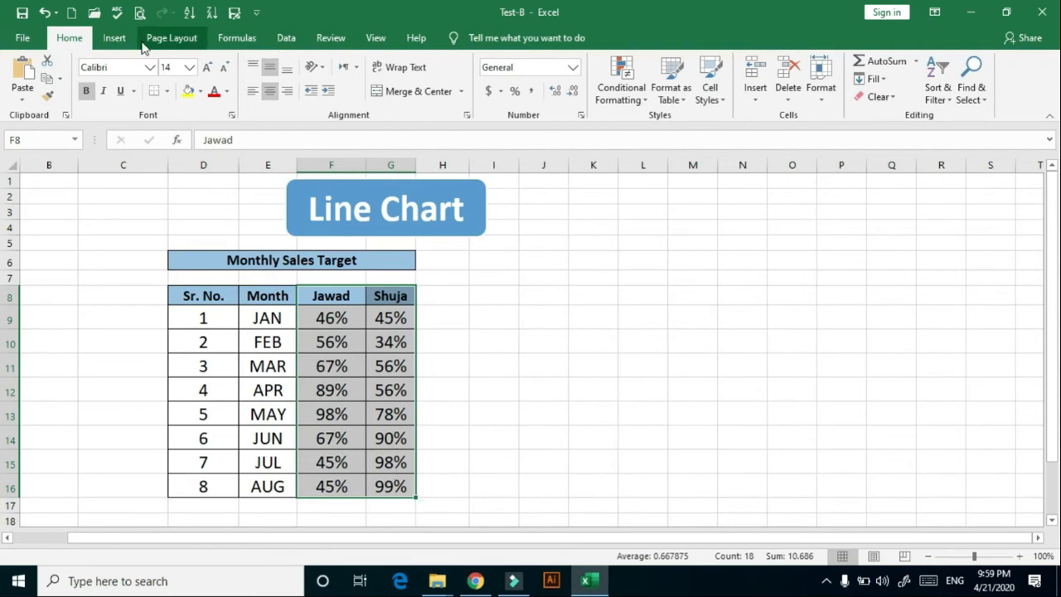
pyautogui.click(114, 39)
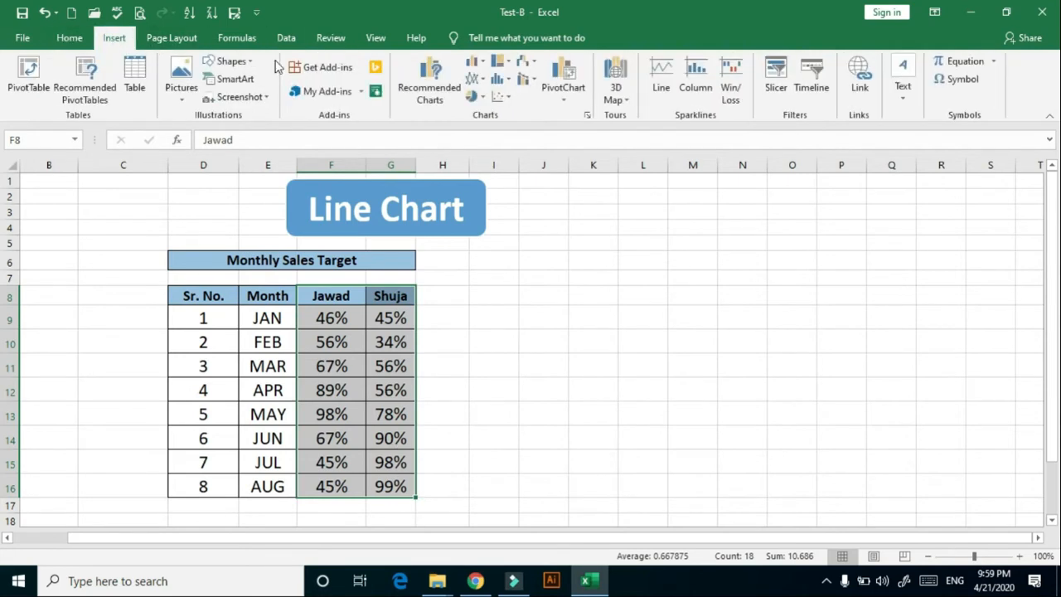
pyautogui.click(476, 79)
pyautogui.click(486, 126)
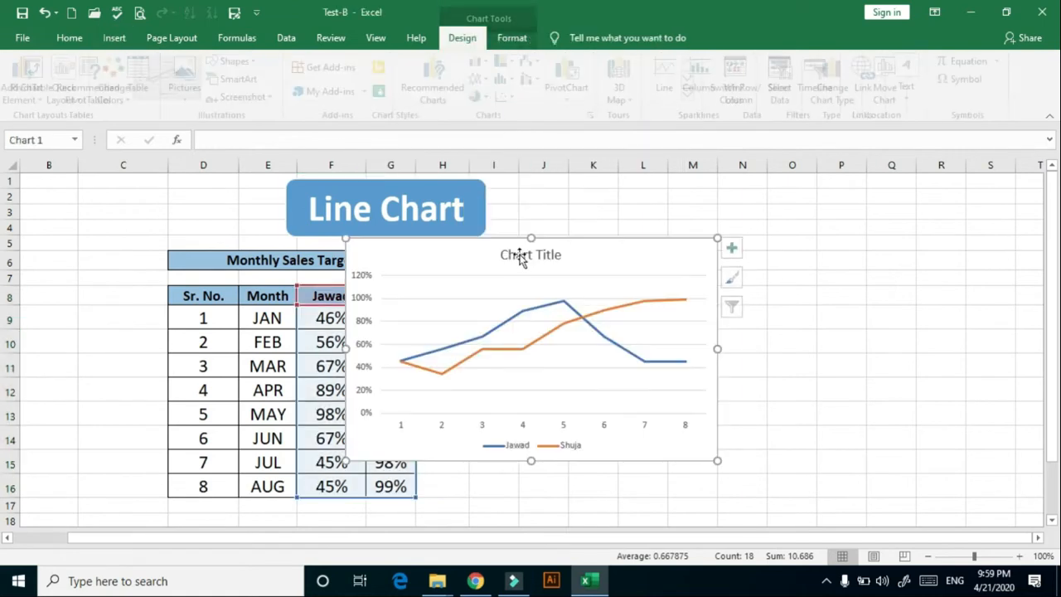
pyautogui.moveTo(518, 239); pyautogui.dragTo(764, 213)
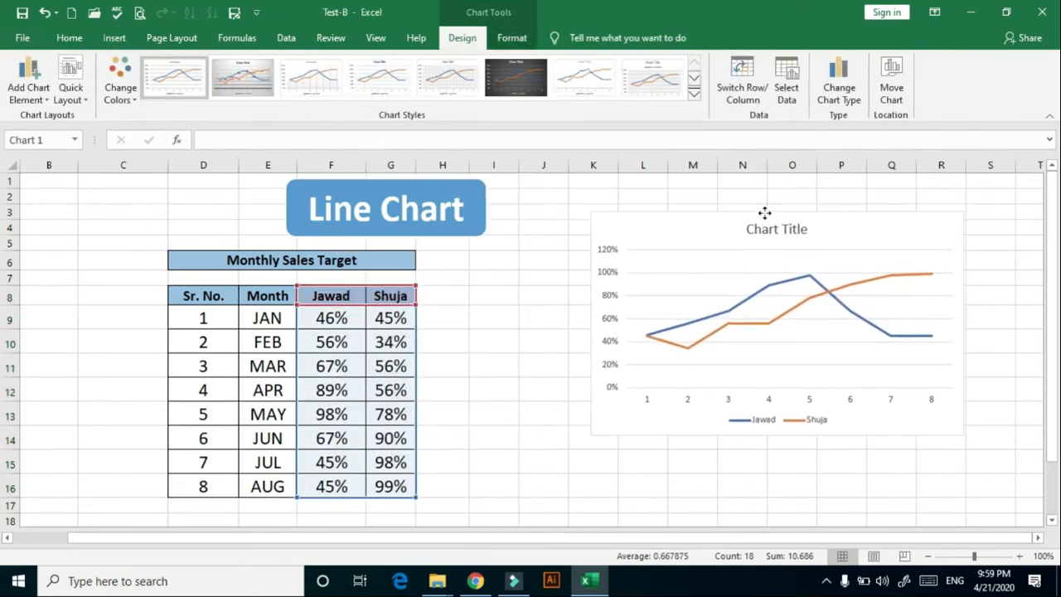
# Step: Apply the second chart style, with a gray background and percentage markers, to the line chart
pyautogui.click(744, 290)
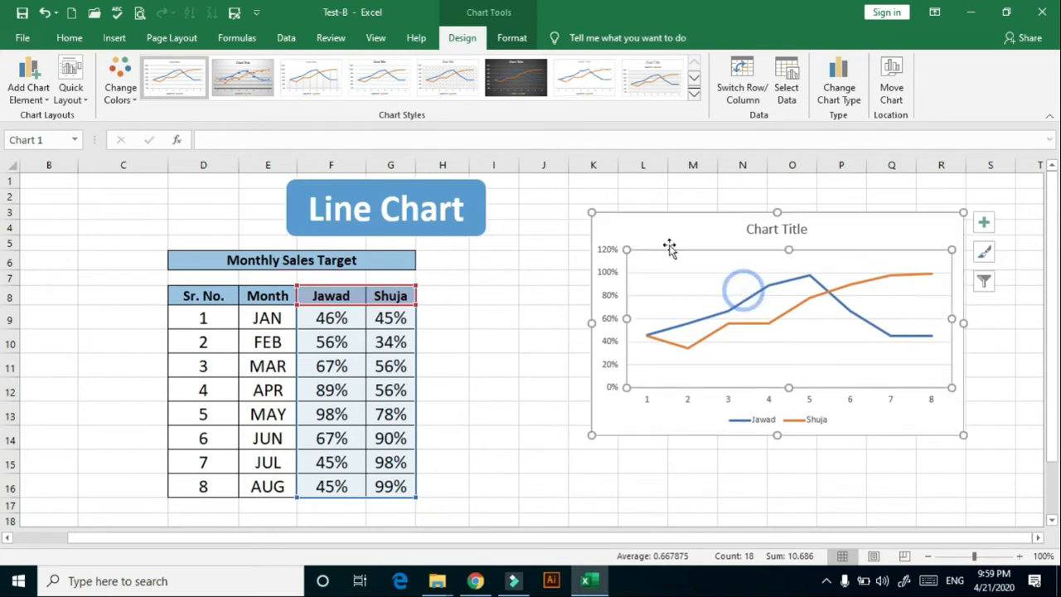
pyautogui.click(395, 74)
pyautogui.click(239, 79)
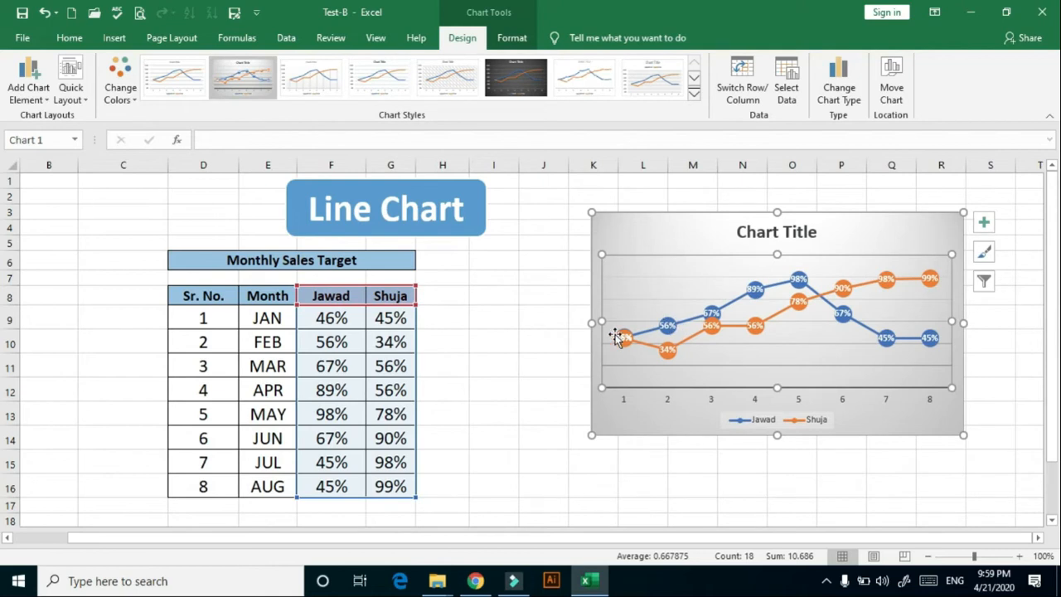
# Step: Increase the line chart legend's font size to 11, and select the whole chart to view its formatting options
pyautogui.click(752, 423)
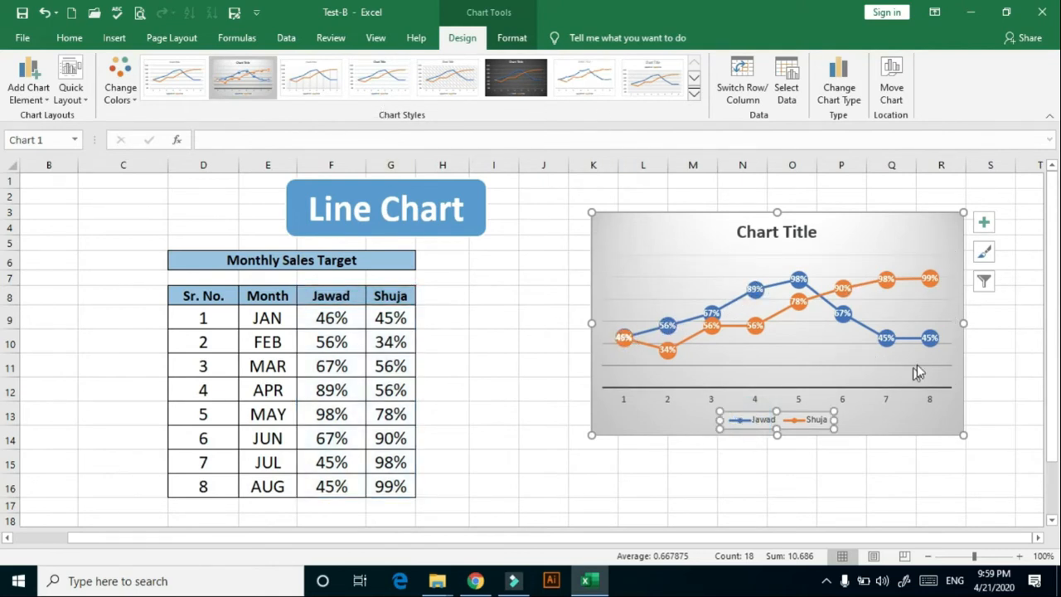
pyautogui.click(69, 37)
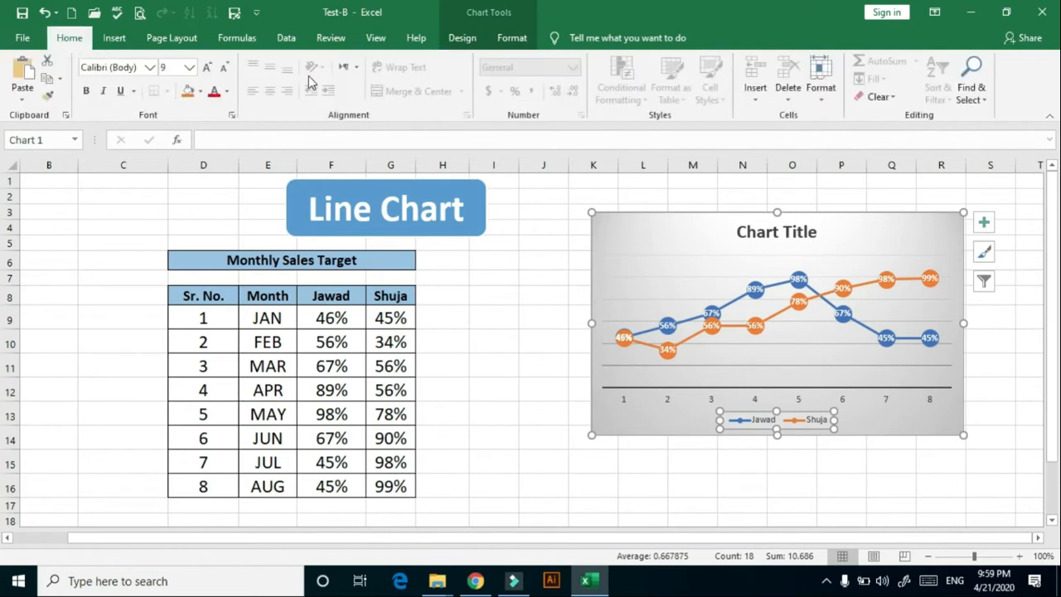
pyautogui.click(207, 67)
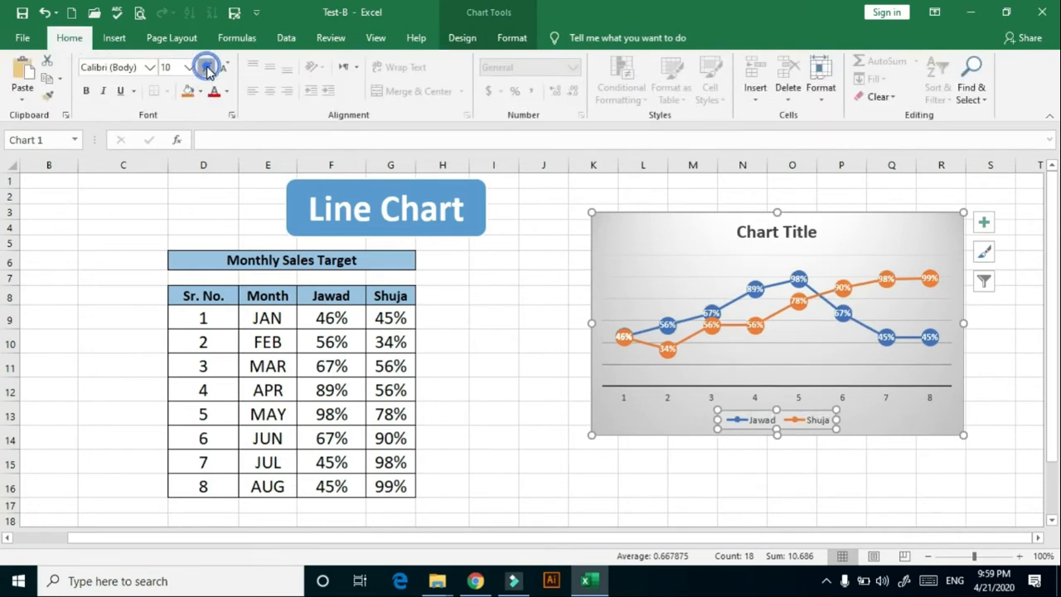
pyautogui.click(207, 67)
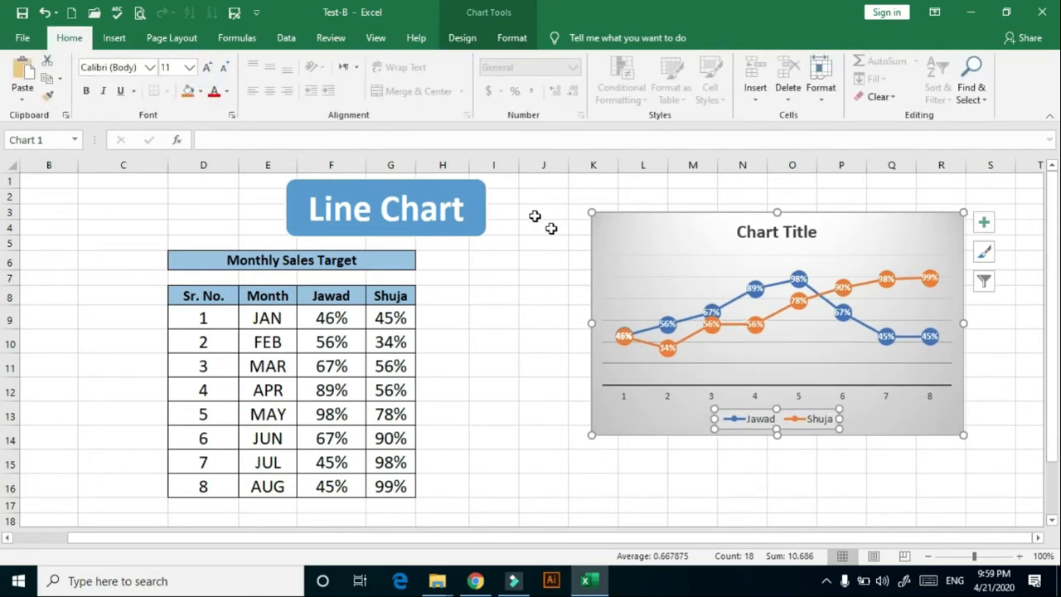
pyautogui.click(619, 222)
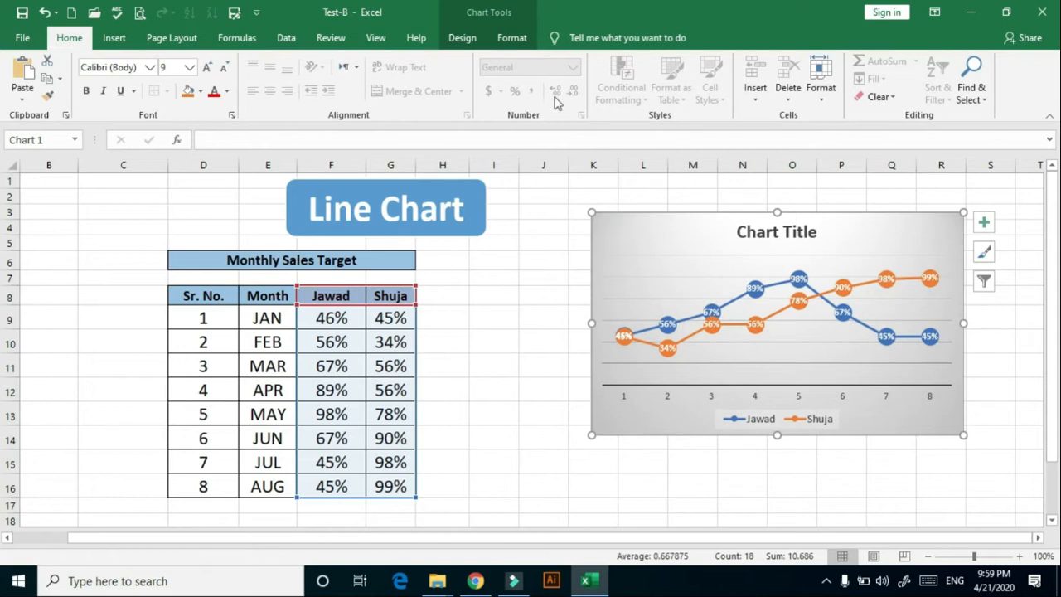
pyautogui.click(511, 39)
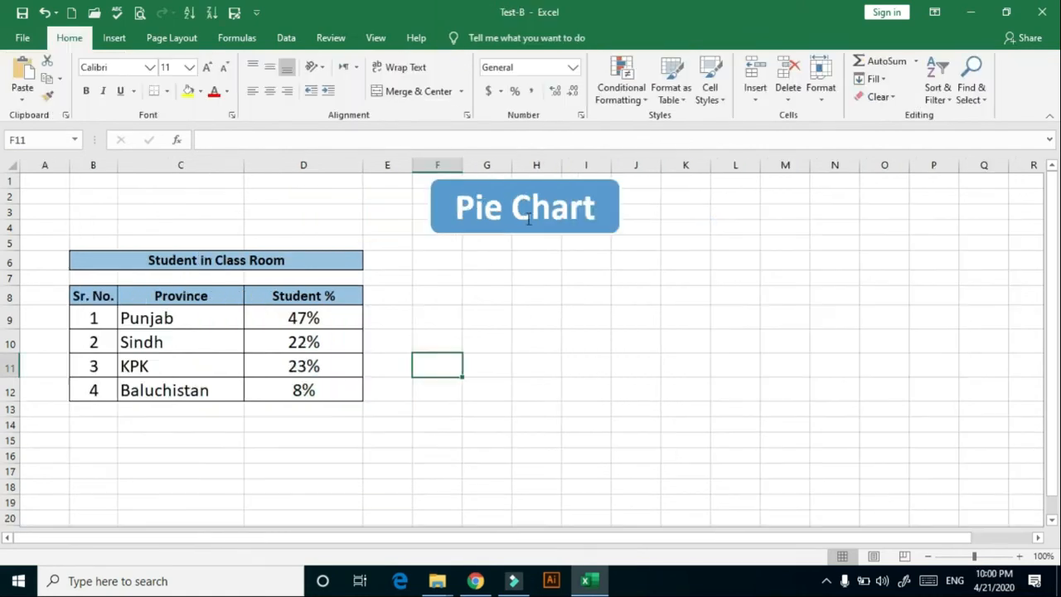
# Step: On the Pie Chart worksheet, insert a 3-D pie chart from C8:D12 and move it clear of the data, over columns F to M
pyautogui.click(117, 39)
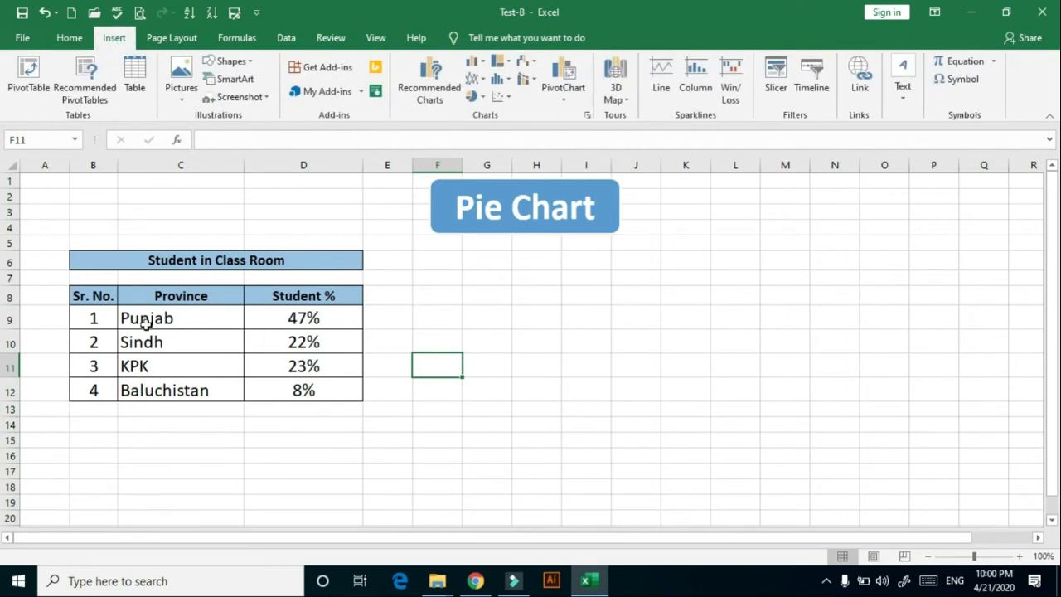
pyautogui.moveTo(132, 296); pyautogui.dragTo(286, 382)
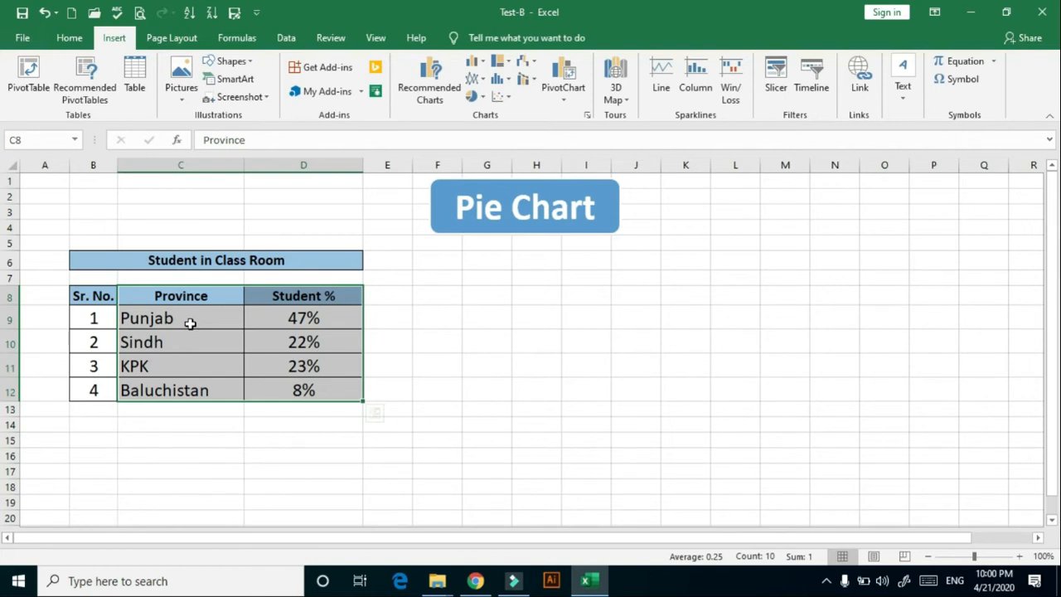
pyautogui.click(480, 97)
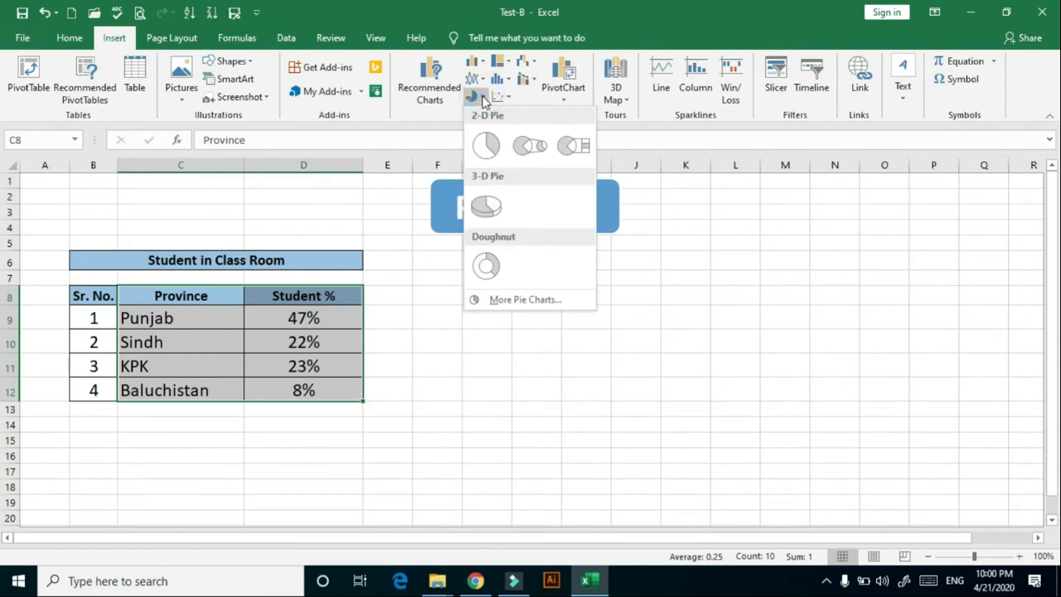
pyautogui.click(489, 209)
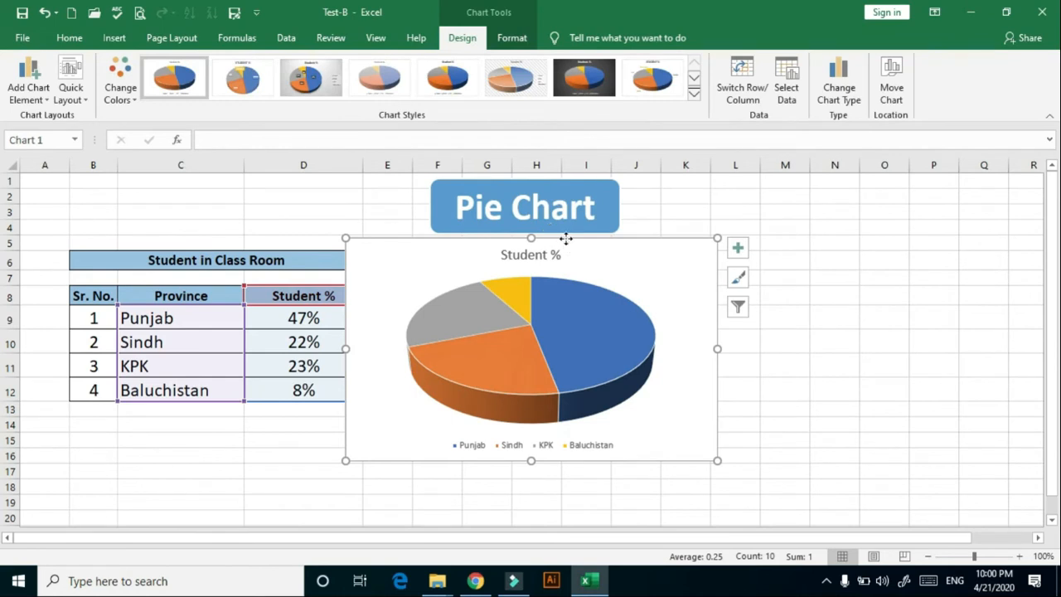
pyautogui.moveTo(566, 238); pyautogui.dragTo(632, 272)
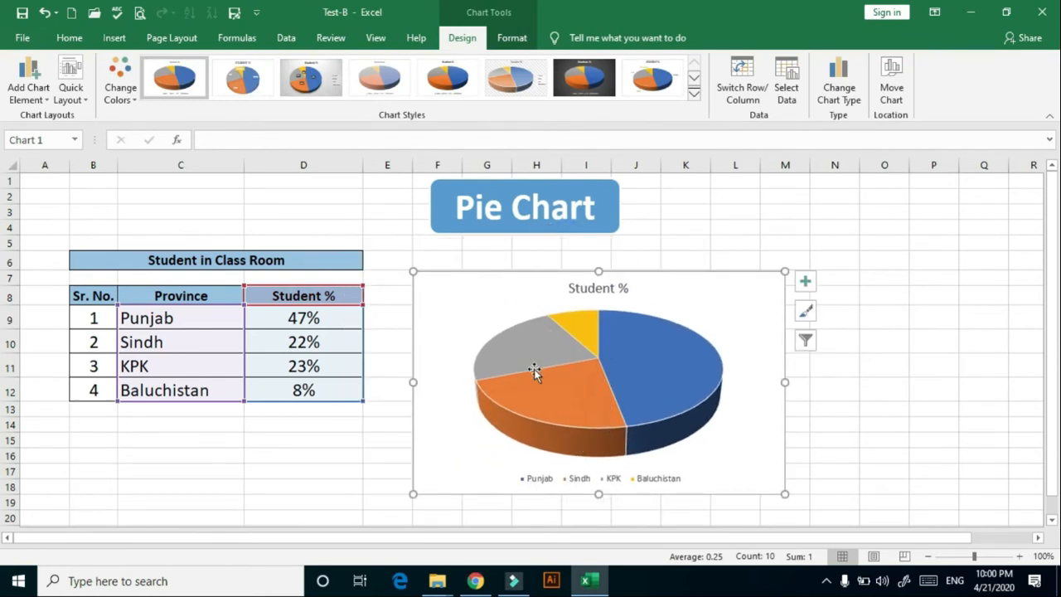
# Step: Try several pie chart styles, apply the eighth one with province names and percentages around the slices, and check the remaining styles
pyautogui.click(580, 368)
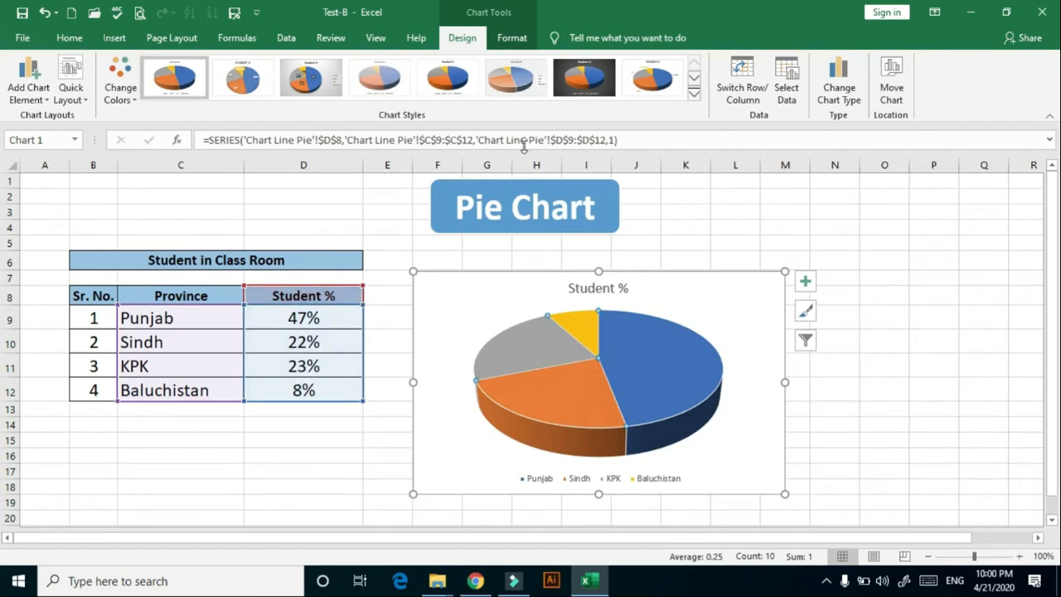
pyautogui.click(513, 82)
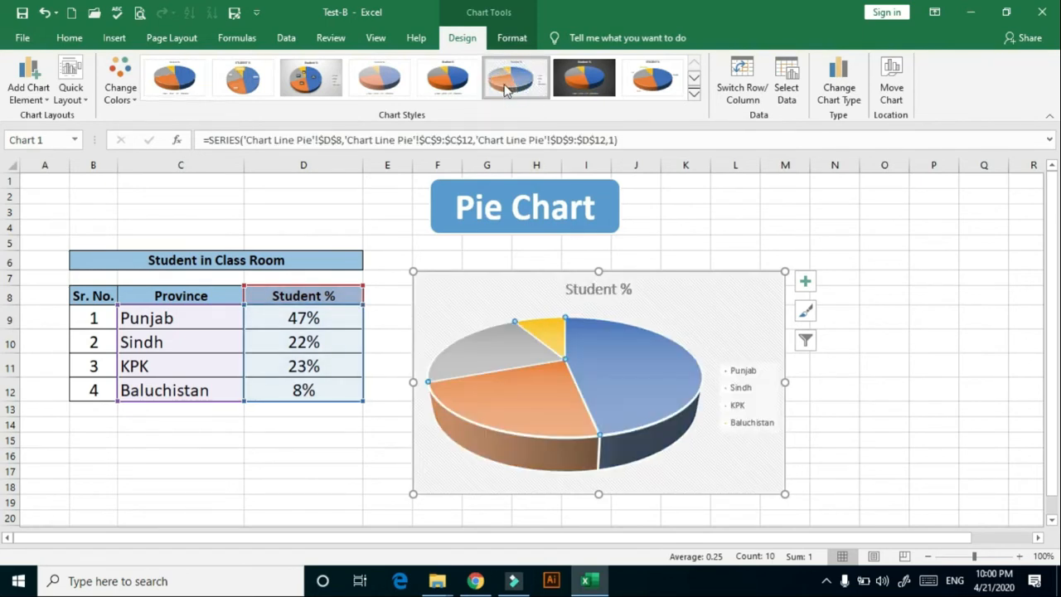
pyautogui.click(382, 83)
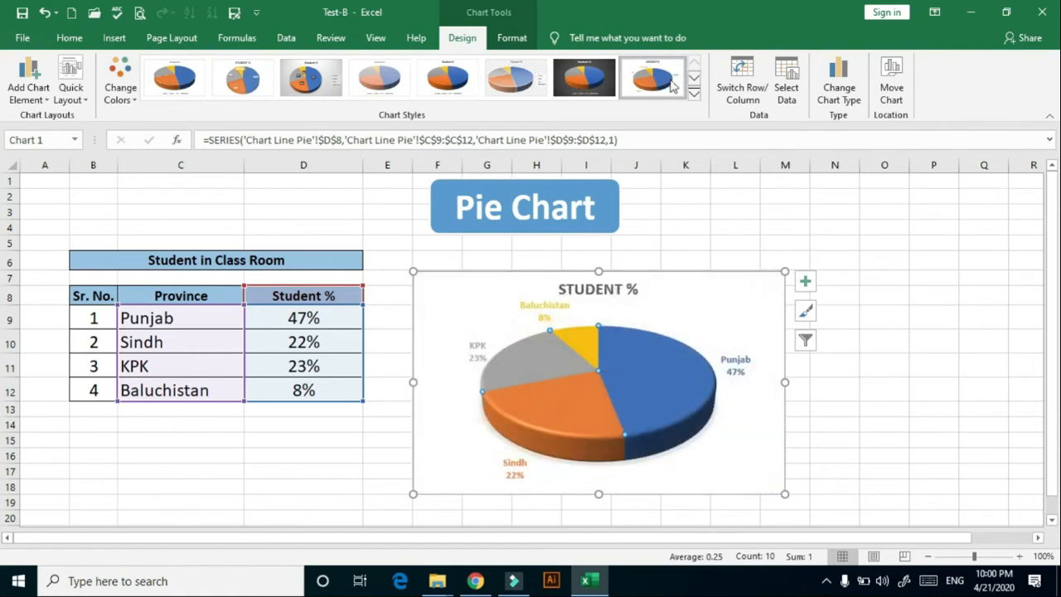
pyautogui.click(693, 94)
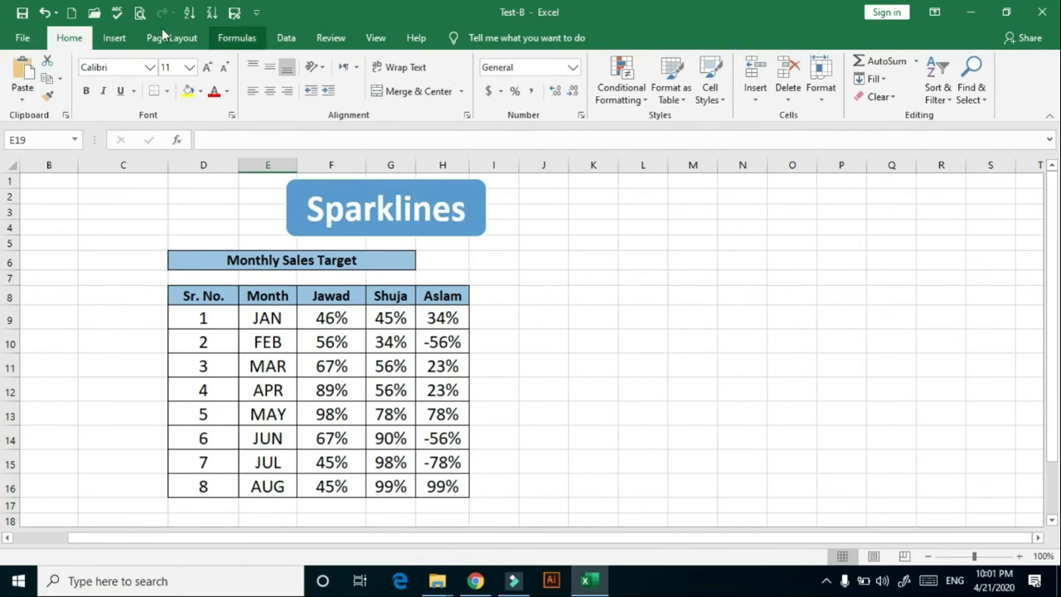
# Step: On the Sparklines worksheet, insert a line sparkline for F8:F16 in cell K9 and widen column K
pyautogui.click(114, 37)
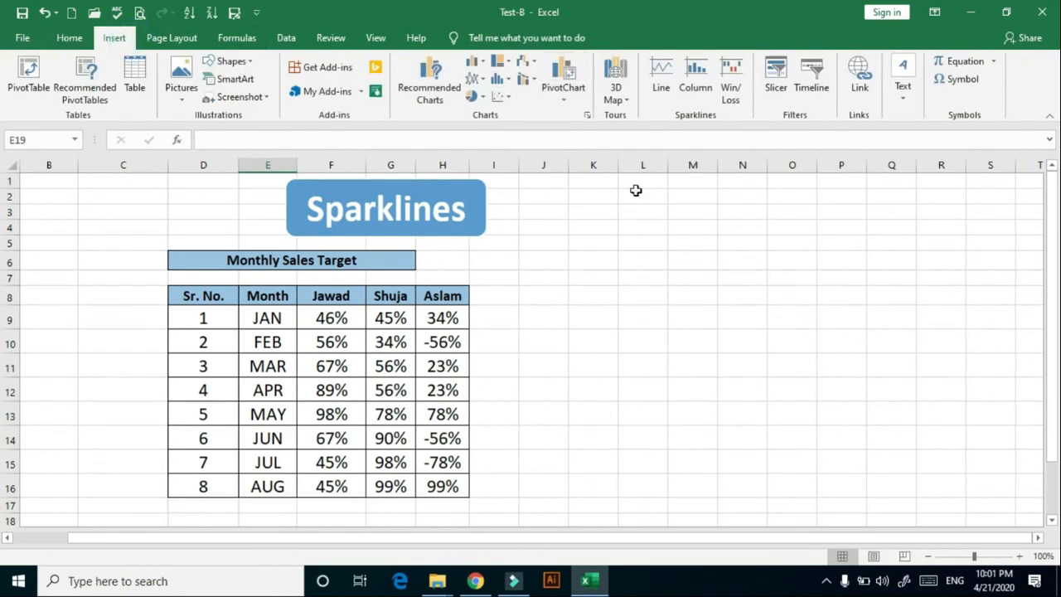
pyautogui.click(490, 324)
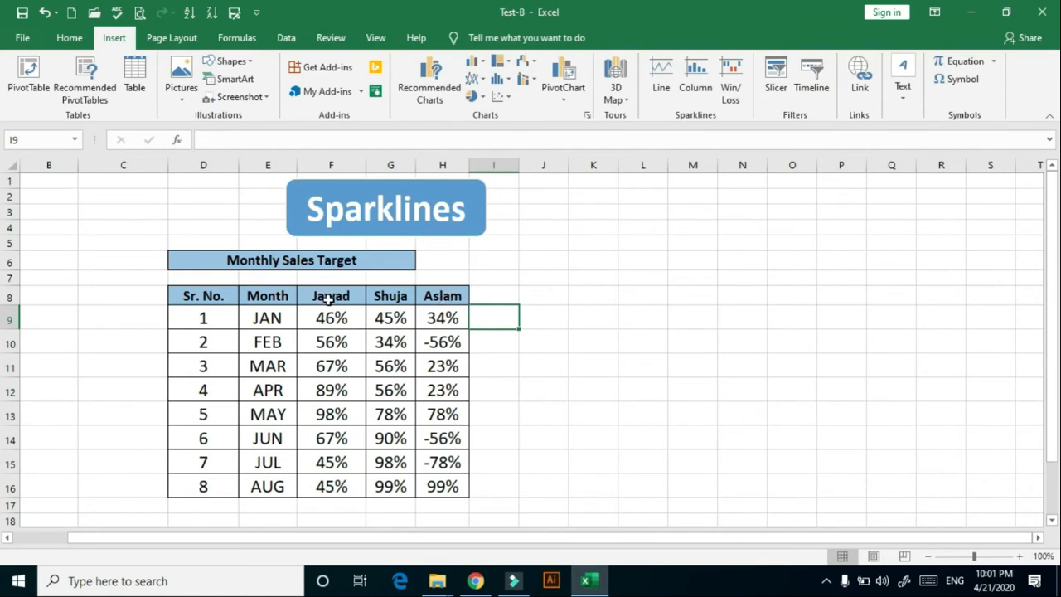
pyautogui.moveTo(329, 300); pyautogui.dragTo(327, 484)
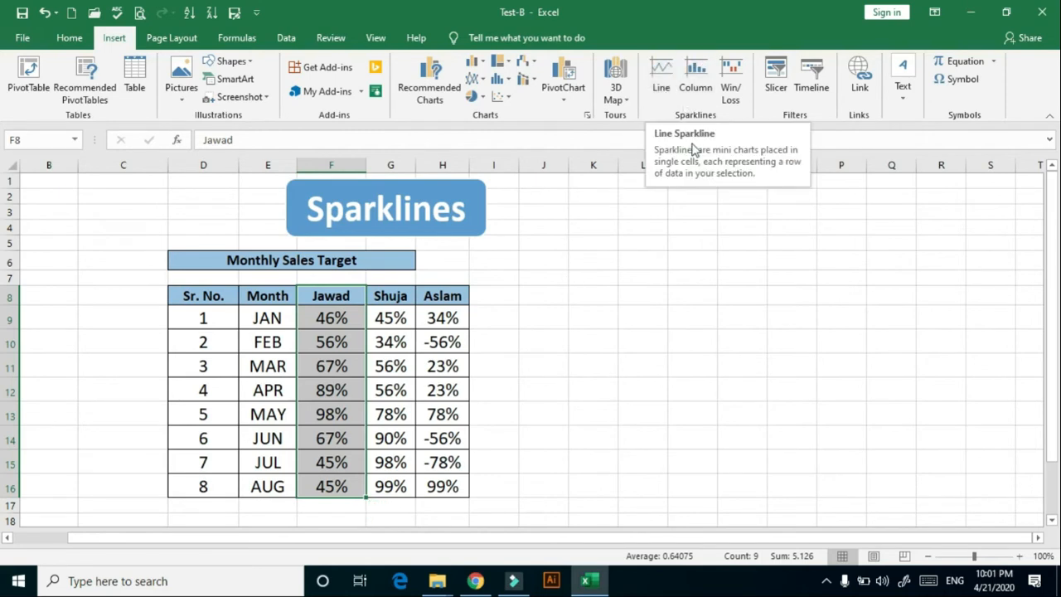
pyautogui.click(663, 90)
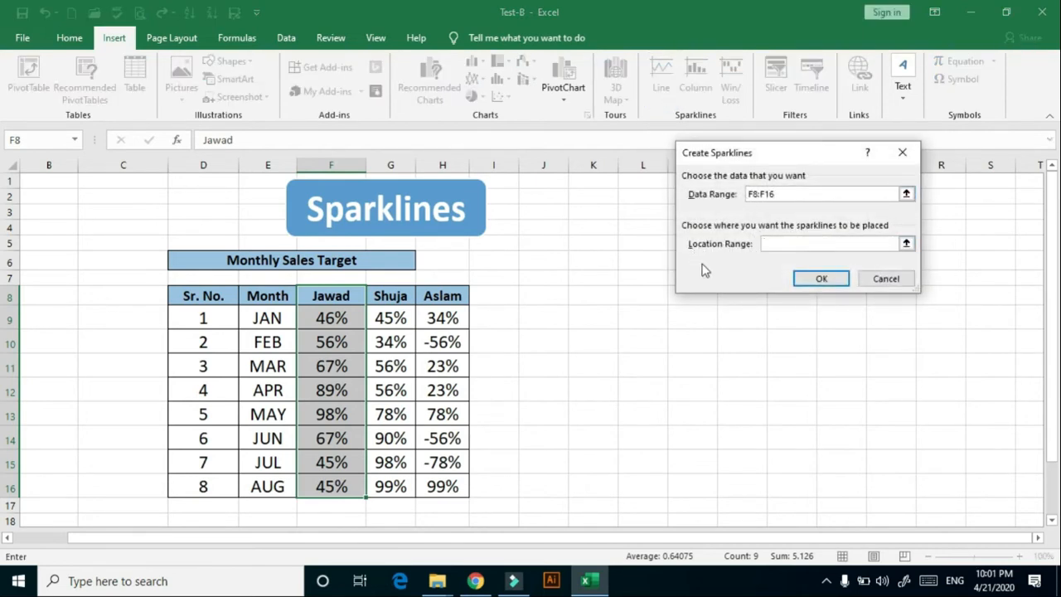
pyautogui.click(584, 319)
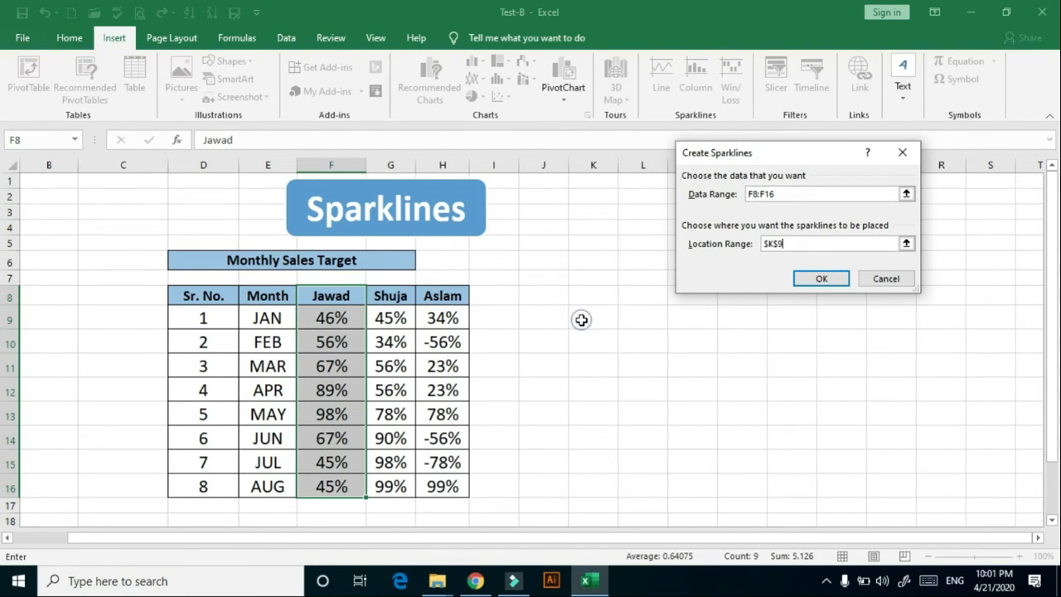
pyautogui.click(821, 279)
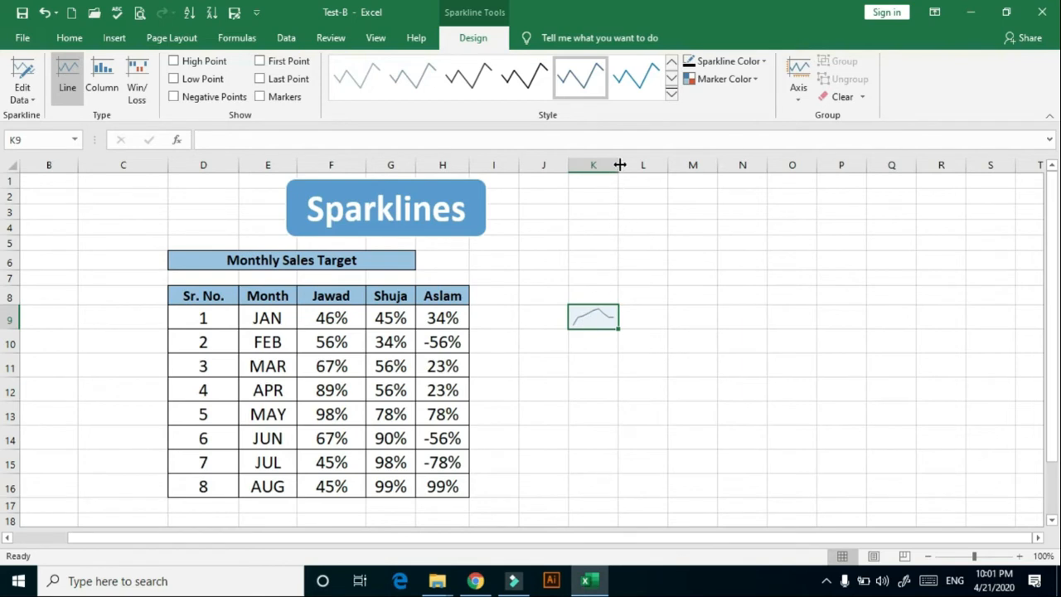
pyautogui.moveTo(619, 165); pyautogui.dragTo(658, 165)
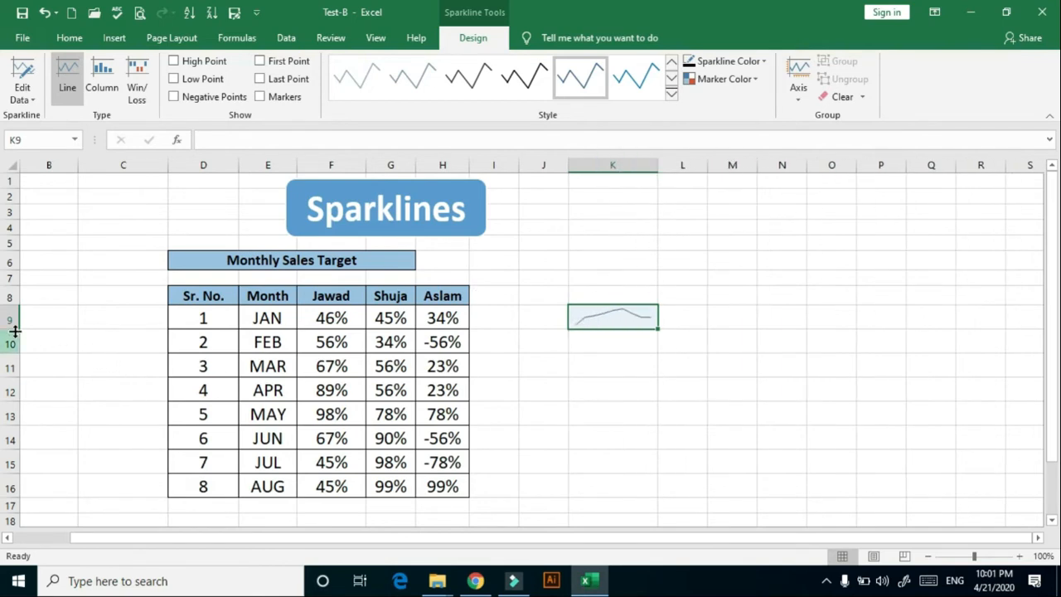
# Step: Make row 9 taller and insert a column sparkline for G8:G16 in cell L9, widening column L to fit it
pyautogui.moveTo(18, 329); pyautogui.dragTo(17, 386)
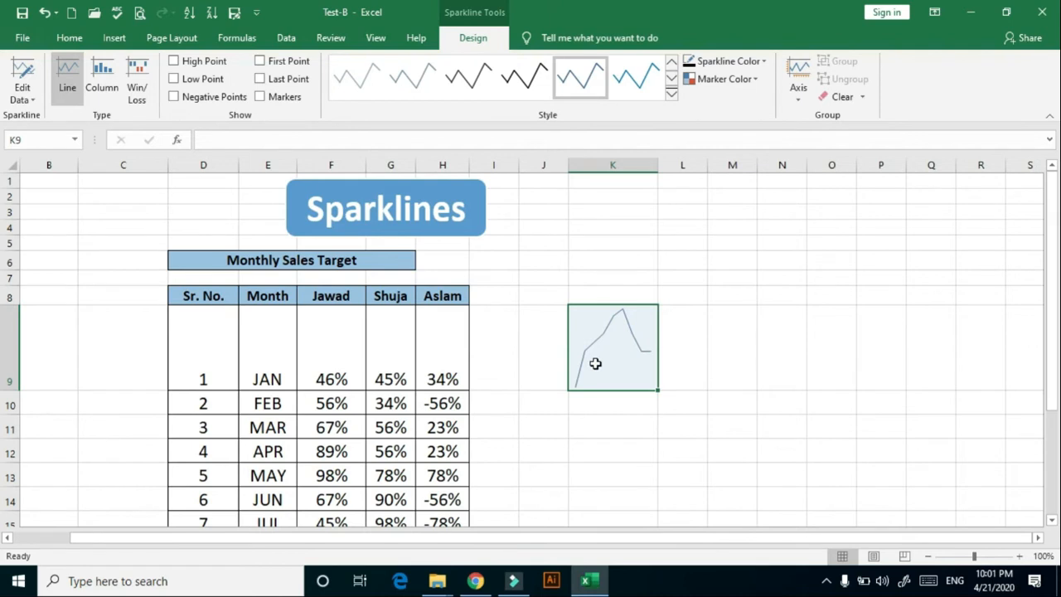
pyautogui.moveTo(393, 296); pyautogui.dragTo(387, 470)
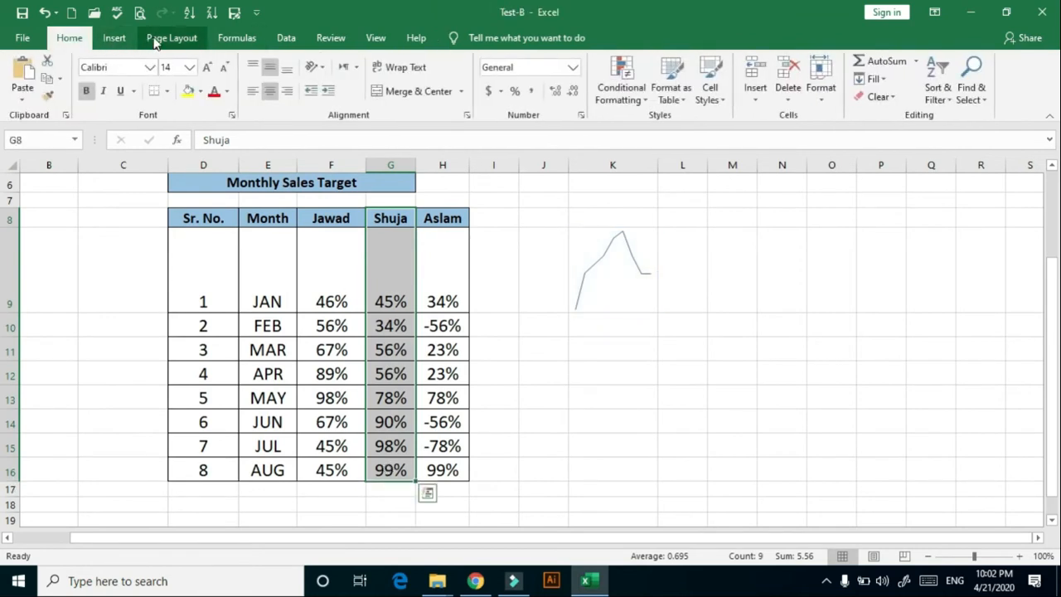
pyautogui.click(114, 38)
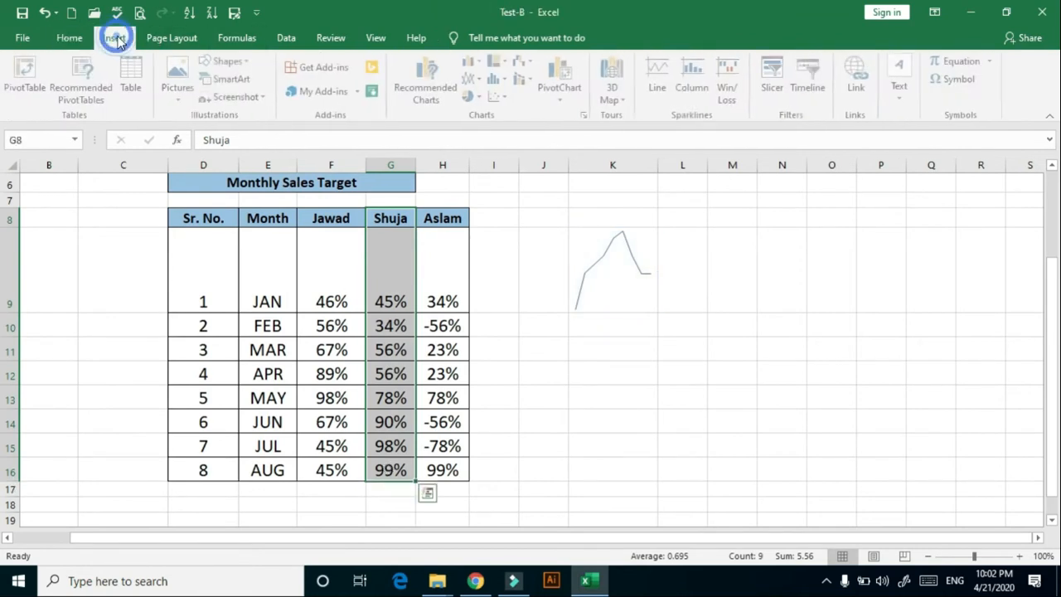
pyautogui.click(696, 88)
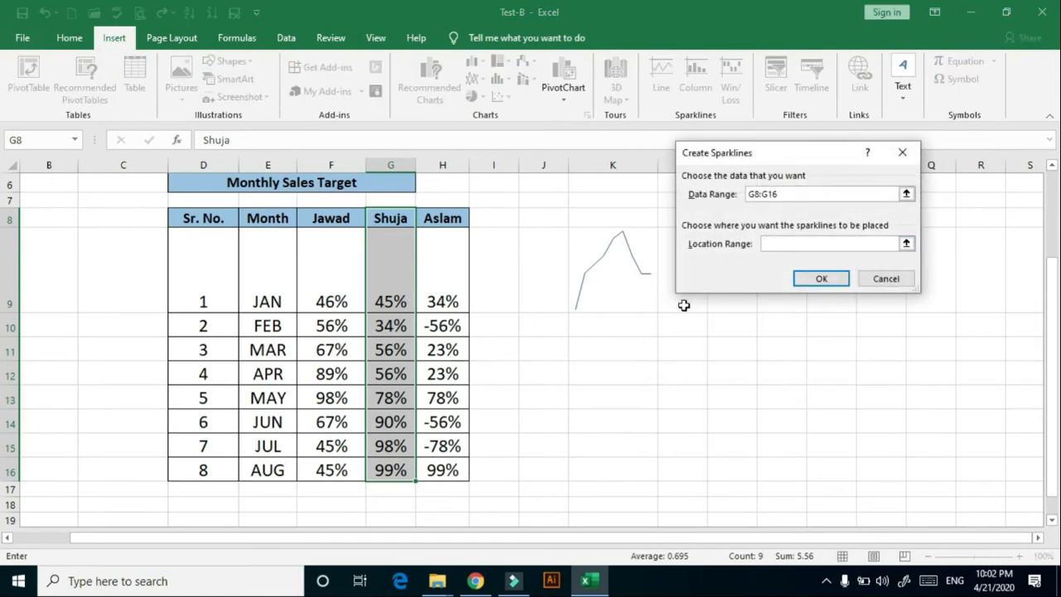
pyautogui.moveTo(816, 158); pyautogui.dragTo(930, 178)
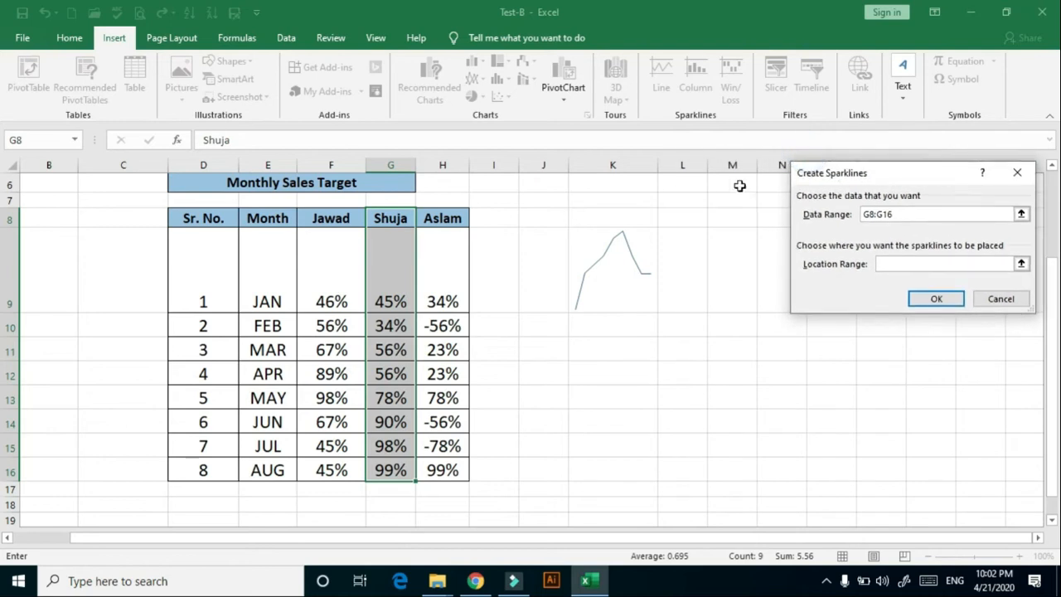
pyautogui.click(693, 271)
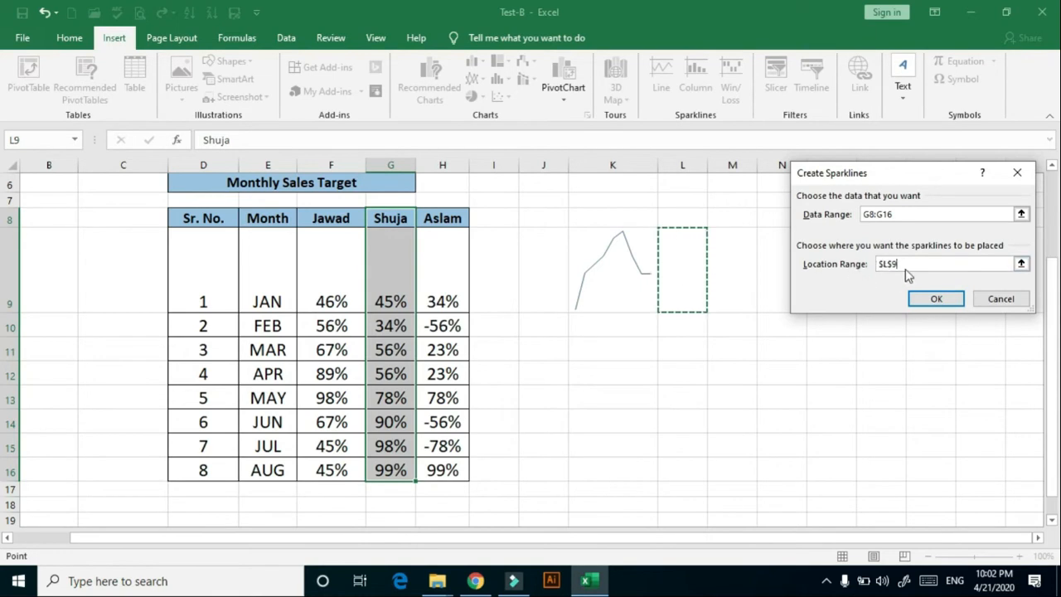
pyautogui.click(935, 300)
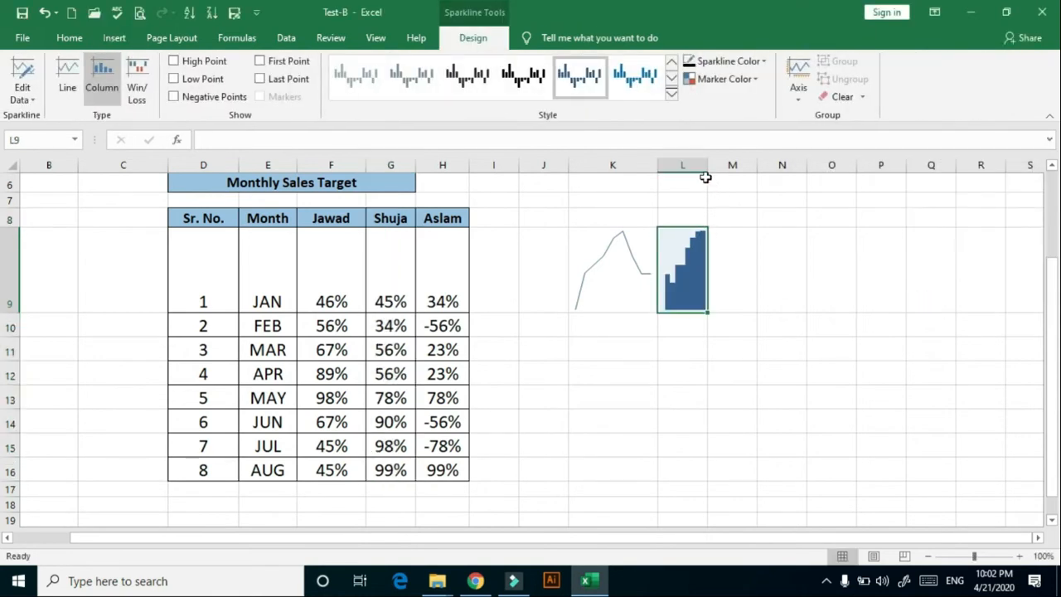
pyautogui.moveTo(703, 165); pyautogui.dragTo(781, 166)
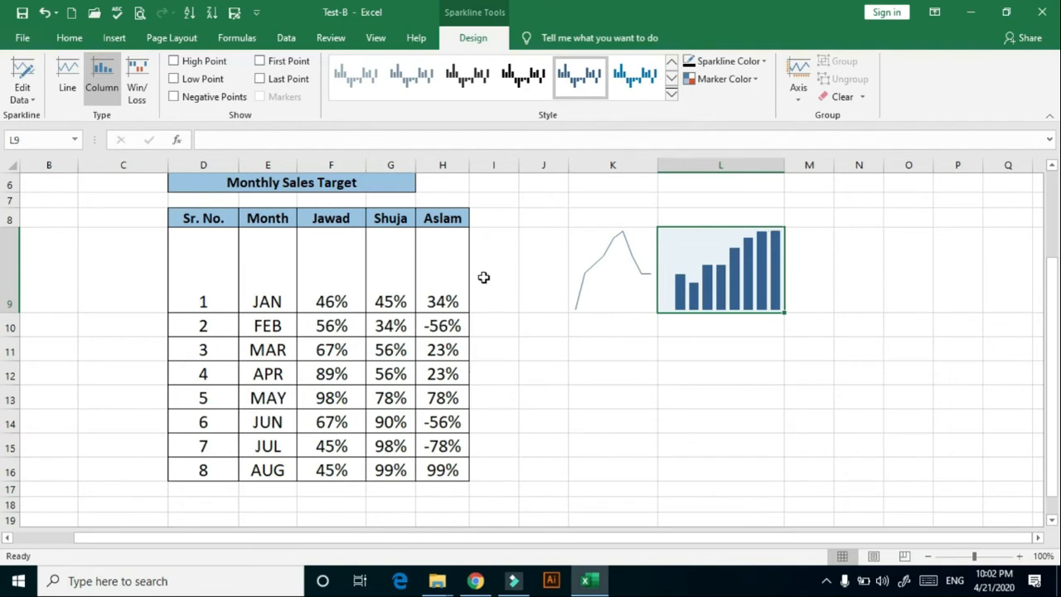
# Step: Insert a win/loss sparkline for H9:H16 in cell M9 and widen column M
pyautogui.moveTo(439, 239); pyautogui.dragTo(441, 470)
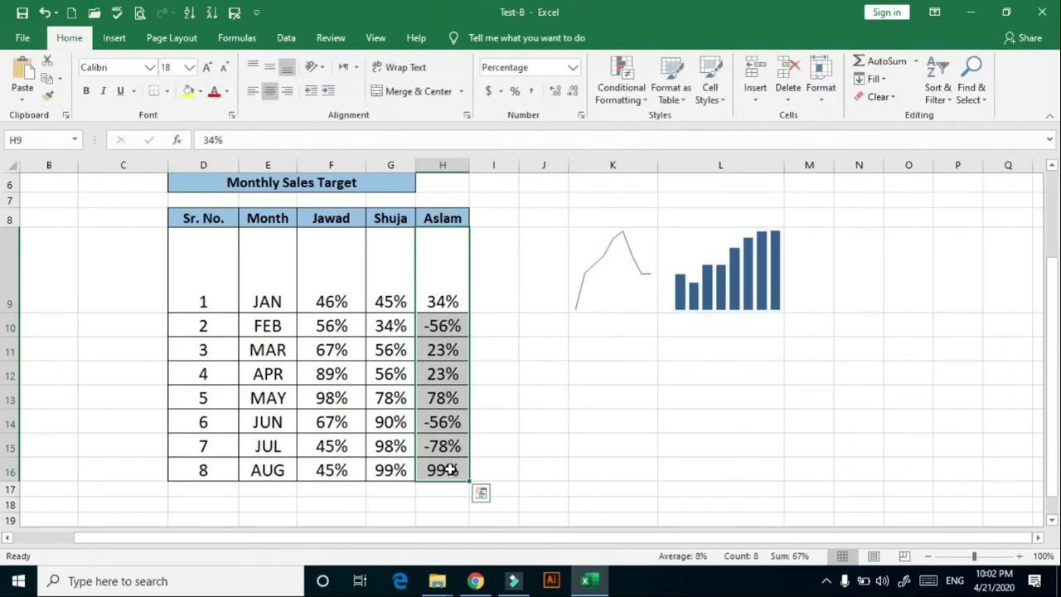
pyautogui.click(117, 39)
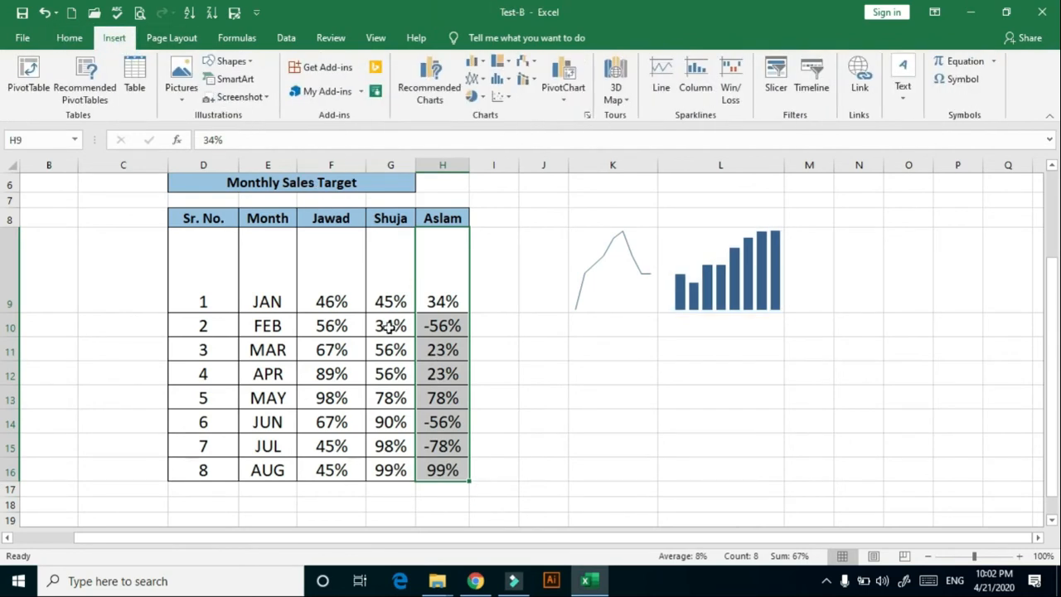
pyautogui.click(730, 90)
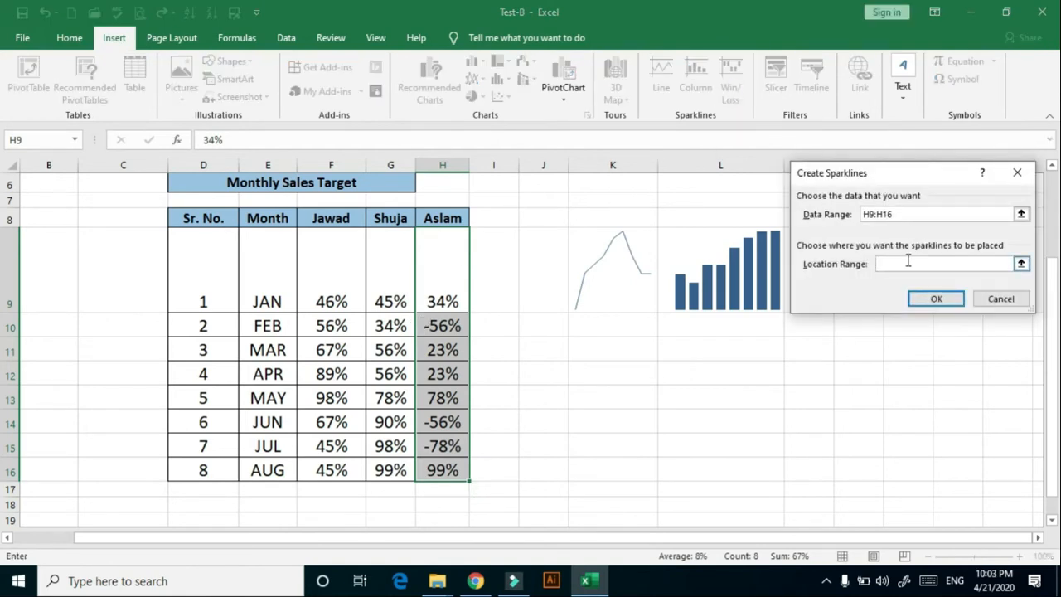
pyautogui.moveTo(910, 174); pyautogui.dragTo(968, 337)
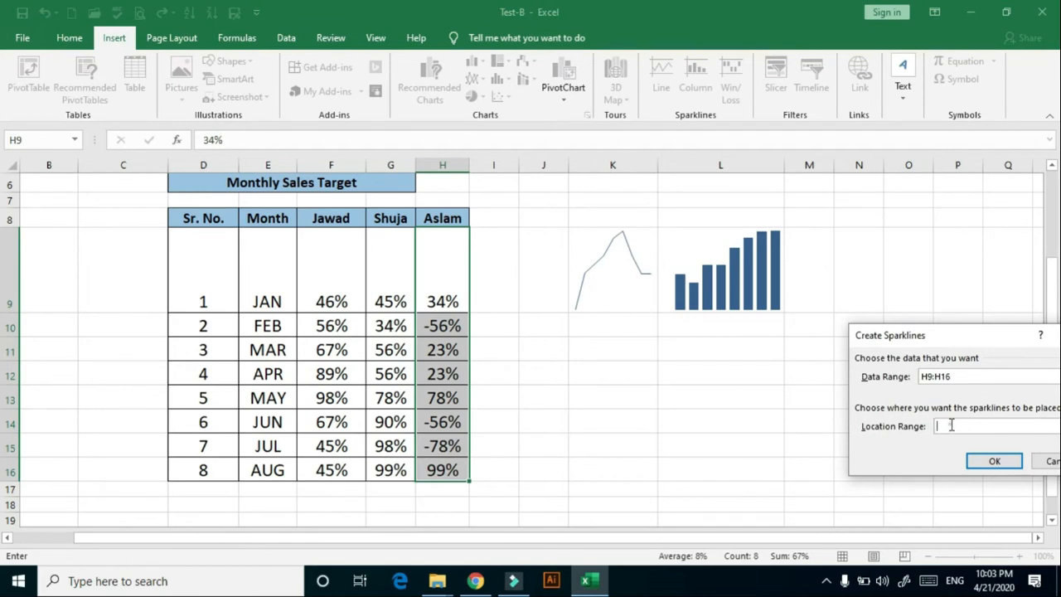
pyautogui.click(818, 258)
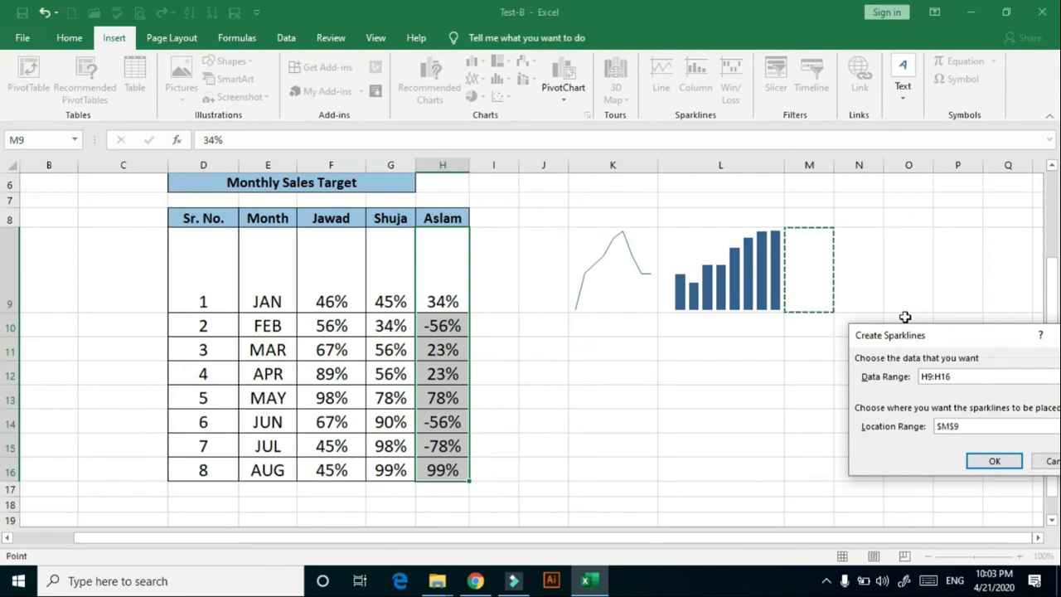
pyautogui.moveTo(911, 335); pyautogui.dragTo(459, 21)
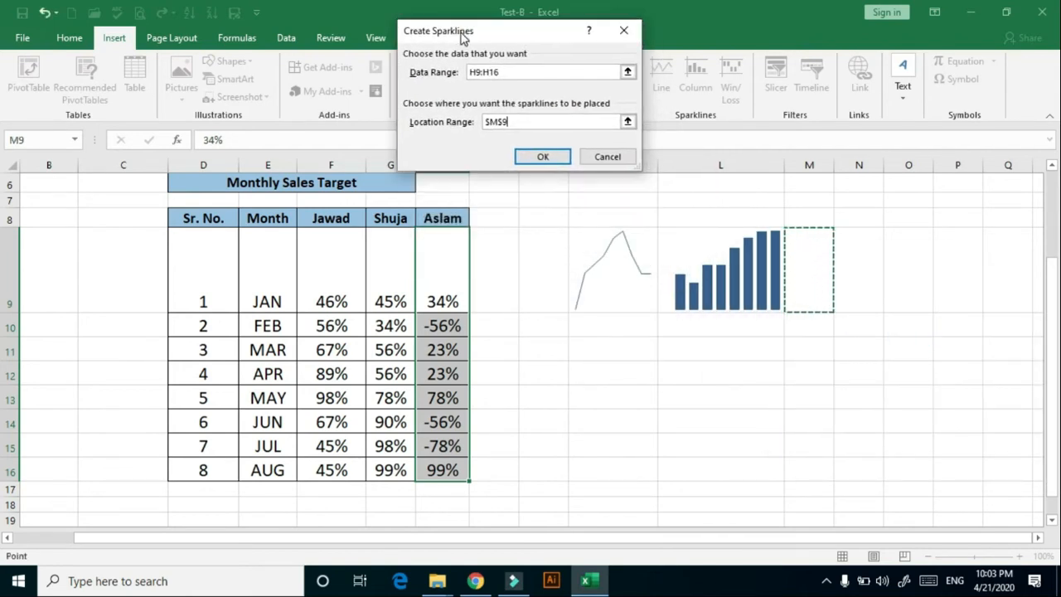
pyautogui.click(543, 158)
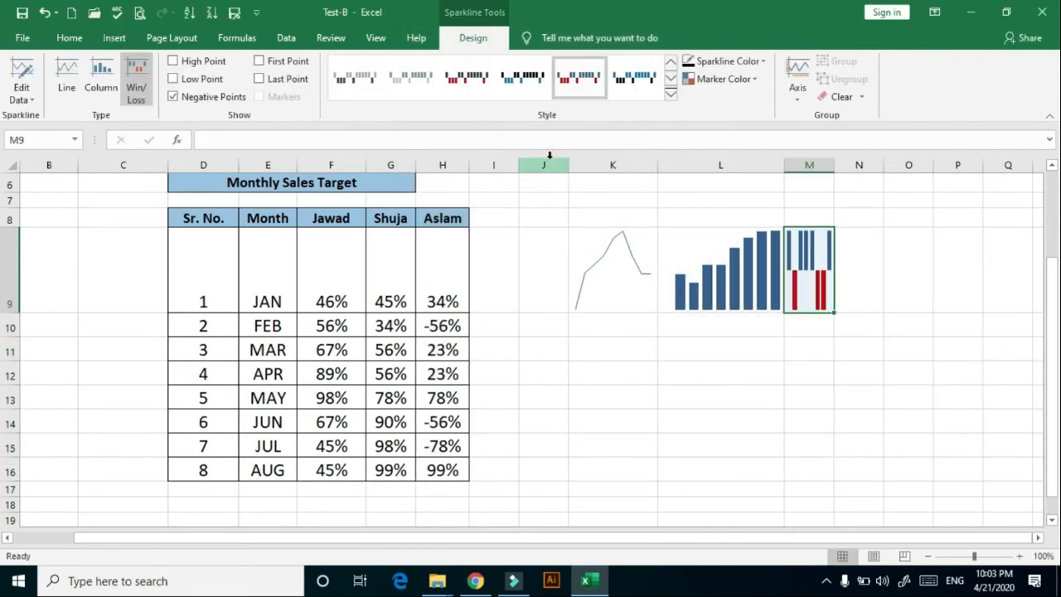
pyautogui.moveTo(833, 166); pyautogui.dragTo(889, 170)
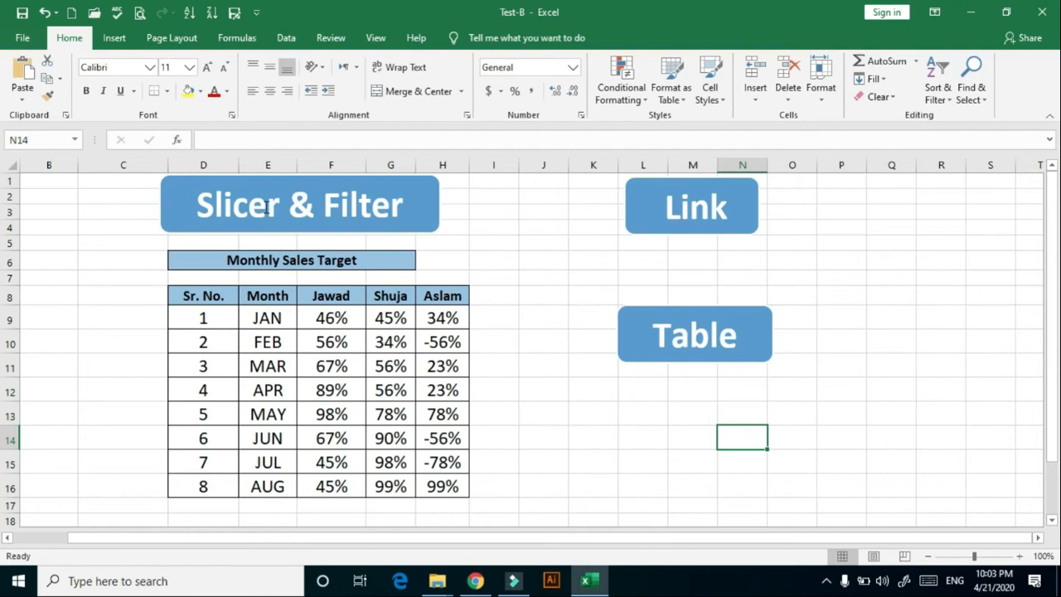
# Step: On the Slicer & Filter worksheet, insert a slicer from the workbook data model for the Range table's Name field
pyautogui.click(114, 38)
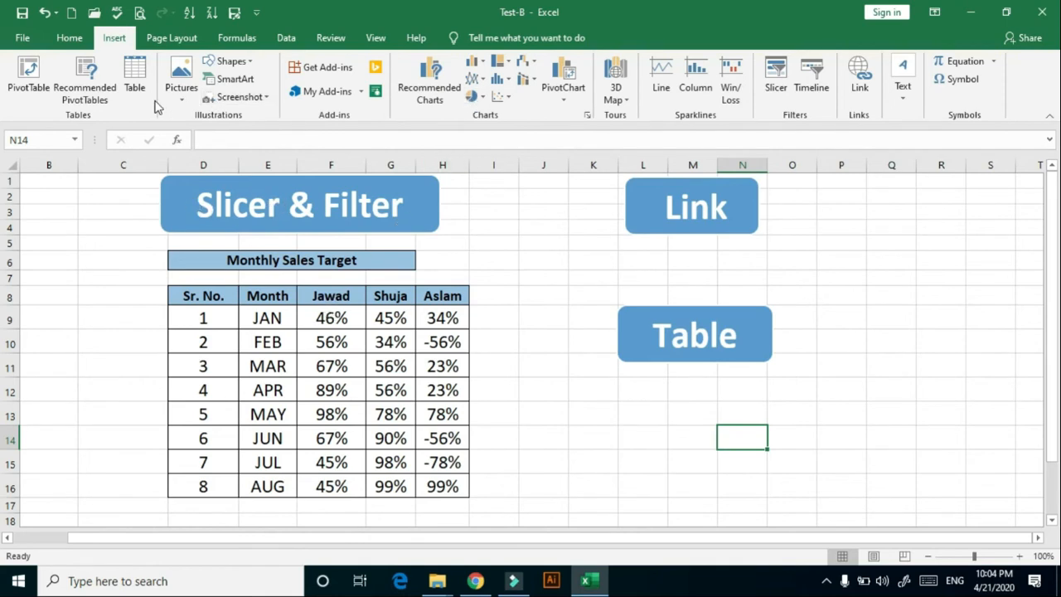
pyautogui.click(774, 89)
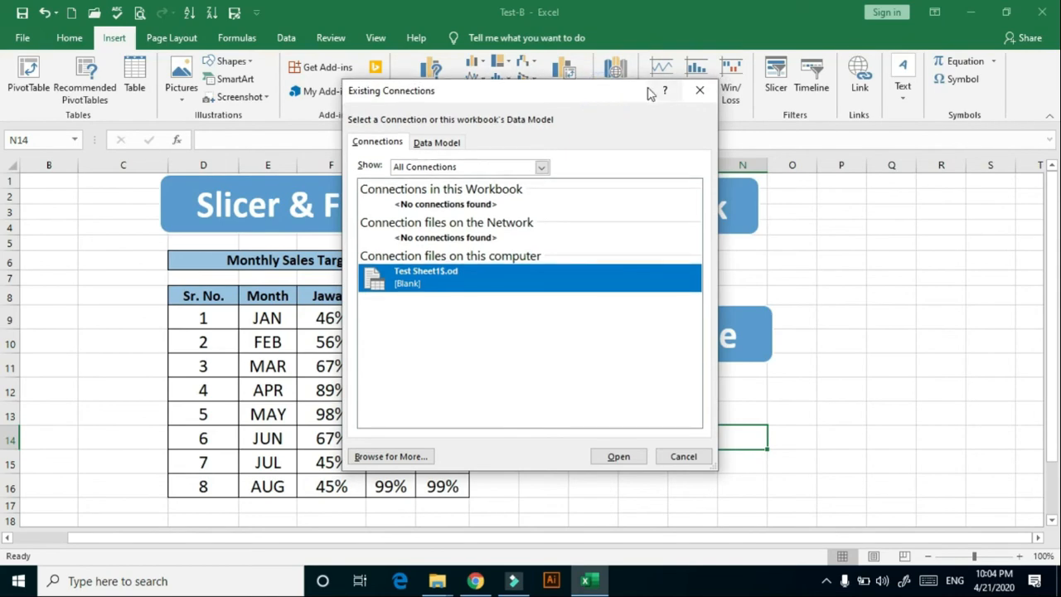
pyautogui.moveTo(600, 95); pyautogui.dragTo(762, 88)
pyautogui.click(598, 145)
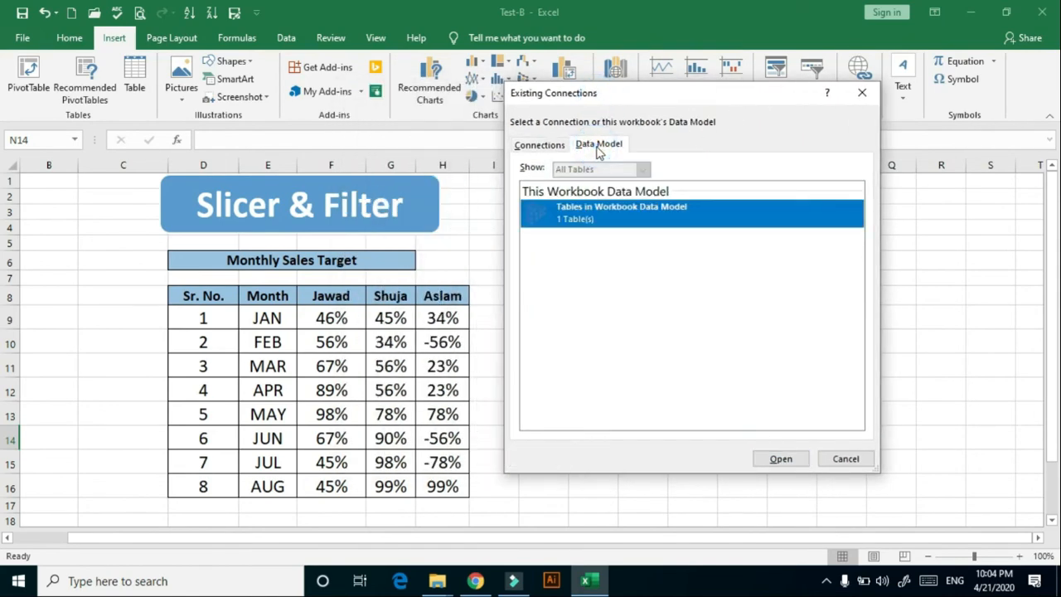
pyautogui.doubleClick(610, 220)
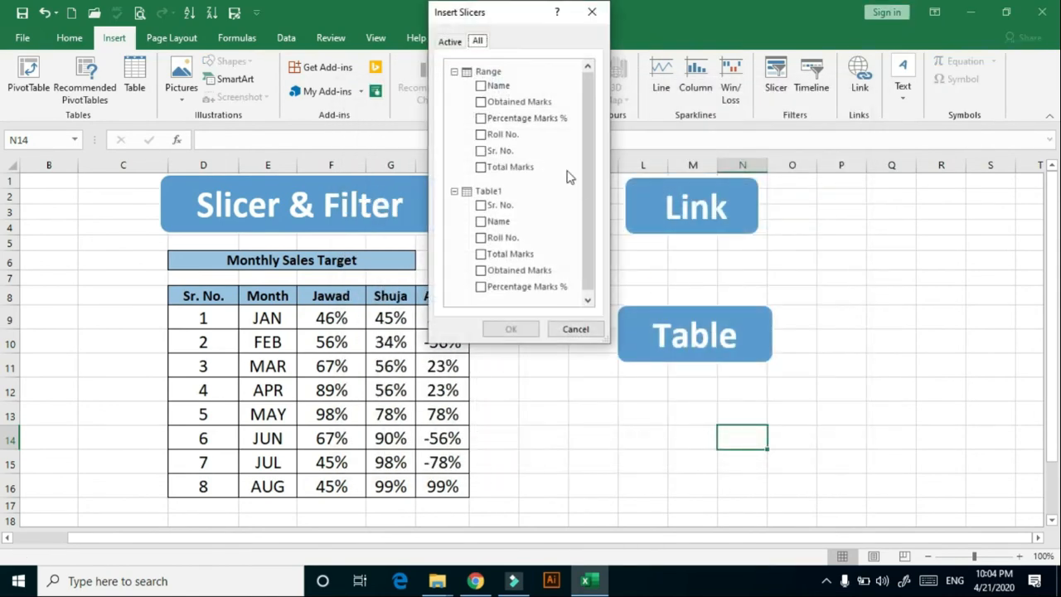
pyautogui.moveTo(524, 18); pyautogui.dragTo(615, 49)
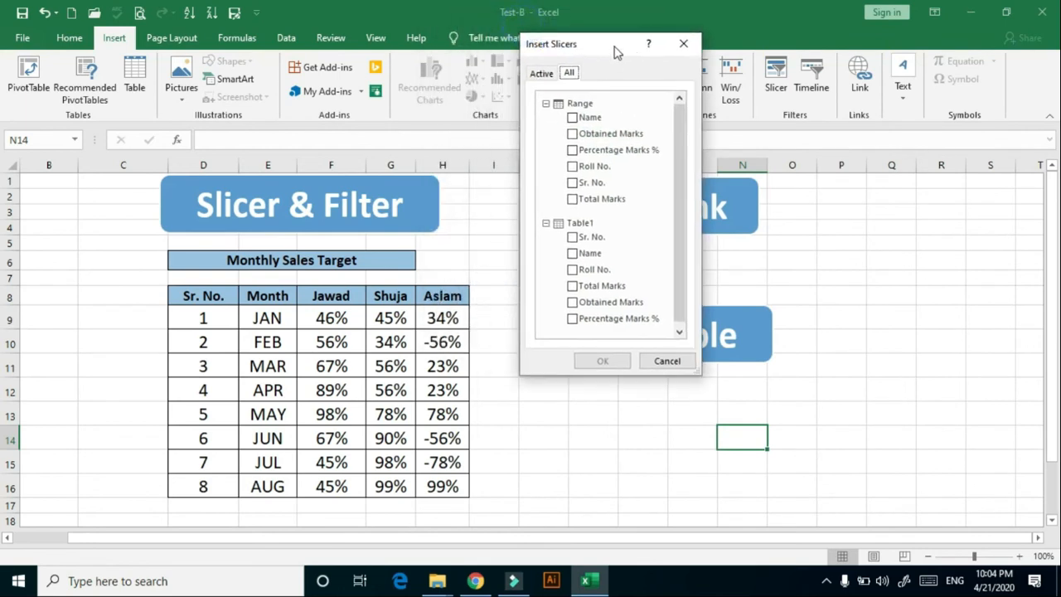
pyautogui.click(572, 120)
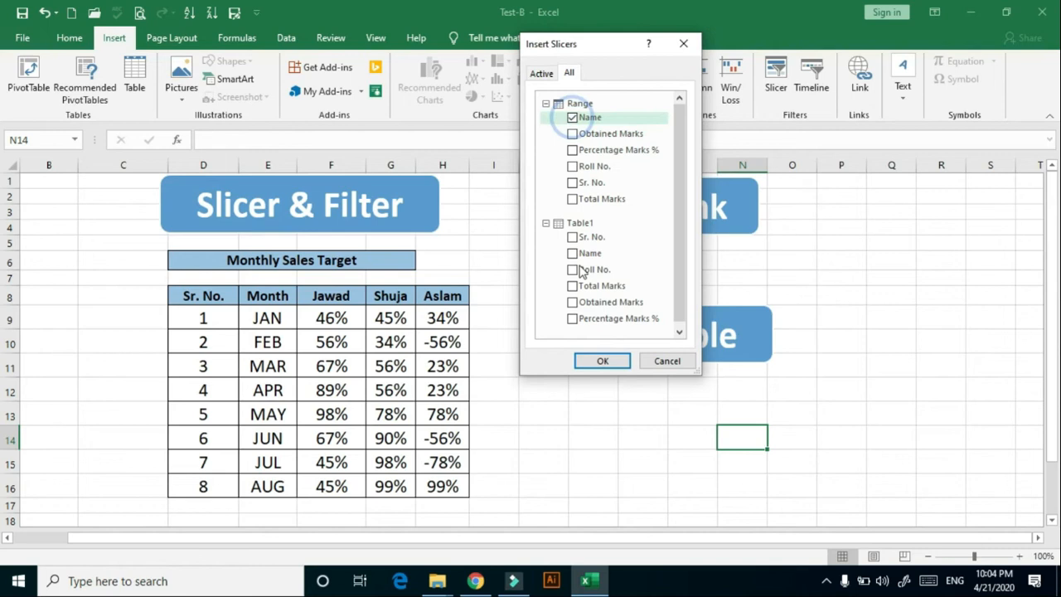
pyautogui.click(605, 361)
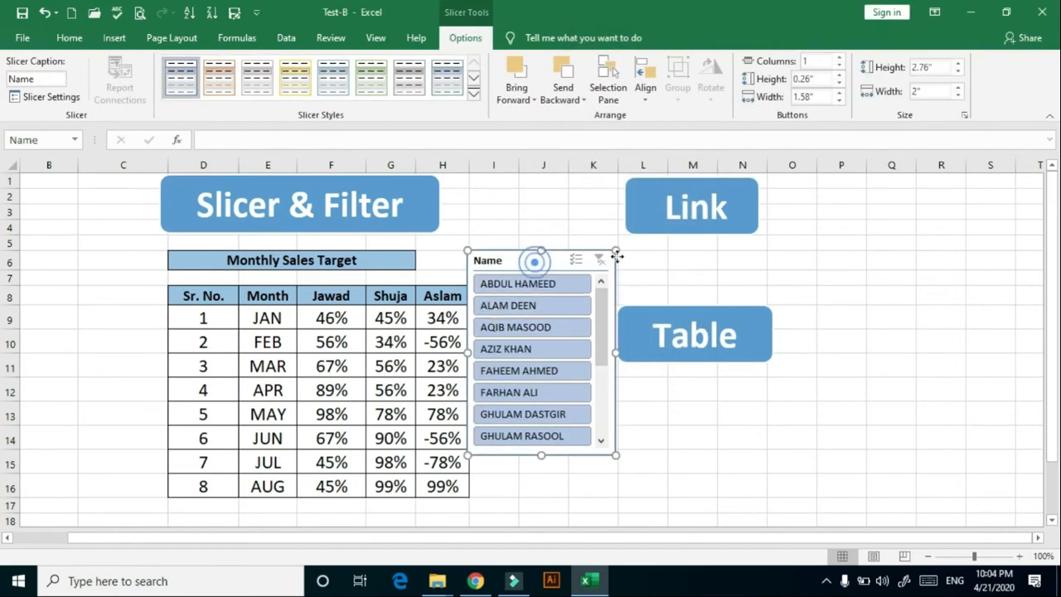
# Step: Move the Name slicer clear of the sales table and browse its entries, undo the move, and delete the slicer
pyautogui.moveTo(578, 252); pyautogui.dragTo(654, 265)
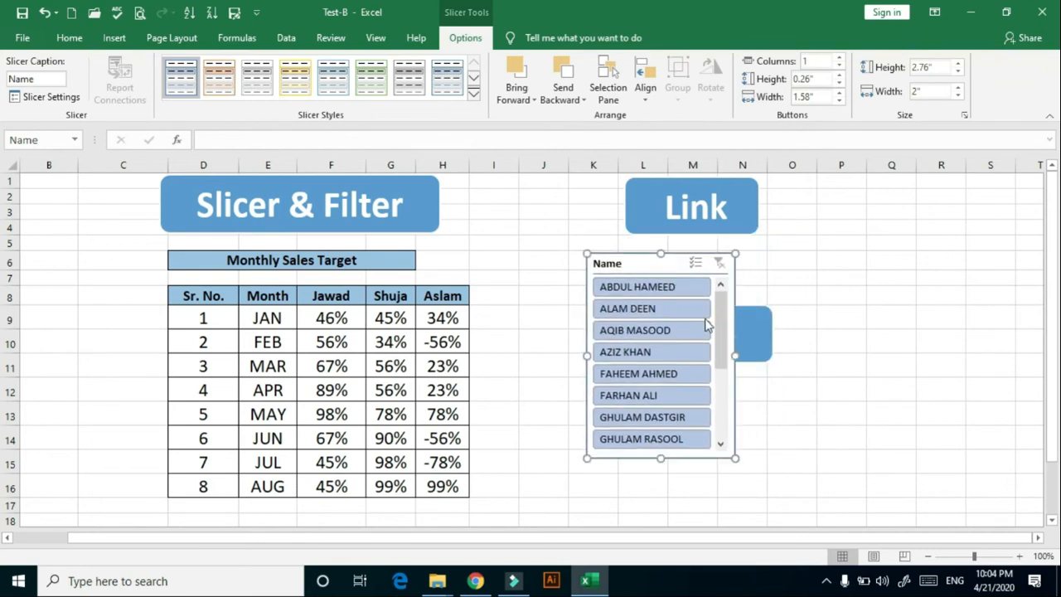
pyautogui.moveTo(719, 325); pyautogui.dragTo(717, 440)
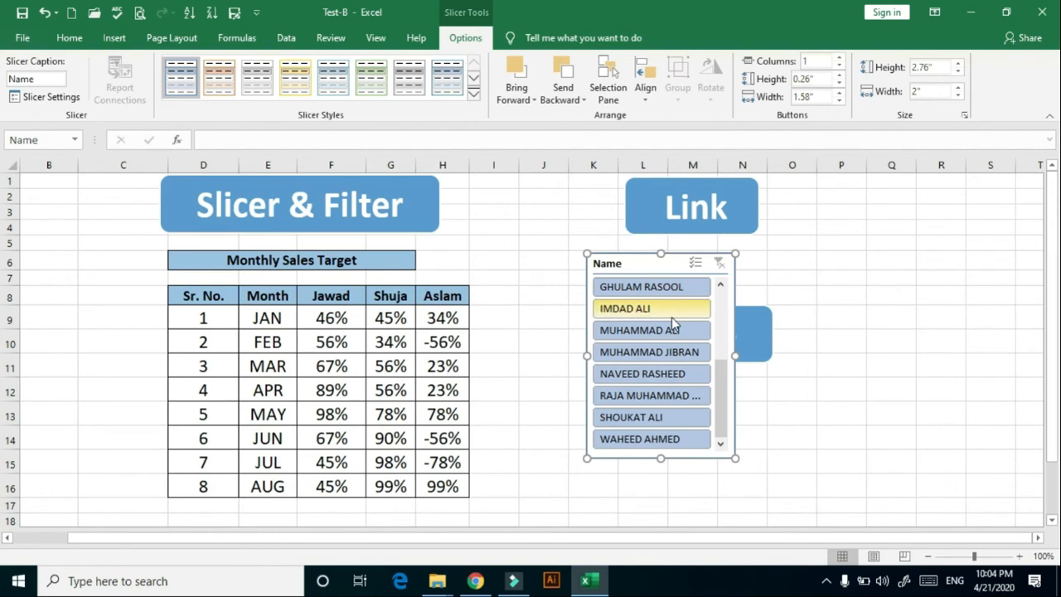
pyautogui.hotkey('ctrl', 'z')
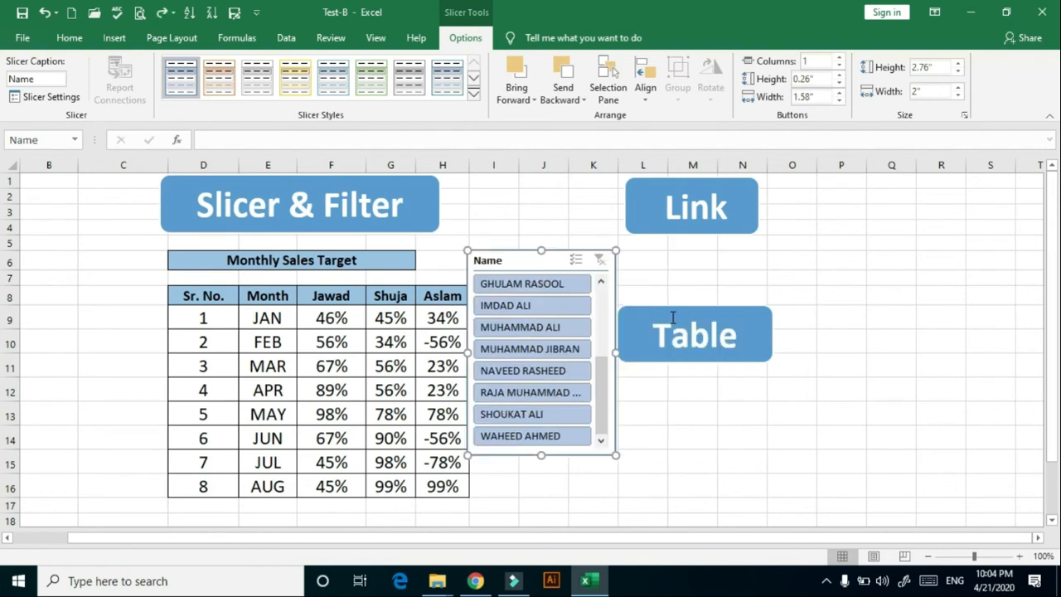
pyautogui.press('Delete')
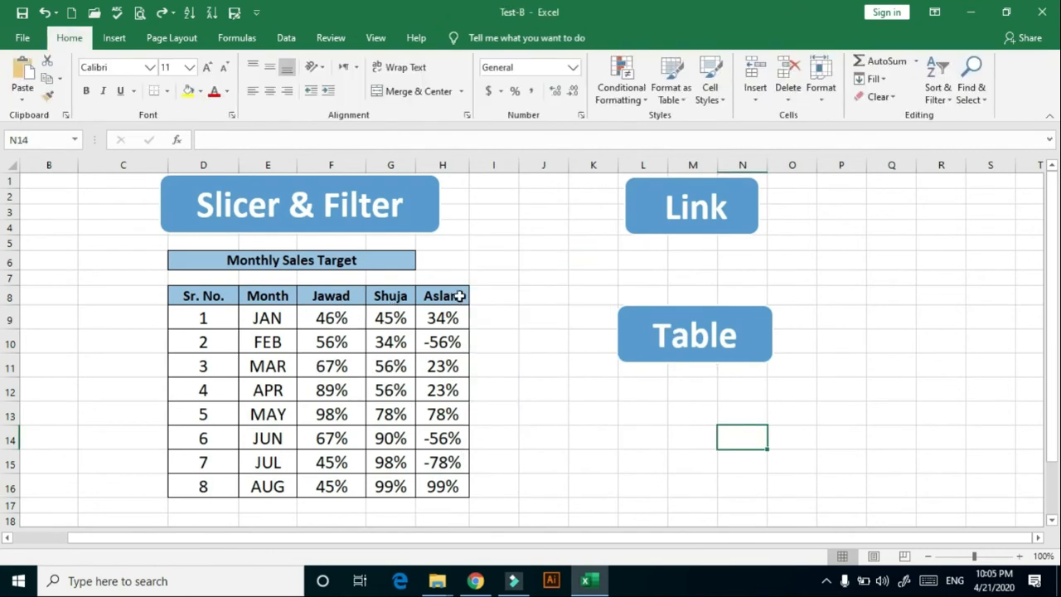
# Step: Select the Monthly Sales Target header cells D8:H8 and check the connections available for a timeline without opening any
pyautogui.moveTo(452, 295); pyautogui.dragTo(201, 296)
pyautogui.click(116, 40)
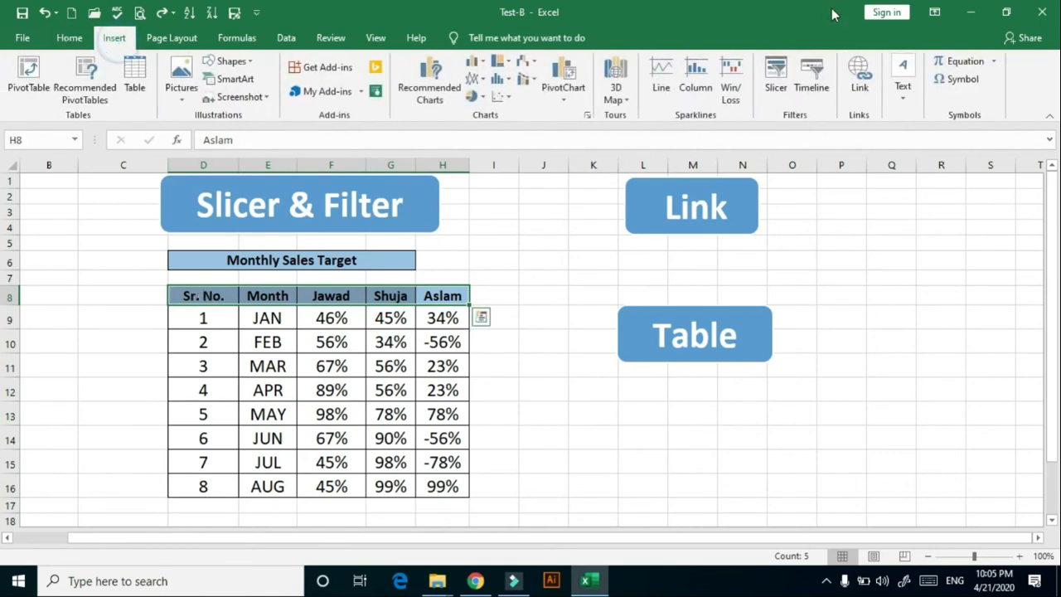
pyautogui.click(809, 93)
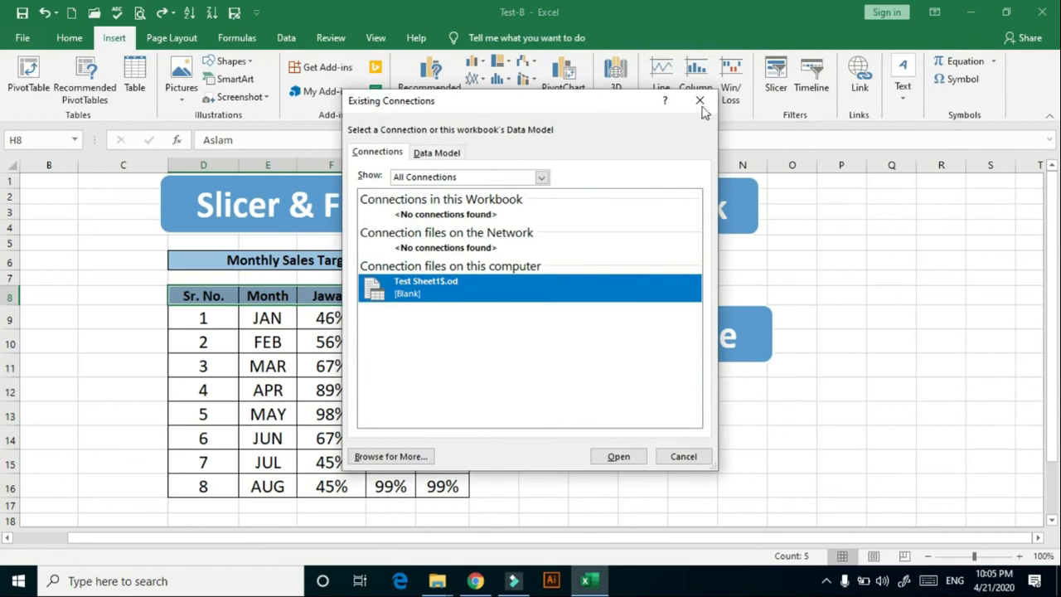
pyautogui.click(700, 101)
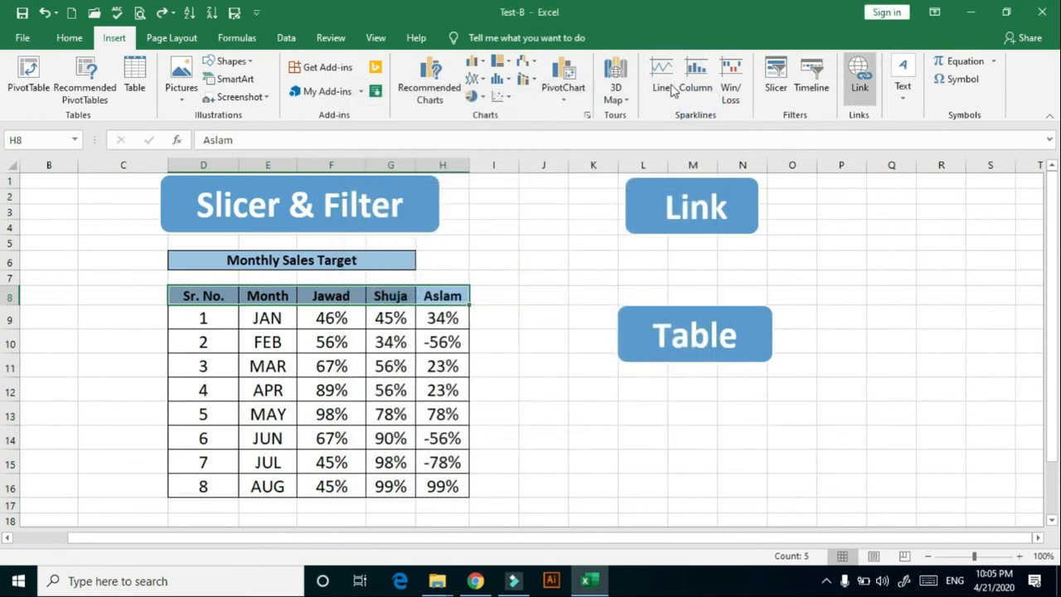
# Step: Turn on filtering for the selected header row of the Monthly Sales Target table
pyautogui.click(72, 38)
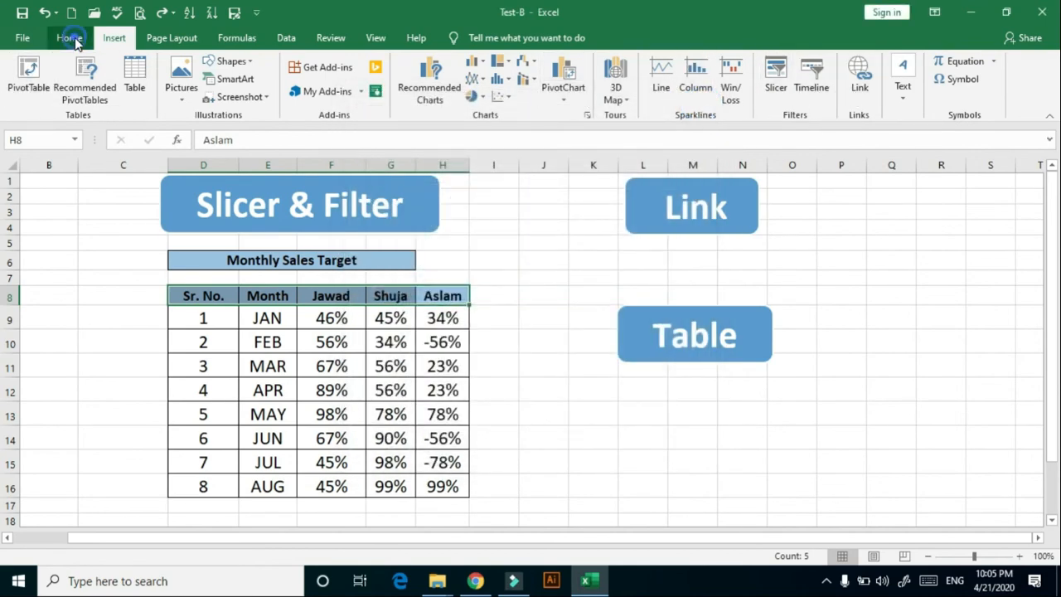
pyautogui.click(939, 89)
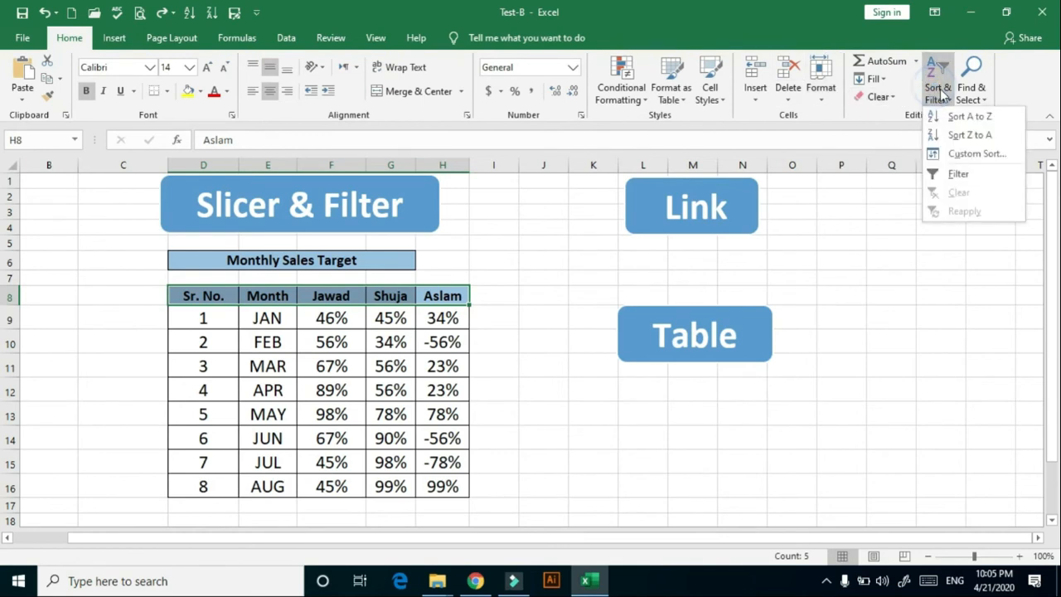
pyautogui.click(957, 173)
pyautogui.click(445, 318)
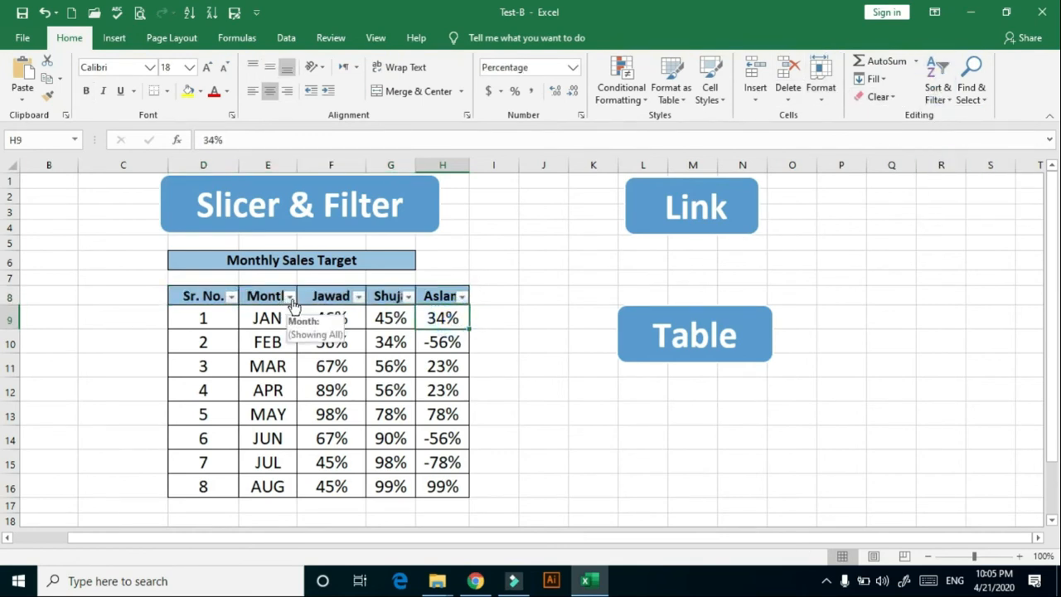
# Step: Filter the sales table's Month column to show only APR, and restore all months
pyautogui.click(291, 297)
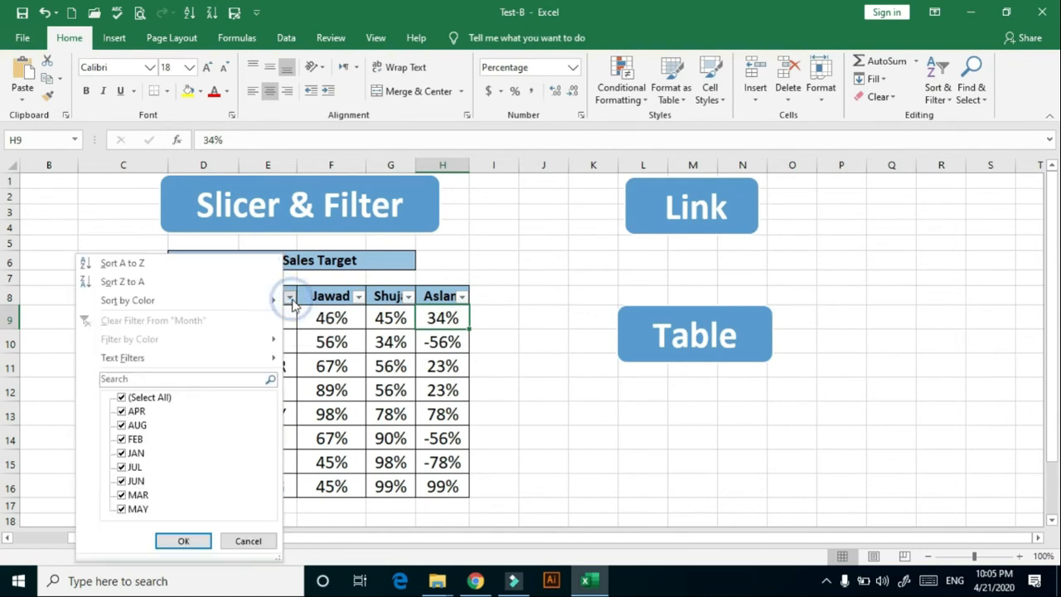
pyautogui.click(123, 397)
pyautogui.click(122, 411)
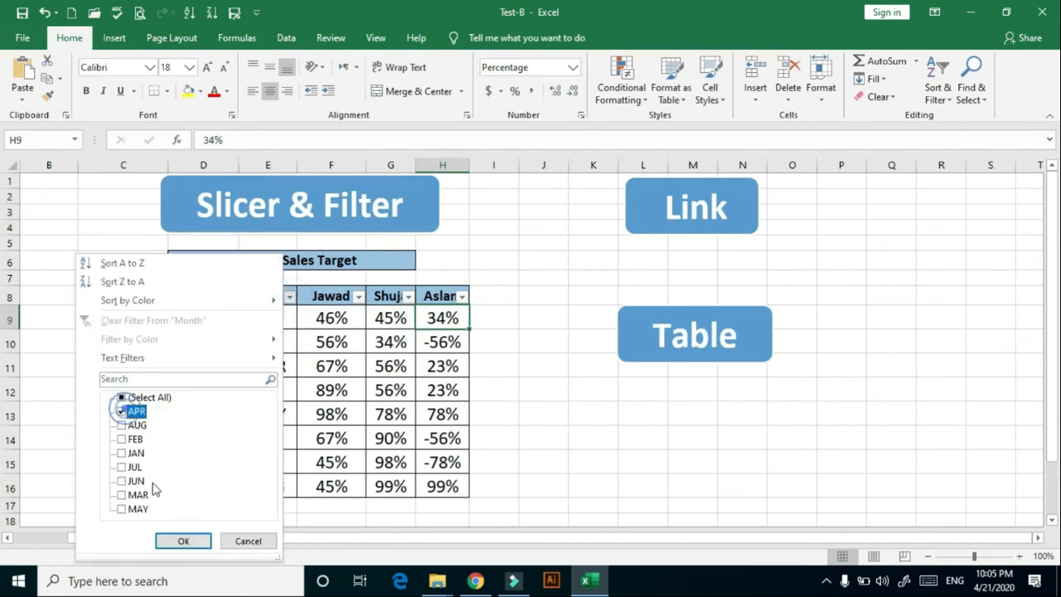
pyautogui.click(179, 541)
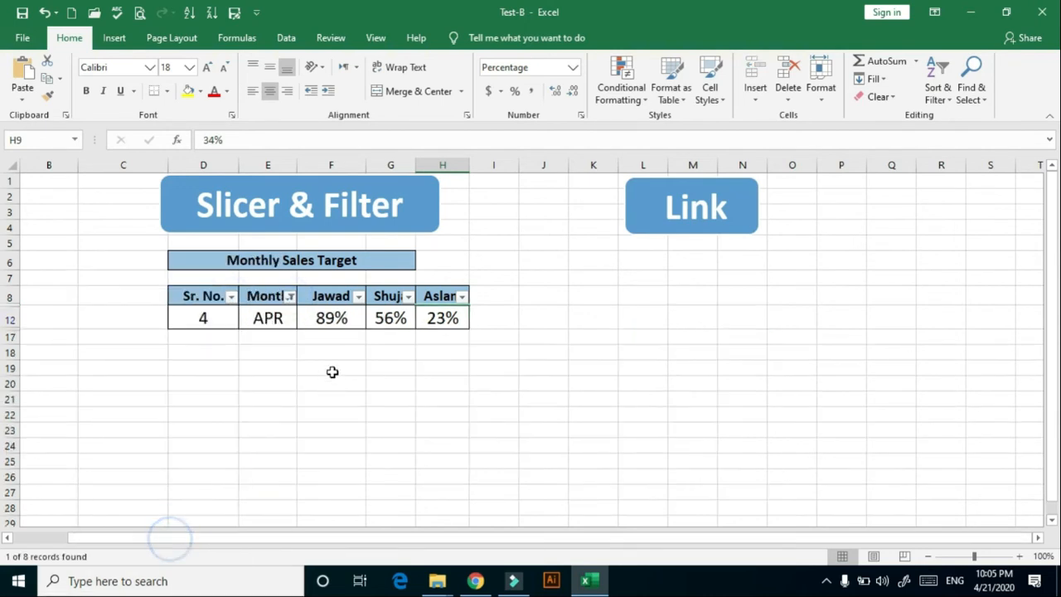
pyautogui.click(290, 297)
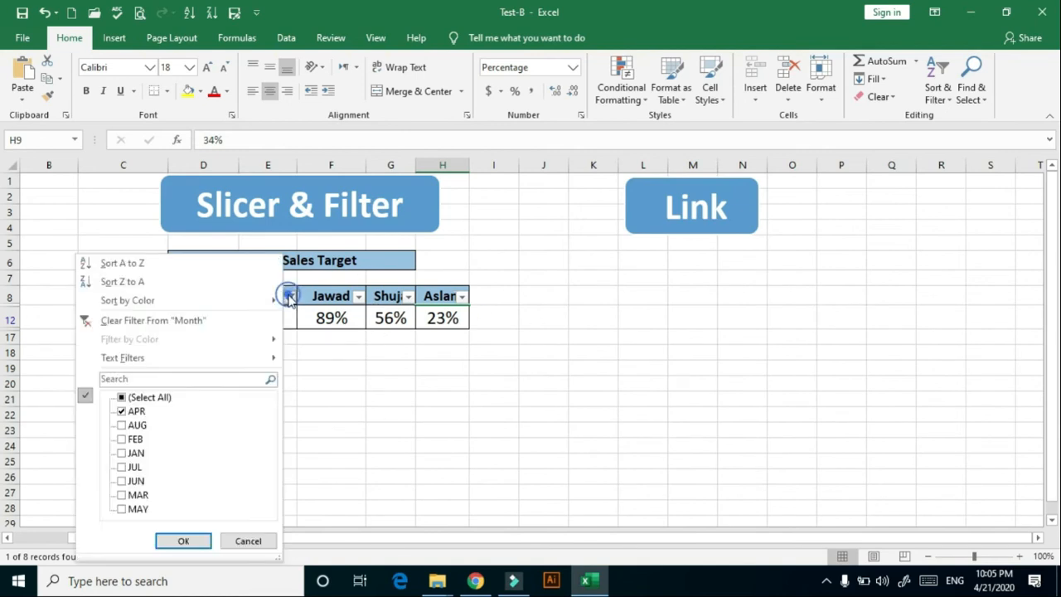
pyautogui.click(142, 397)
pyautogui.click(174, 540)
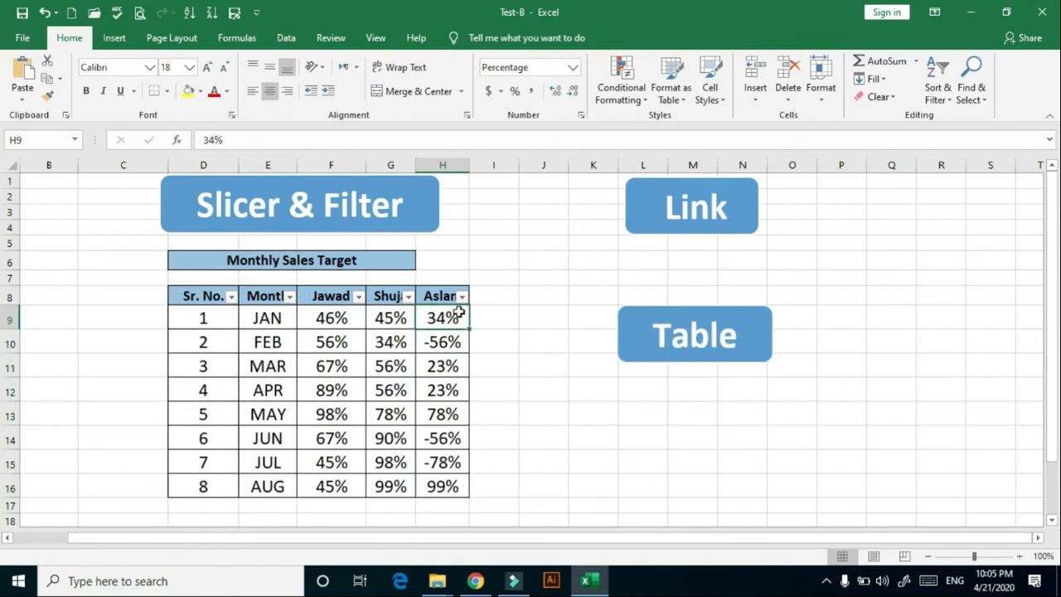
# Step: Follow the Table shape's link to its worksheet and return to the Slicer & Filter worksheet
pyautogui.click(114, 38)
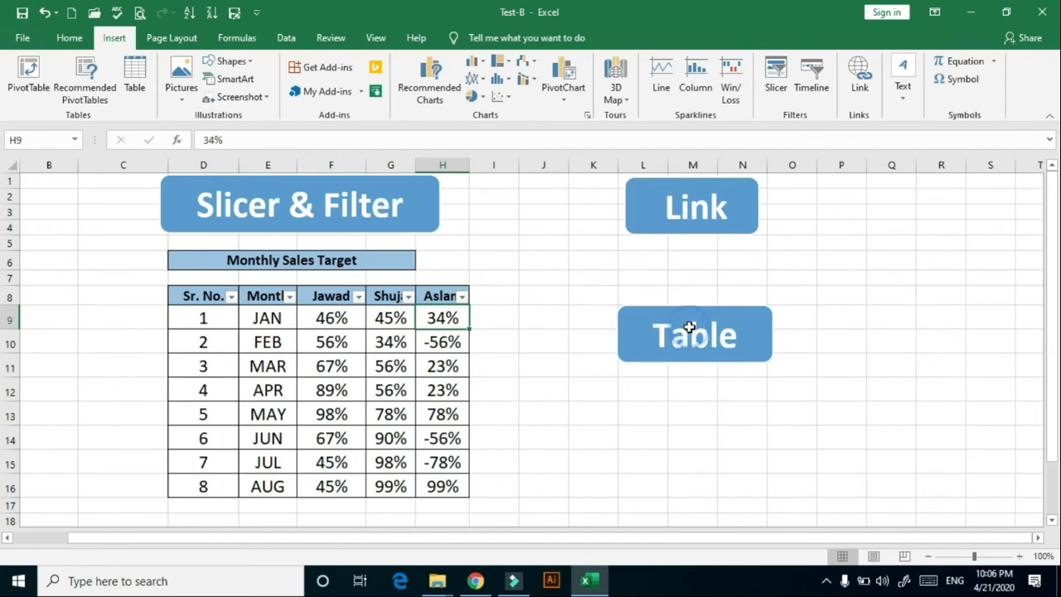
pyautogui.click(691, 334)
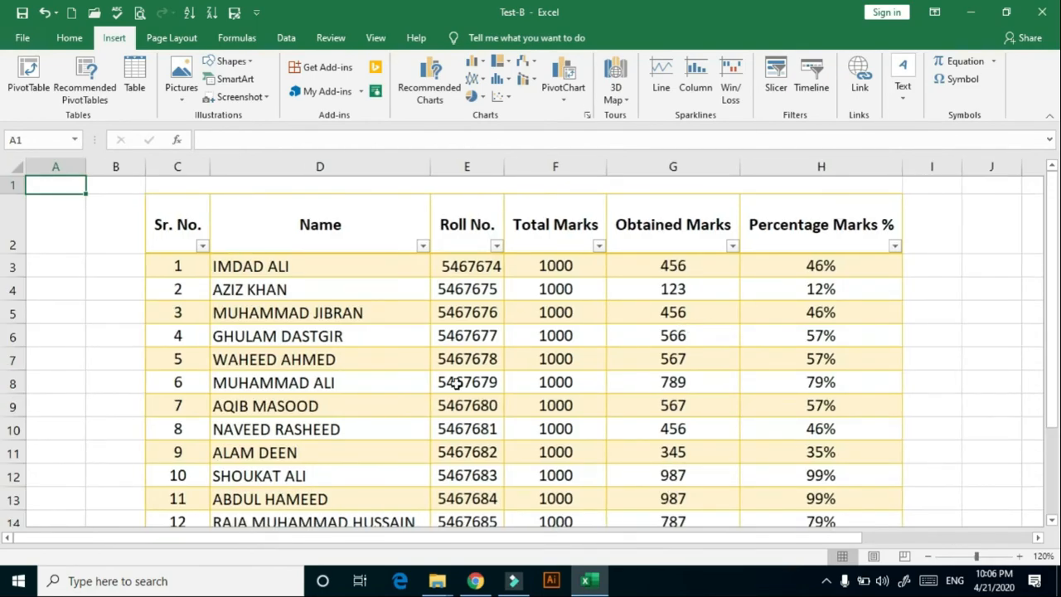
pyautogui.hotkey('ctrl', 'pagedown')
pyautogui.hotkey('ctrl', 'pagedown')
pyautogui.hotkey('ctrl', 'pagedown')
pyautogui.hotkey('ctrl', 'pagedown')
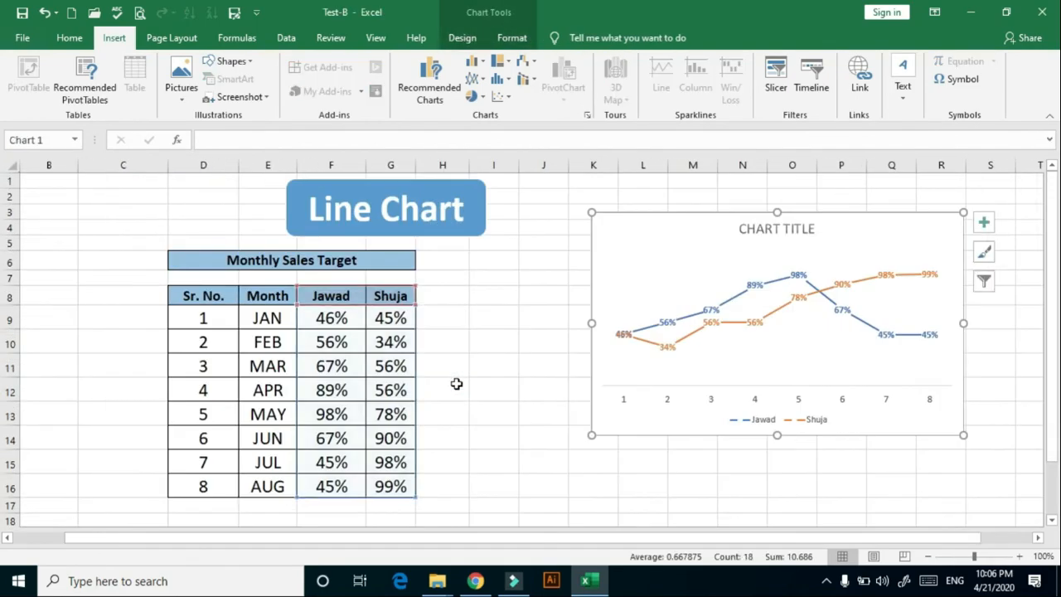
pyautogui.hotkey('ctrl', 'pagedown')
pyautogui.hotkey('ctrl', 'pagedown')
pyautogui.hotkey('ctrl', 'pagedown')
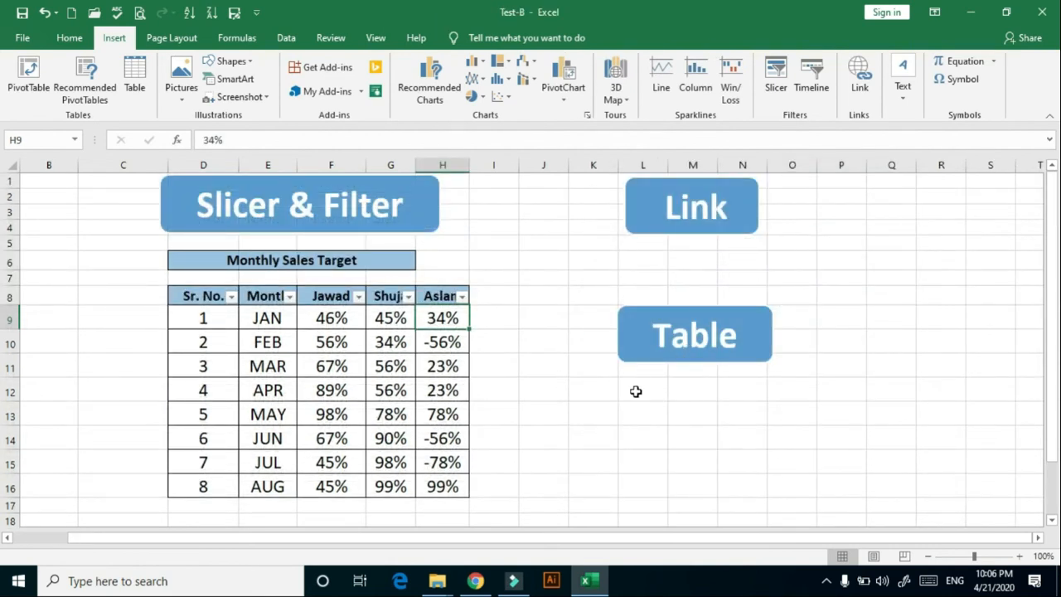
pyautogui.click(662, 308)
pyautogui.rightClick(730, 296)
pyautogui.press('Escape')
pyautogui.rightClick(709, 313)
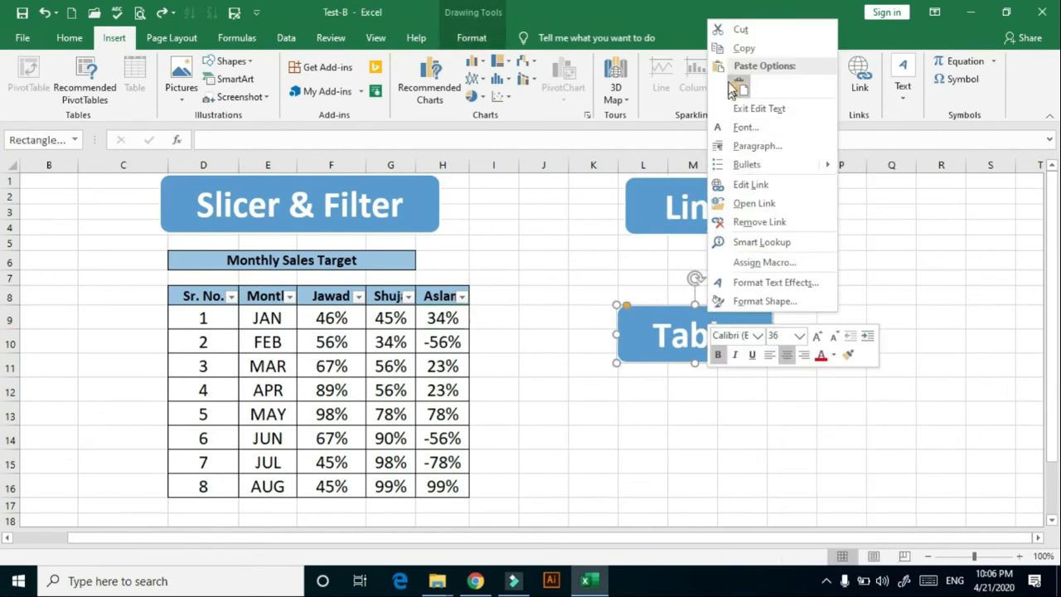
pyautogui.click(678, 411)
pyautogui.rightClick(678, 412)
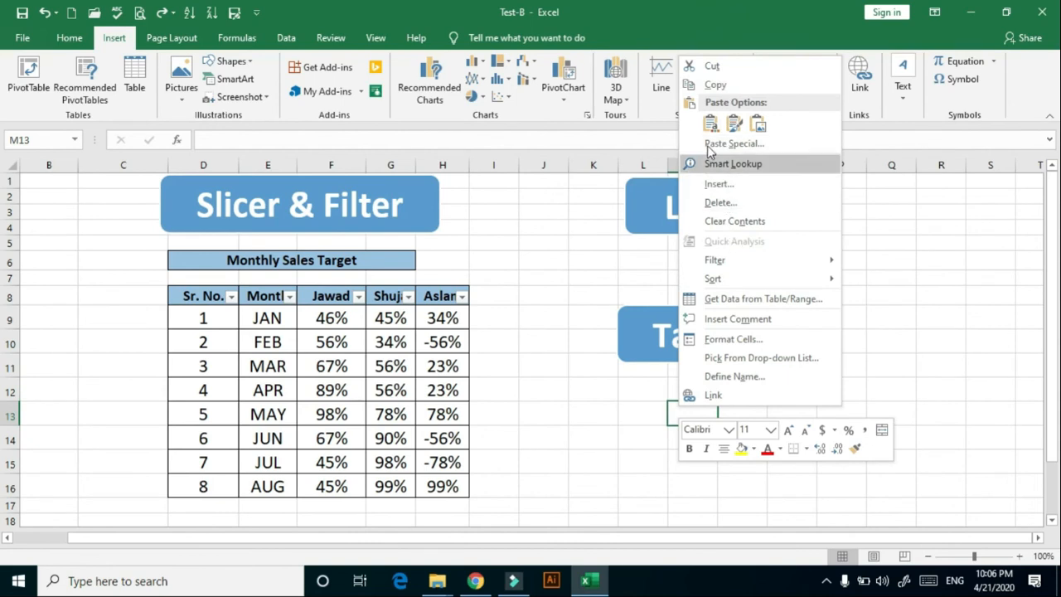
pyautogui.click(757, 123)
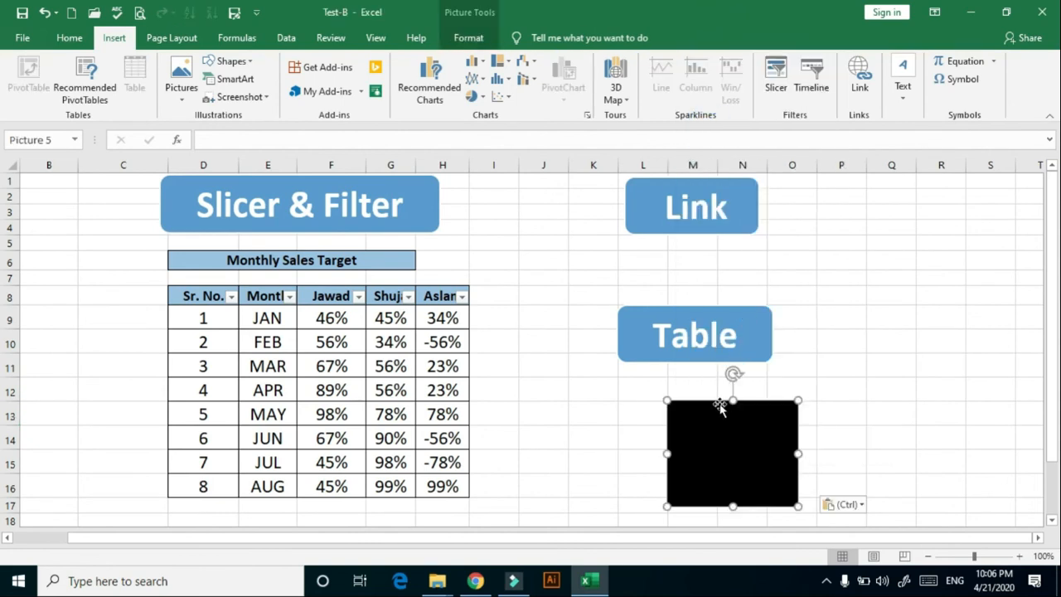
pyautogui.press('Delete')
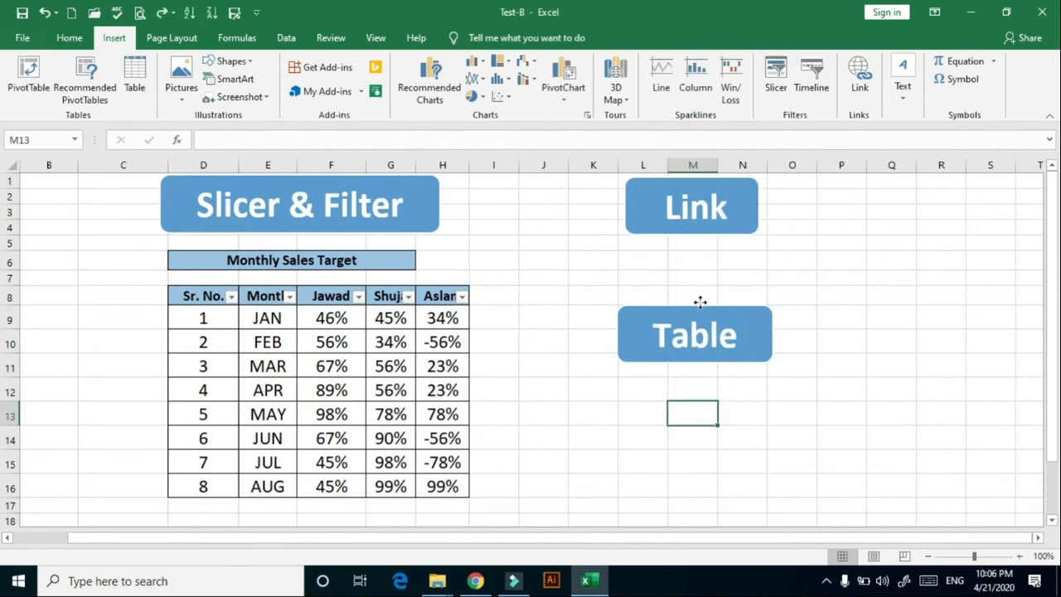
# Step: Copy the linked Table shape and paste the duplicate just below the original, starting at cell L13
pyautogui.rightClick(700, 307)
pyautogui.click(737, 241)
pyautogui.click(649, 419)
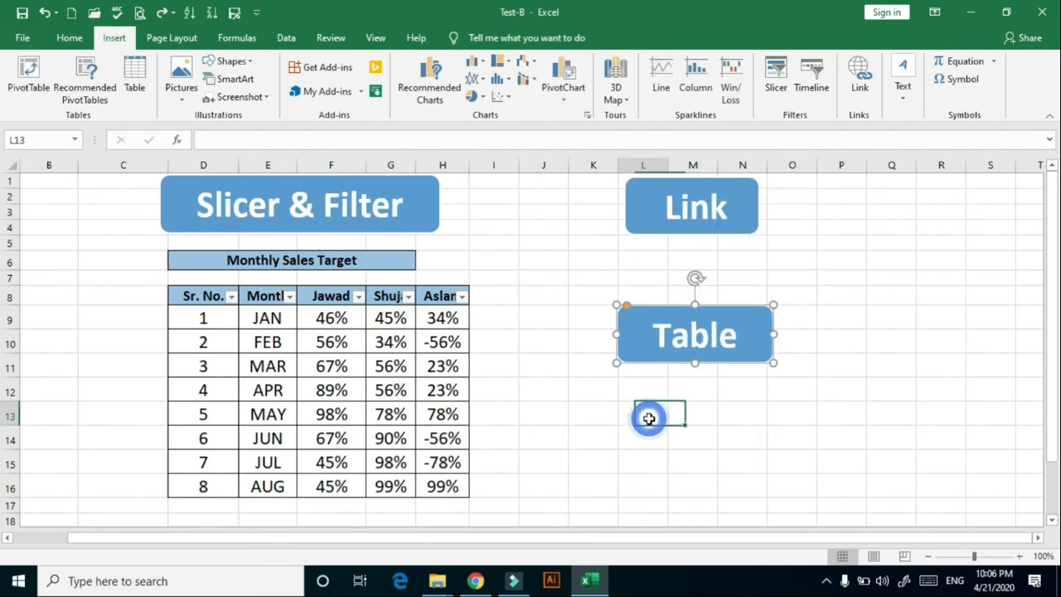
pyautogui.hotkey('ctrl', 'v')
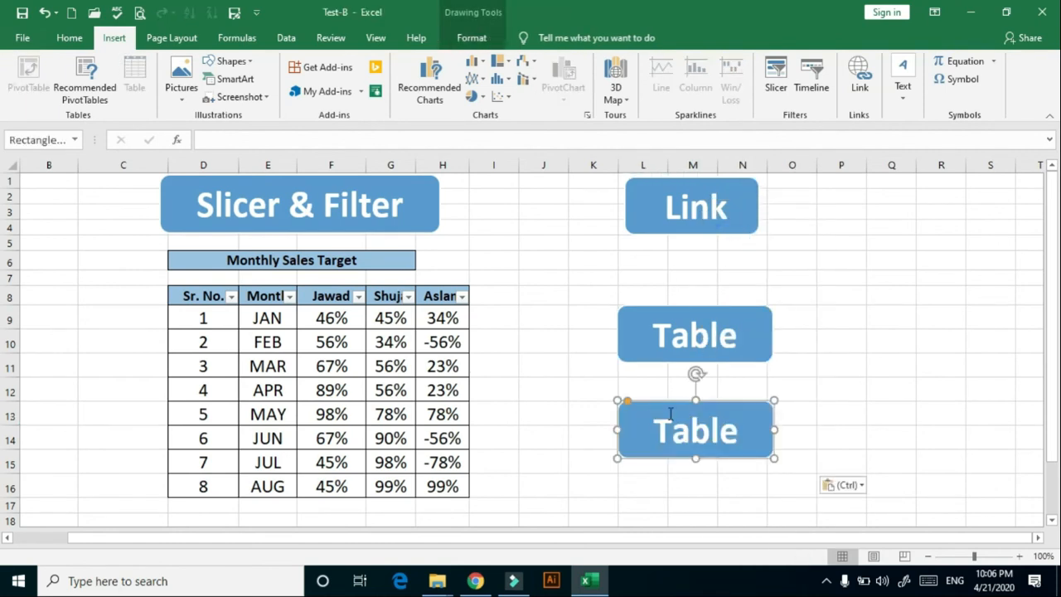
# Step: Replace the text of the duplicated Table shape with PIE Chart at 24 pt
pyautogui.doubleClick(718, 426)
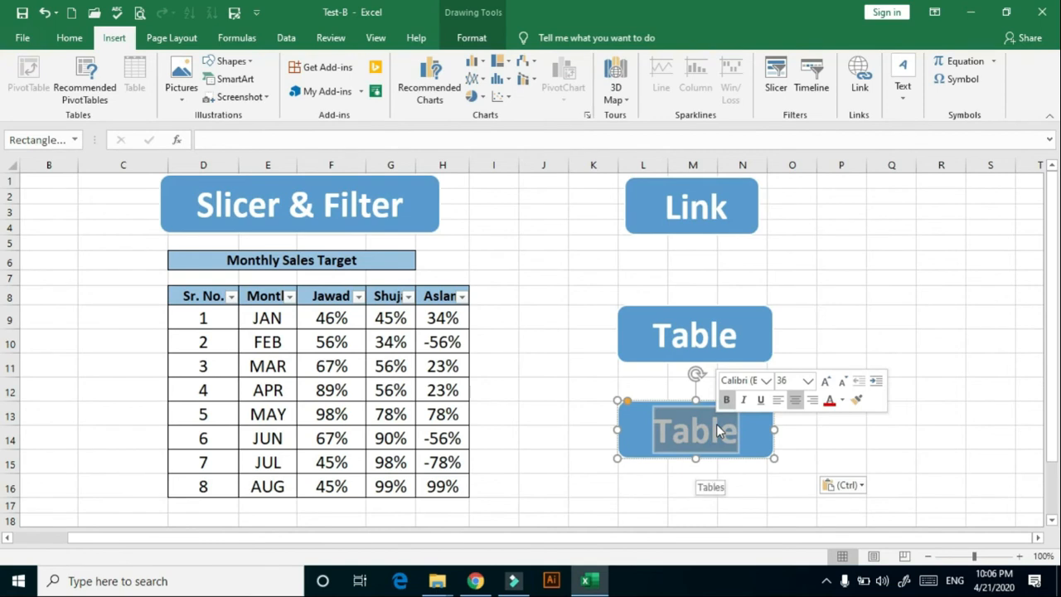
pyautogui.press('BackSpace')
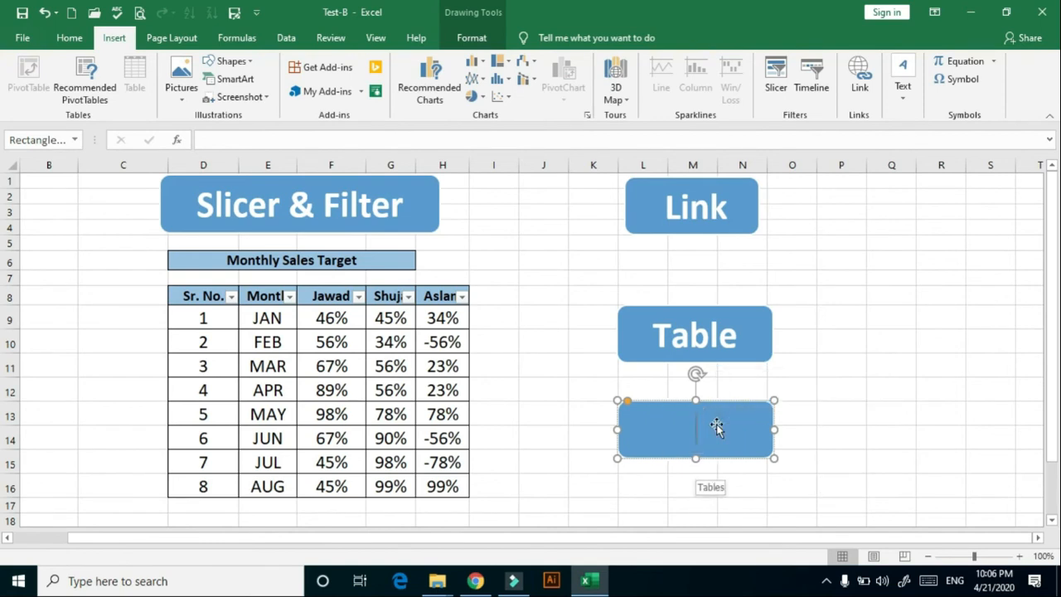
pyautogui.write('PIE Chart')
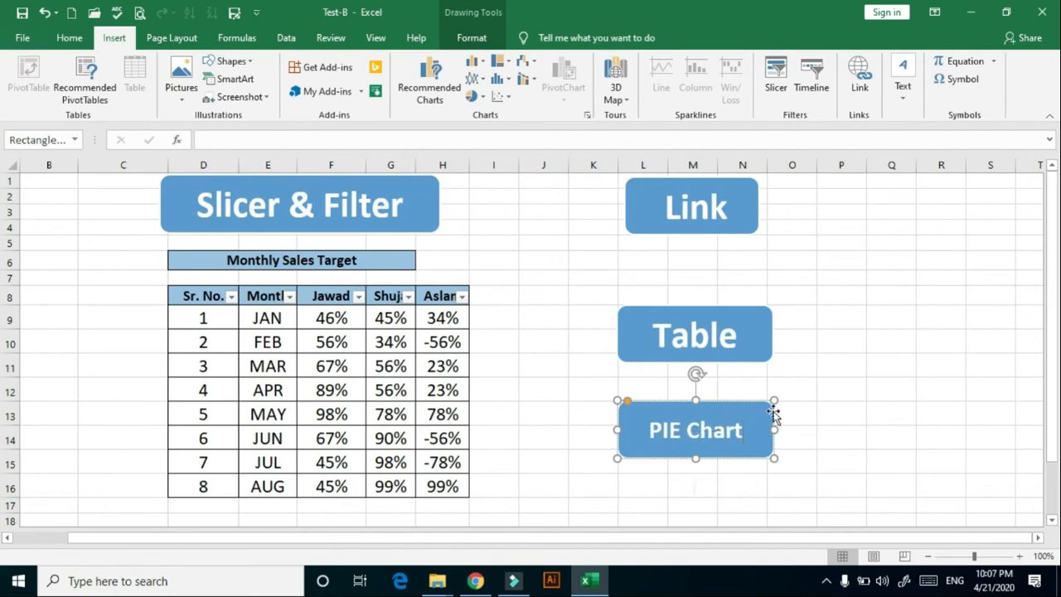
pyautogui.click(821, 406)
pyautogui.click(702, 423)
pyautogui.rightClick(702, 424)
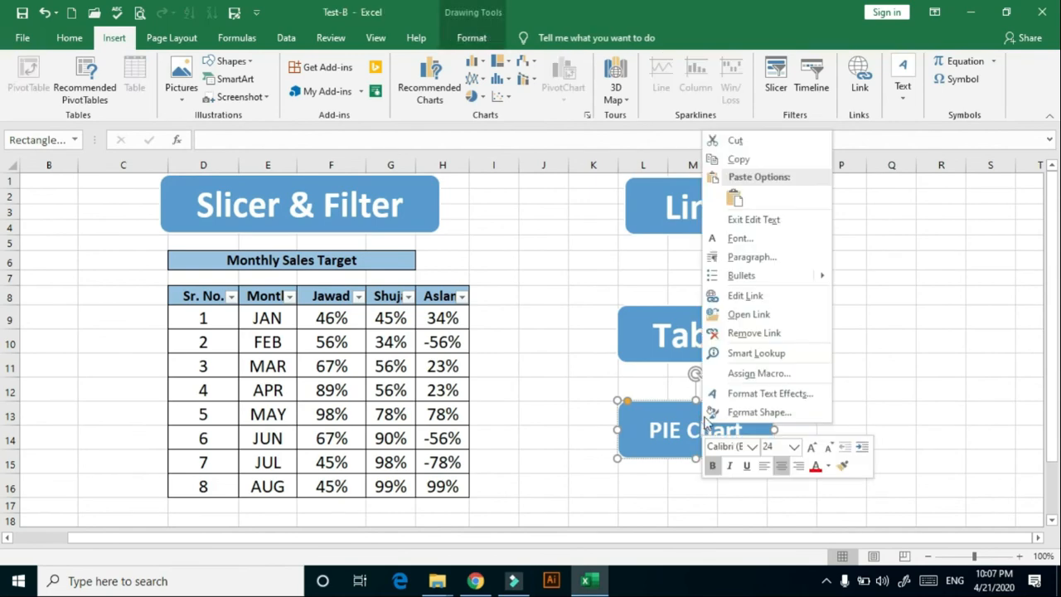
pyautogui.click(859, 79)
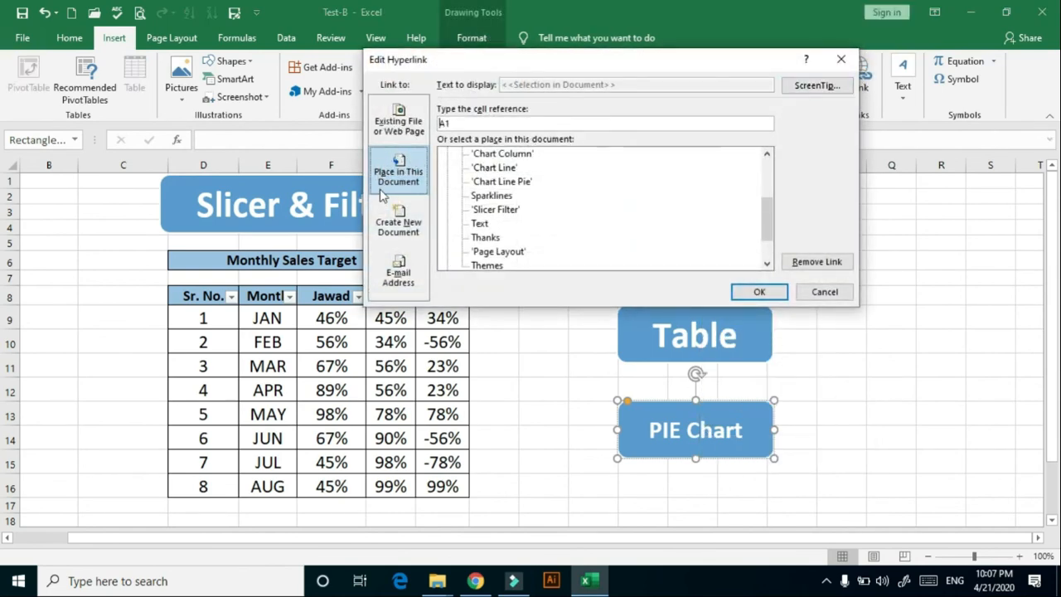
pyautogui.click(840, 58)
pyautogui.rightClick(695, 429)
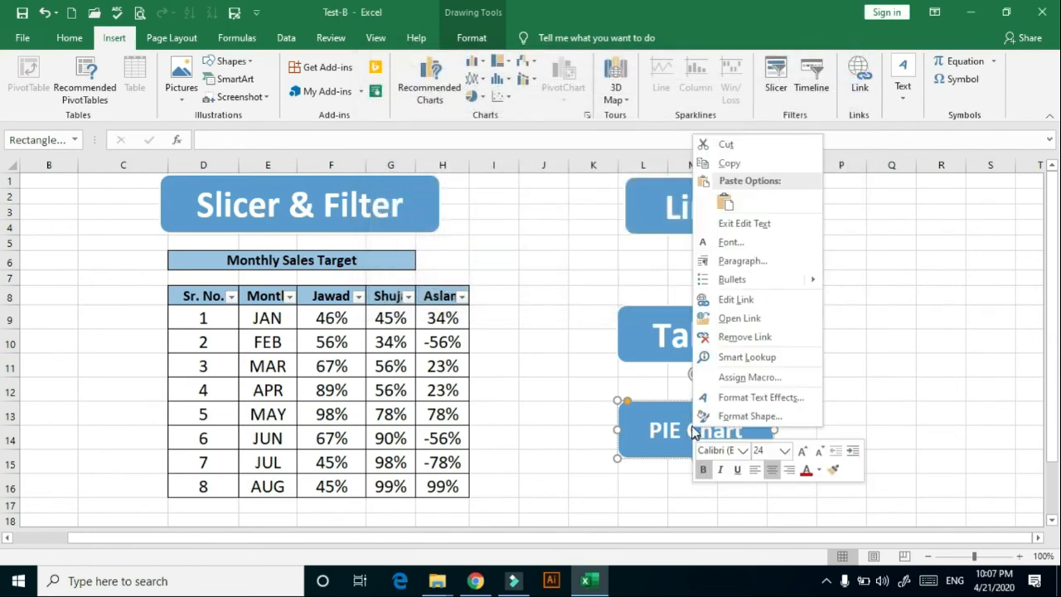
pyautogui.click(884, 210)
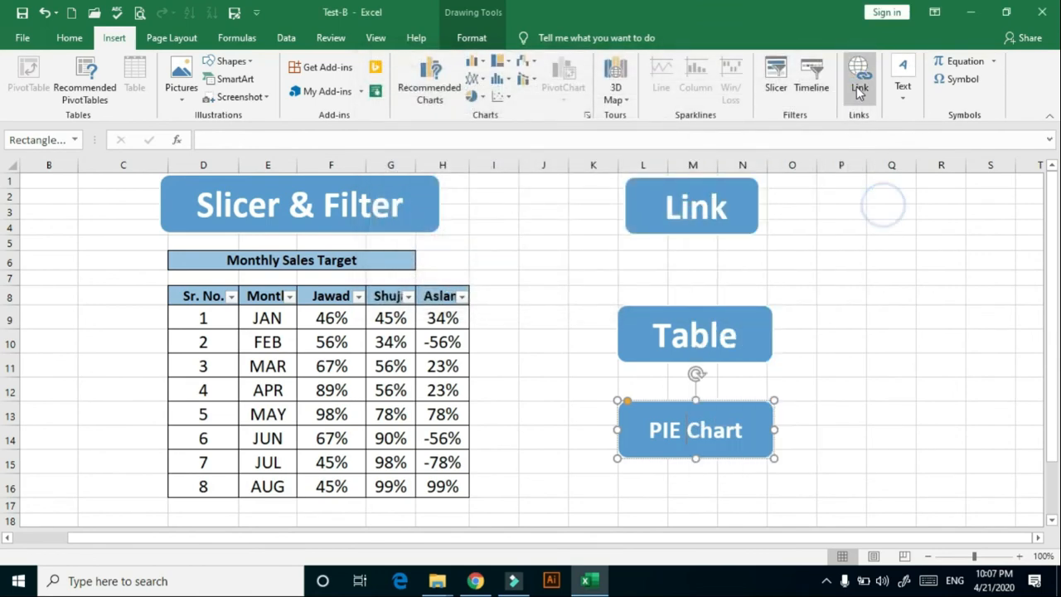
# Step: Change the PIE Chart shape's link to cell A1 of the 'Chart Line Pie' worksheet and test it
pyautogui.click(860, 87)
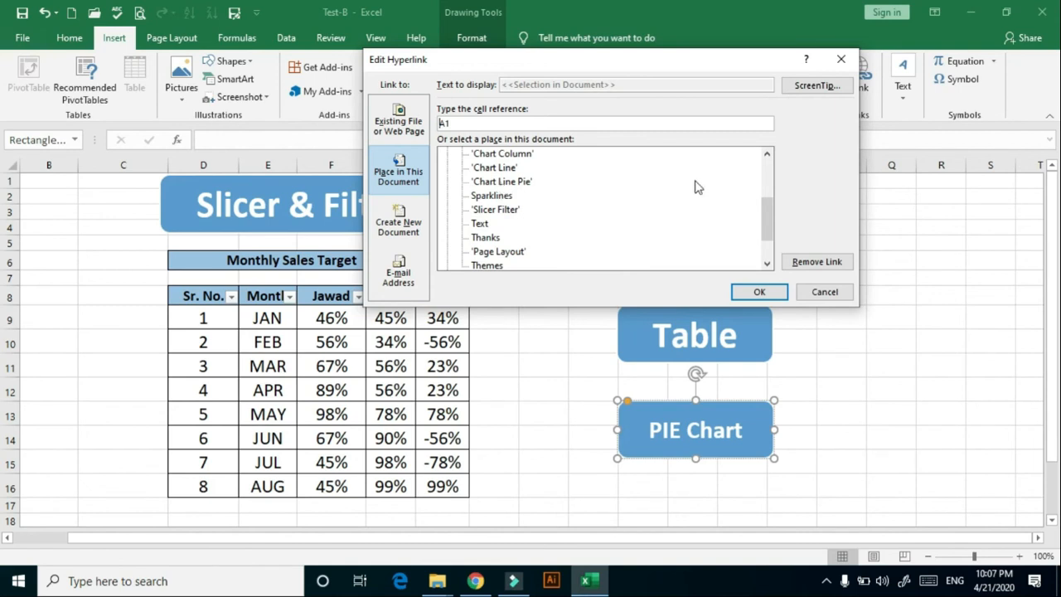
pyautogui.click(768, 216)
pyautogui.moveTo(769, 216)
pyautogui.mouseDown()
pyautogui.moveTo(768, 245)
pyautogui.moveTo(763, 208)
pyautogui.mouseUp()
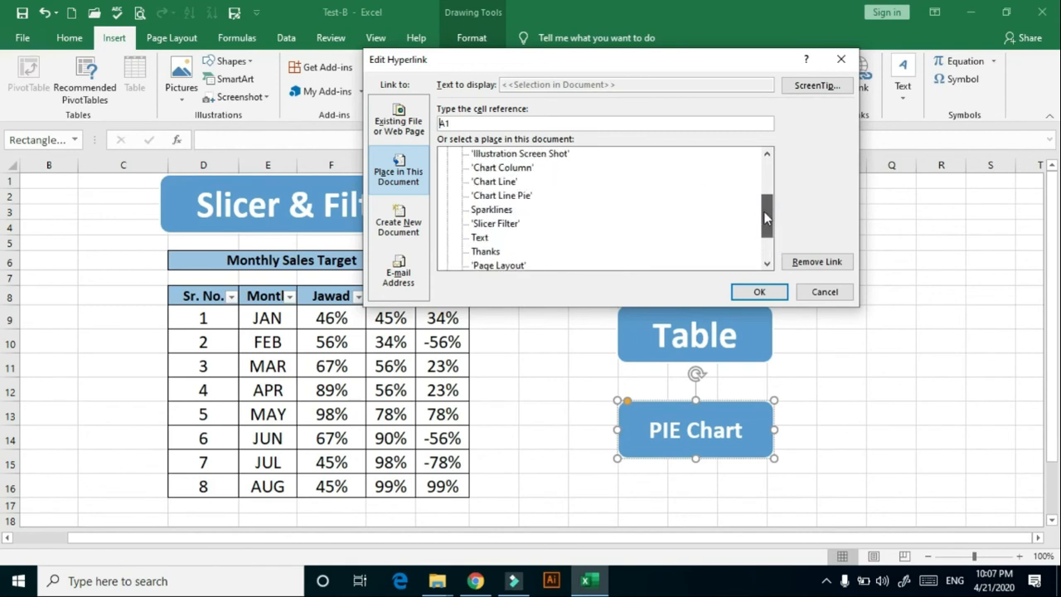
pyautogui.click(495, 196)
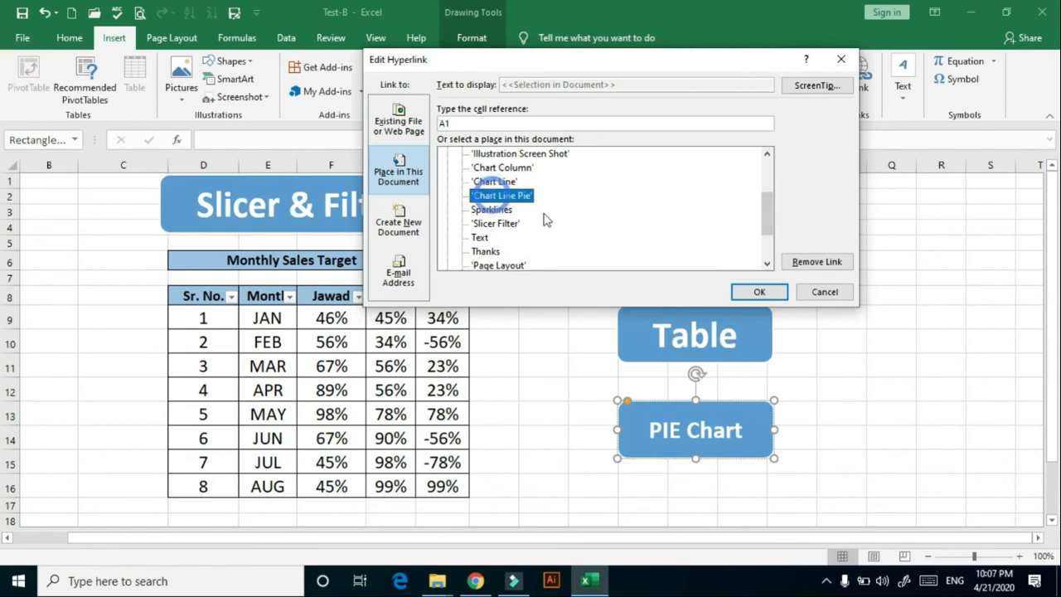
pyautogui.click(773, 295)
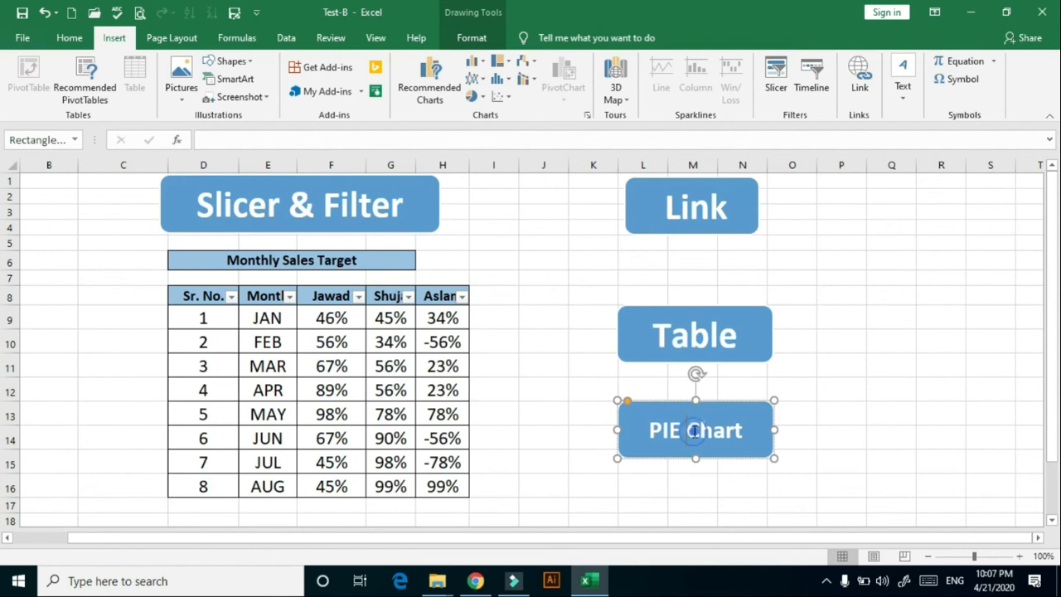
pyautogui.click(759, 386)
pyautogui.click(753, 410)
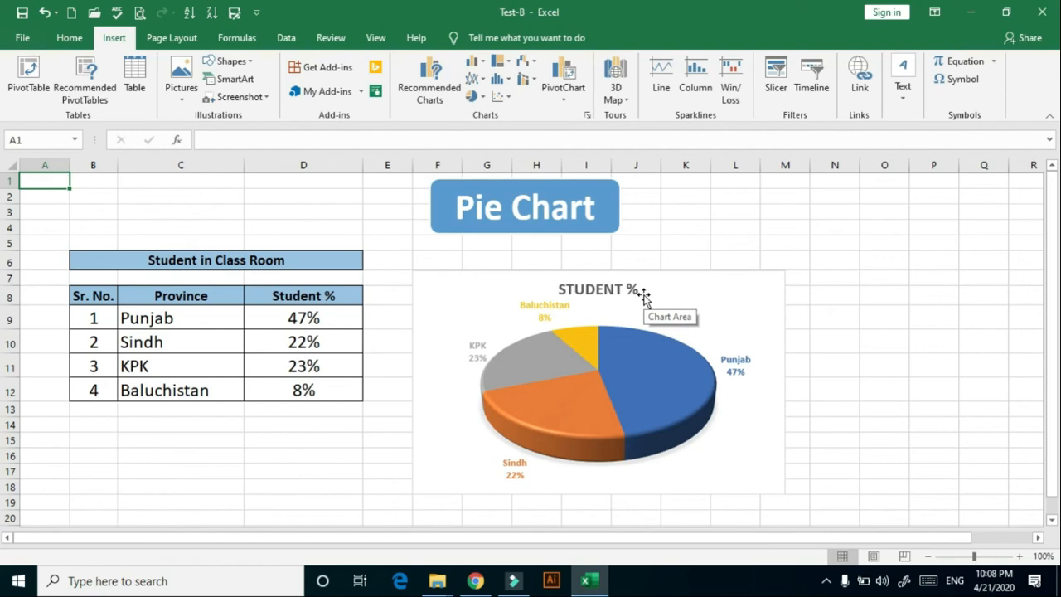
# Step: On the Text worksheet, draw a text box across about A6:D10 below the Text Box heading and enter Excel Trick
pyautogui.hotkey('ctrl', 'pagedown')
pyautogui.hotkey('ctrl', 'pagedown')
pyautogui.hotkey('ctrl', 'pagedown')
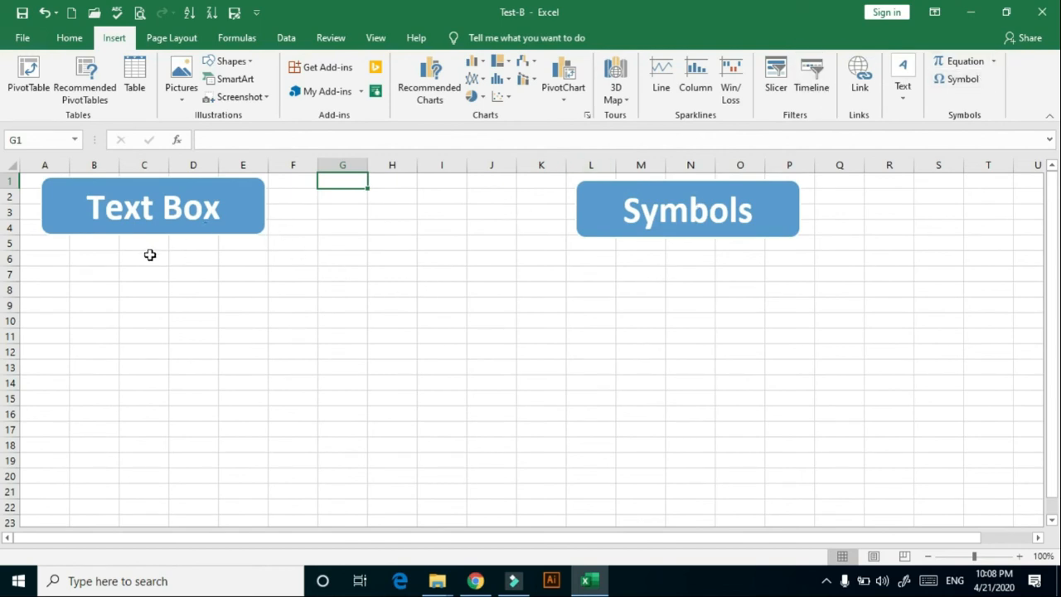
pyautogui.click(908, 98)
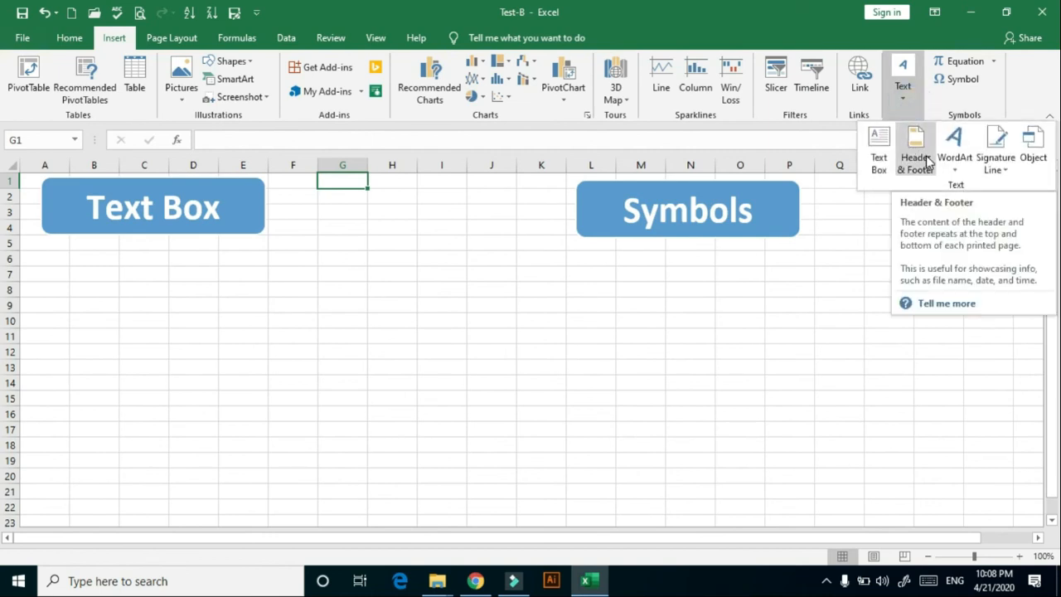
pyautogui.click(879, 149)
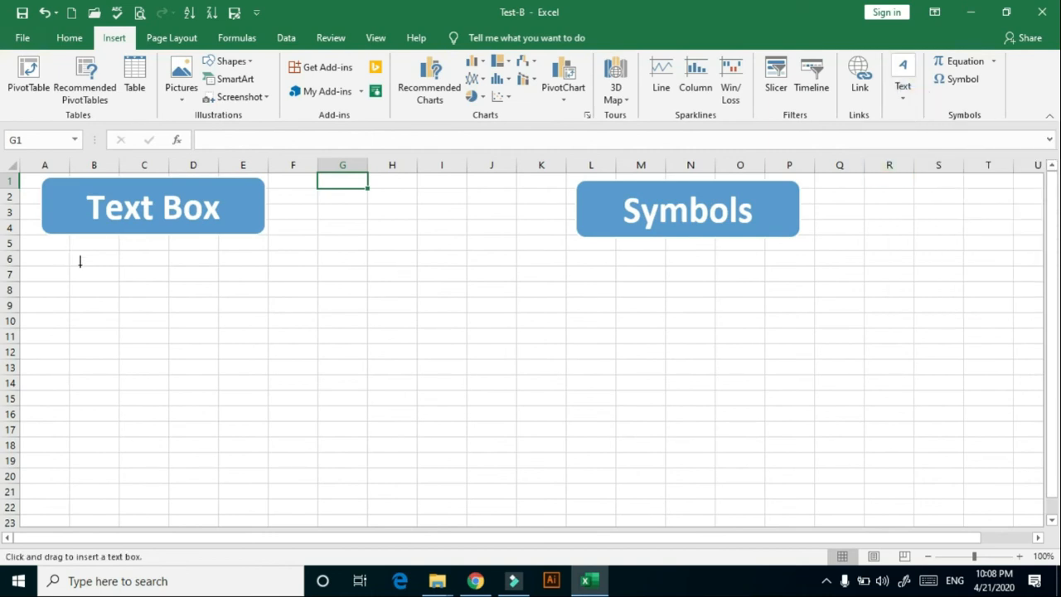
pyautogui.moveTo(60, 262)
pyautogui.mouseDown()
pyautogui.moveTo(78, 287)
pyautogui.moveTo(190, 310)
pyautogui.moveTo(195, 325)
pyautogui.mouseUp()
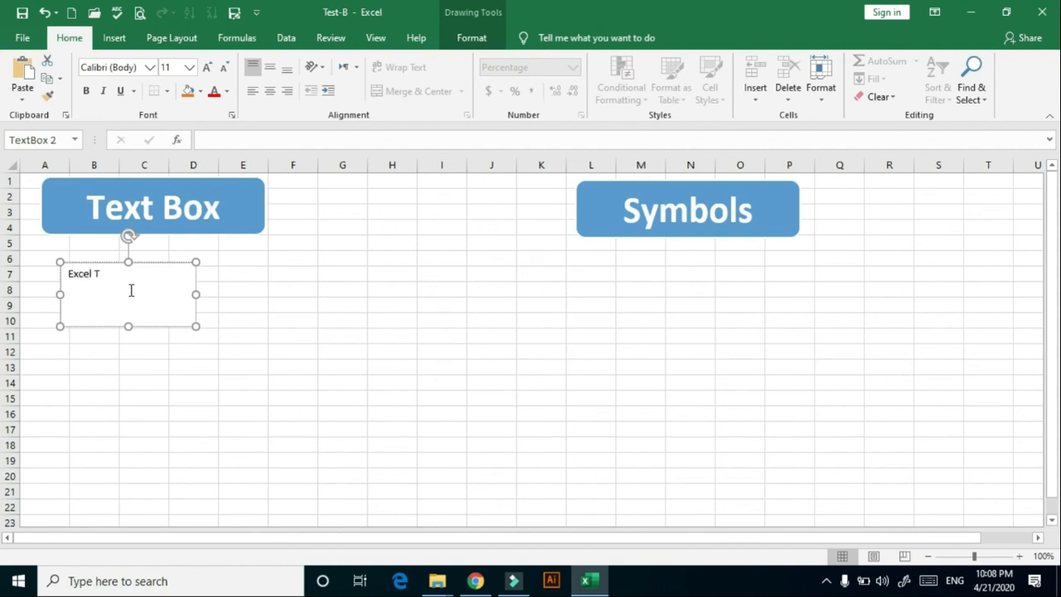
pyautogui.write('Excel Trick')
# Step: Fill the Excel Trick text box with orange and centre its text horizontally and vertically
pyautogui.moveTo(122, 276); pyautogui.dragTo(70, 273)
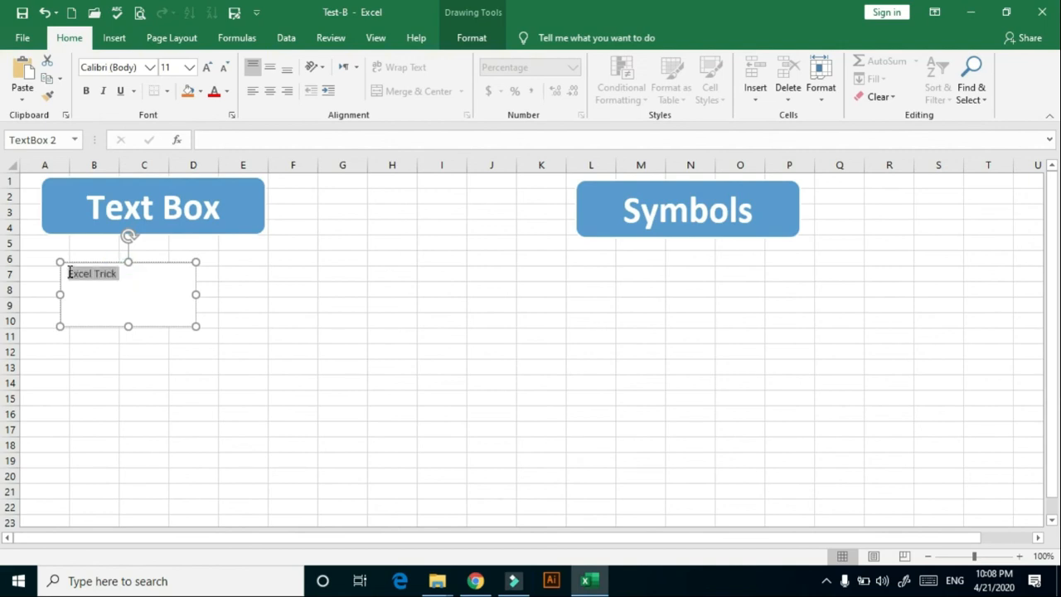
pyautogui.click(189, 91)
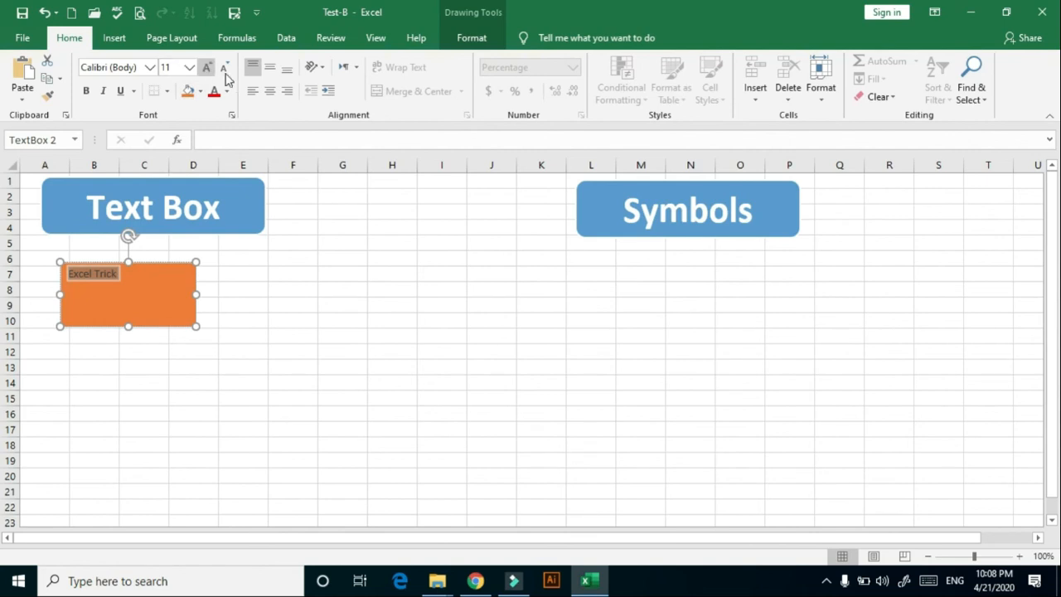
pyautogui.click(270, 91)
pyautogui.click(269, 66)
# Step: Increase the font size of the Excel Trick text to 18 pt
pyautogui.click(208, 68)
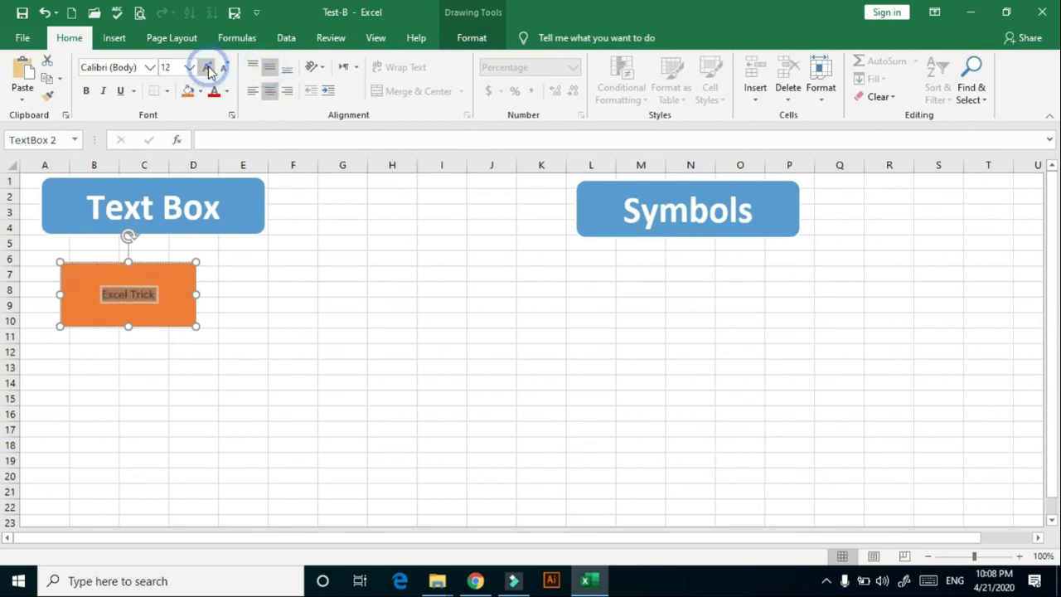
pyautogui.click(208, 67)
pyautogui.click(208, 68)
pyautogui.click(208, 68)
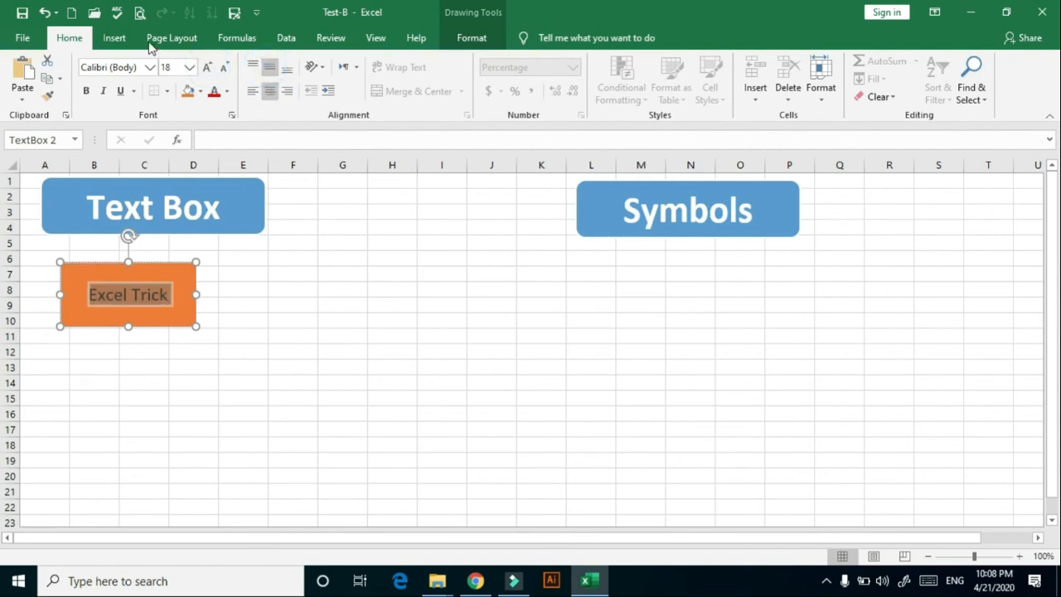
# Step: Insert Excel Trick as WordArt in the light orange, orange-outlined style and place it below the orange text box, across about A11:F16
pyautogui.click(114, 39)
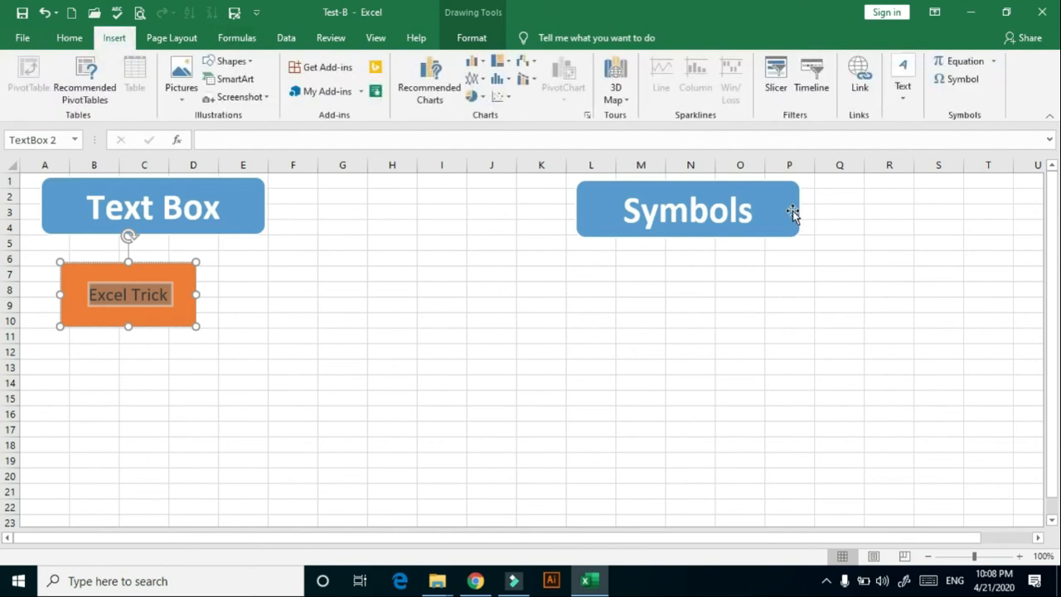
pyautogui.click(903, 93)
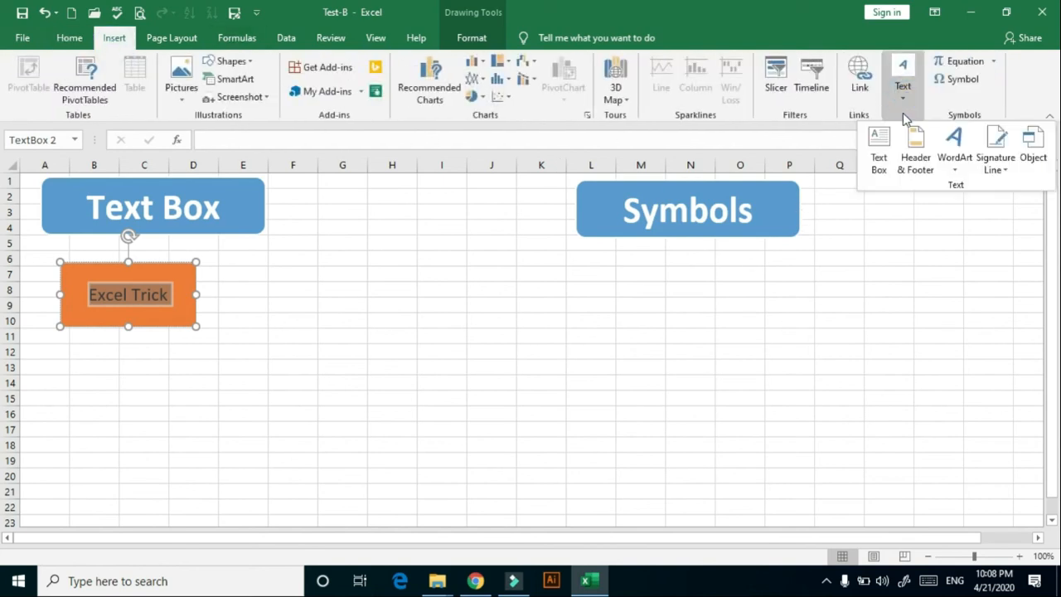
pyautogui.click(957, 158)
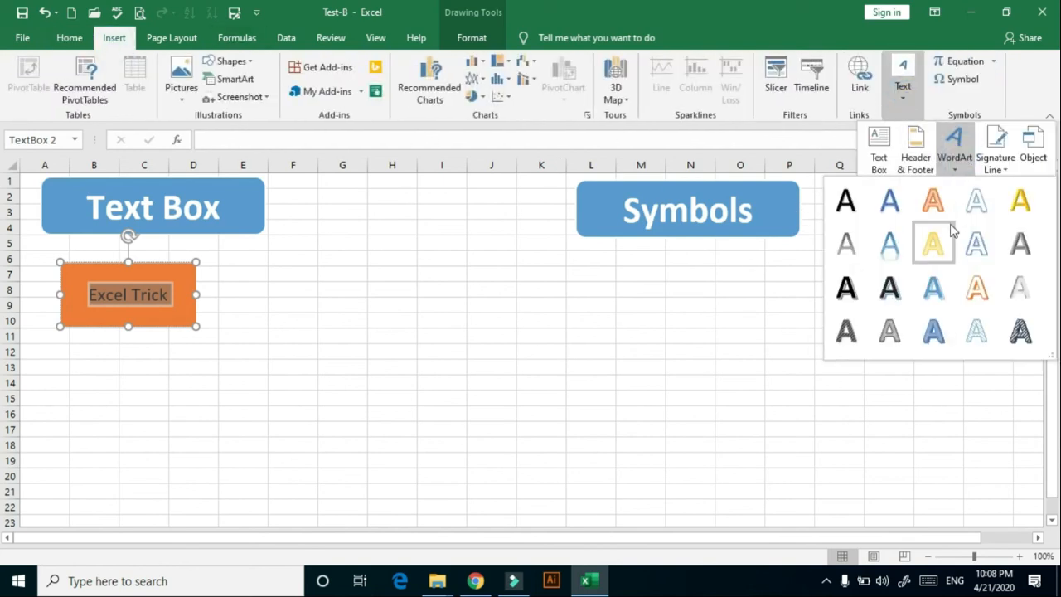
pyautogui.click(934, 201)
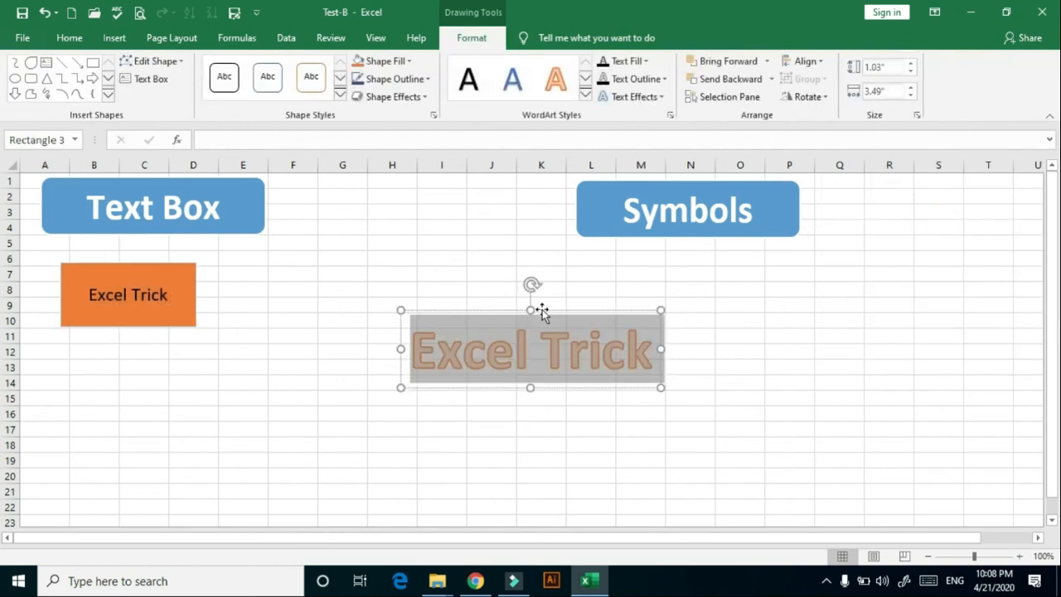
pyautogui.moveTo(540, 310); pyautogui.dragTo(120, 352)
pyautogui.moveTo(53, 354); pyautogui.dragTo(57, 333)
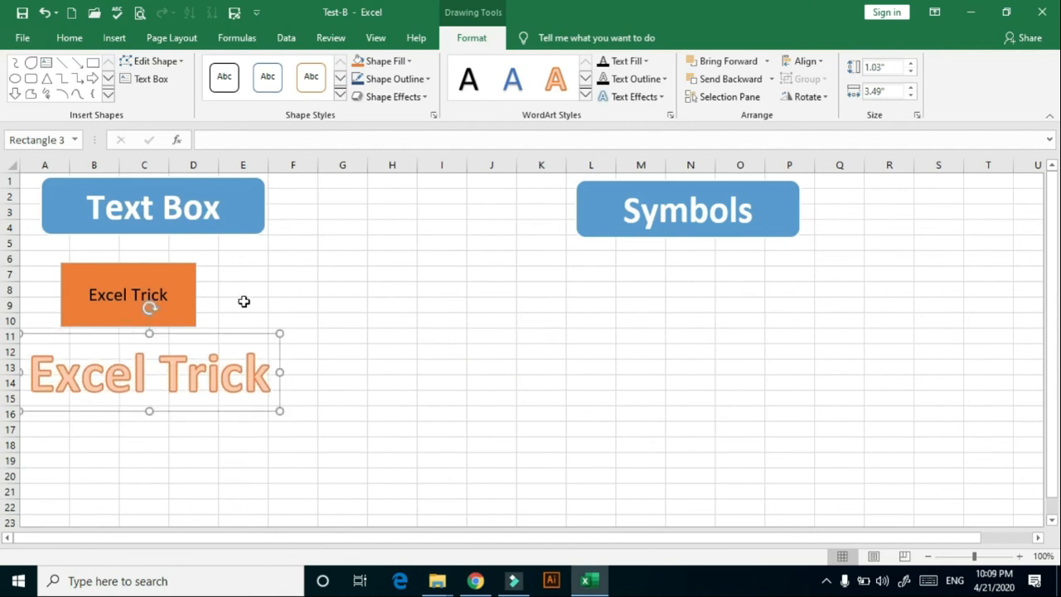
pyautogui.click(232, 289)
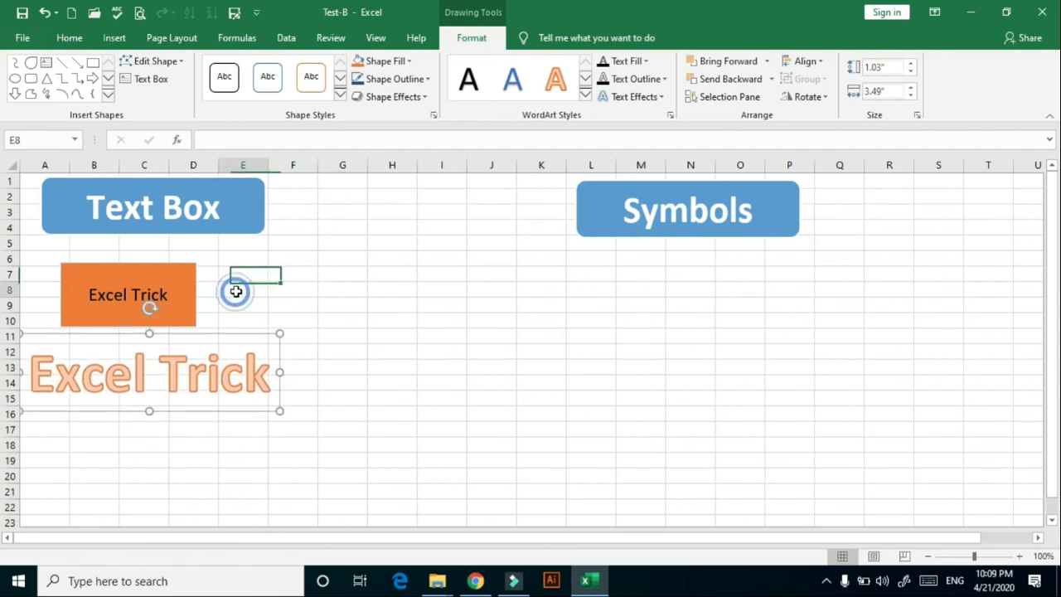
# Step: Shift the Excel Trick WordArt slightly up and to the right, directly beneath the orange text box
pyautogui.click(162, 266)
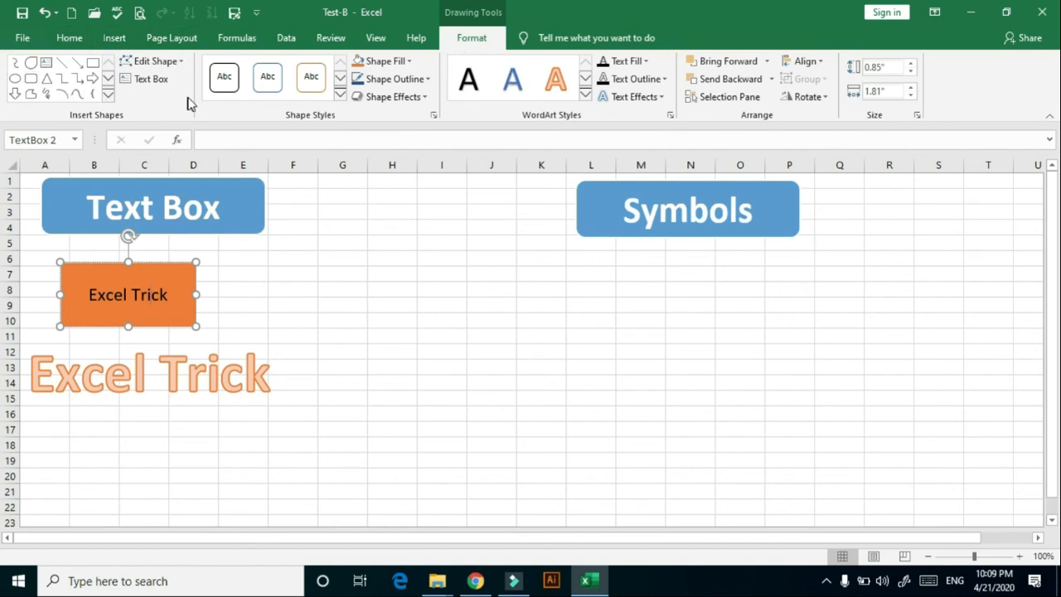
pyautogui.click(175, 358)
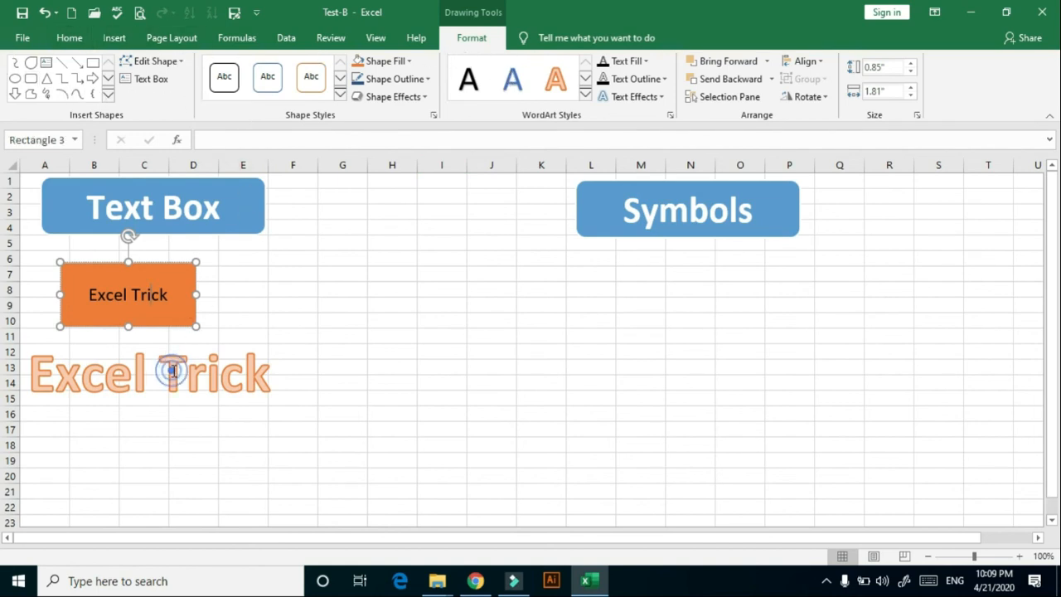
pyautogui.click(188, 334)
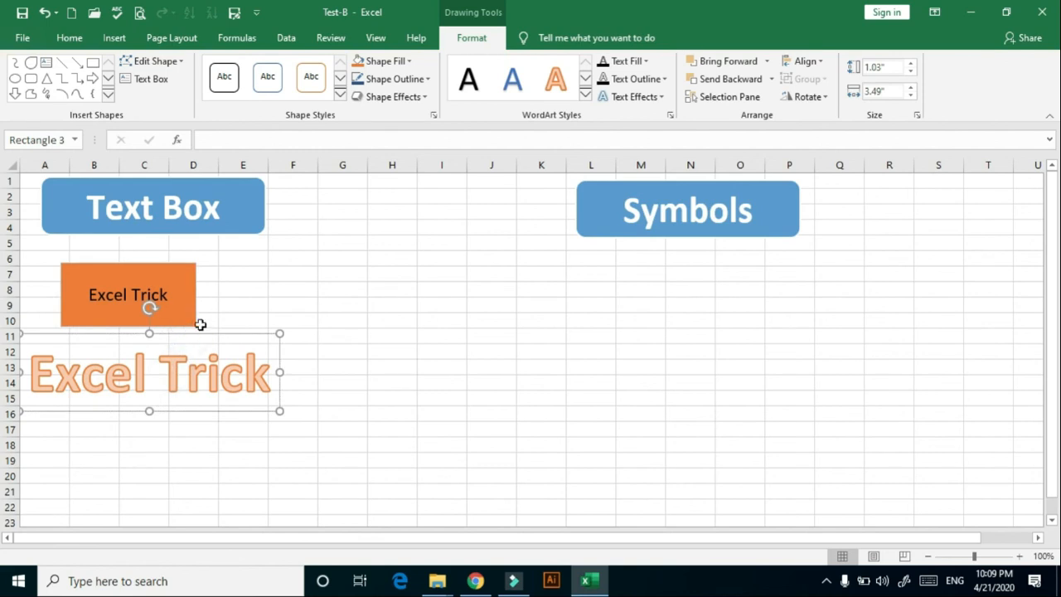
pyautogui.click(113, 37)
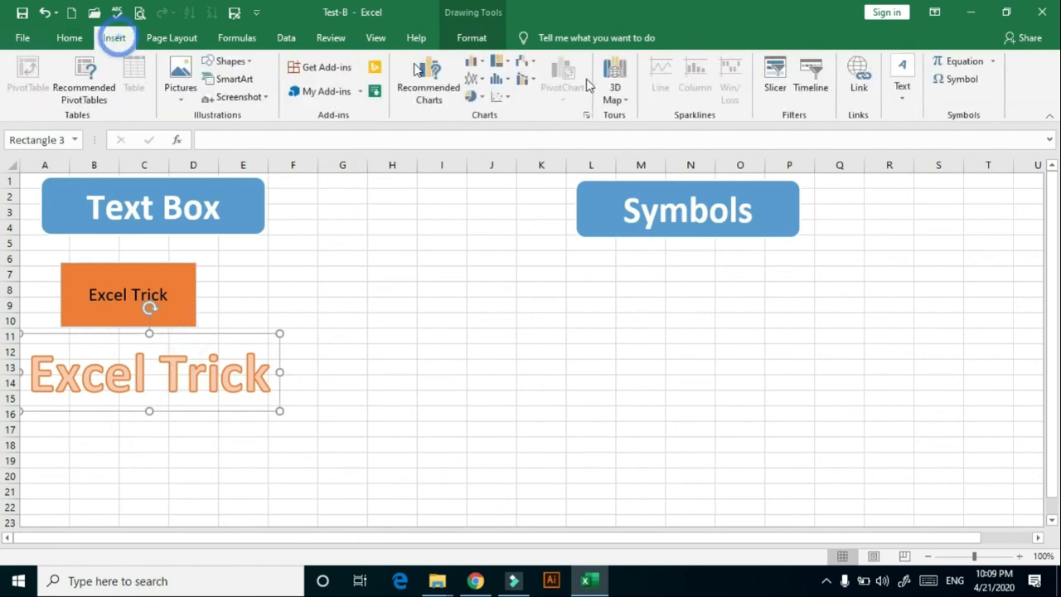
pyautogui.click(907, 95)
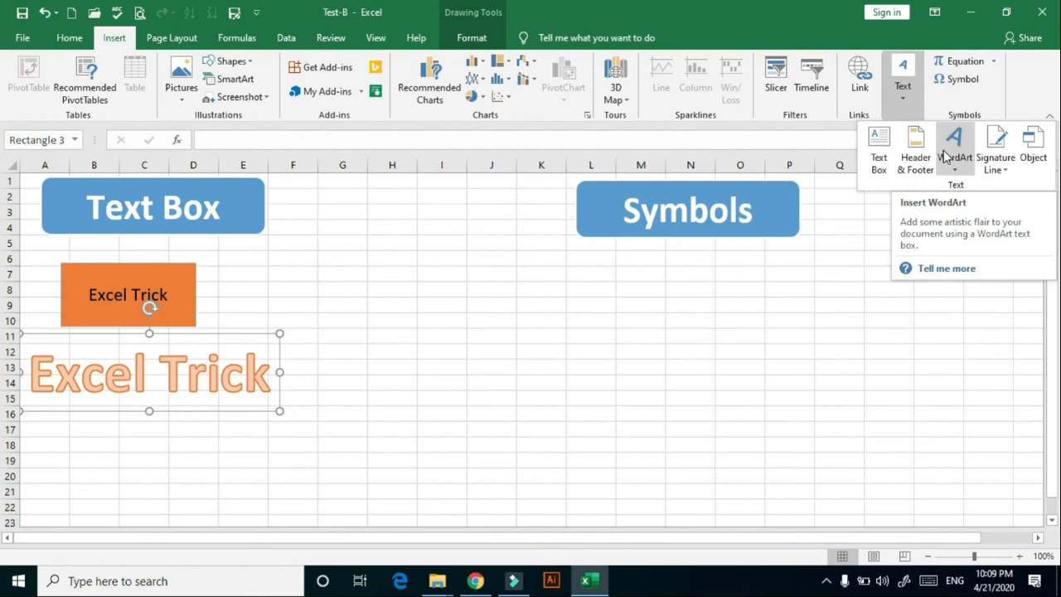
pyautogui.moveTo(267, 333); pyautogui.dragTo(273, 326)
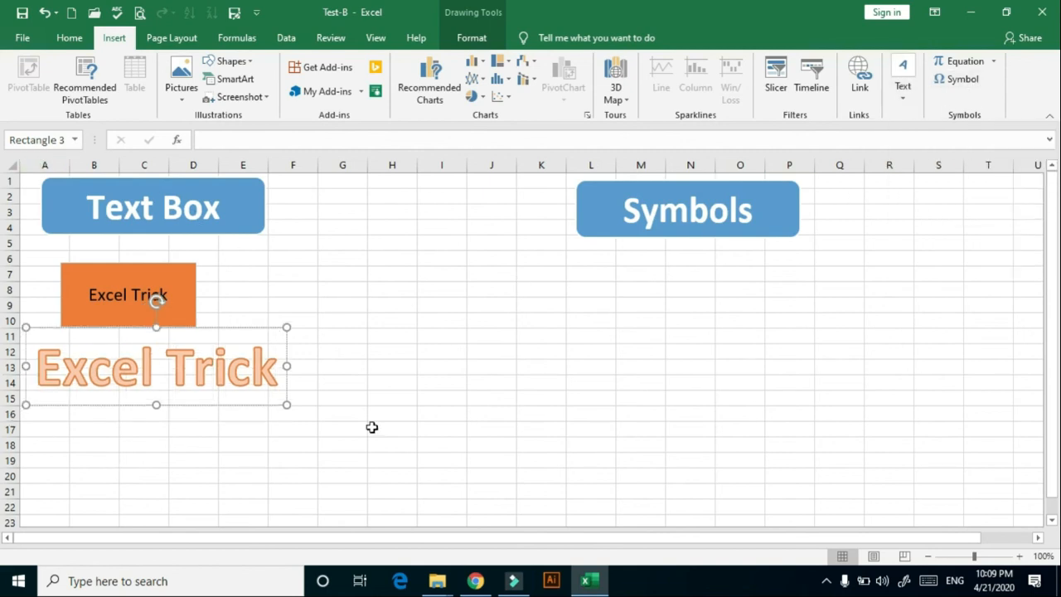
pyautogui.click(966, 80)
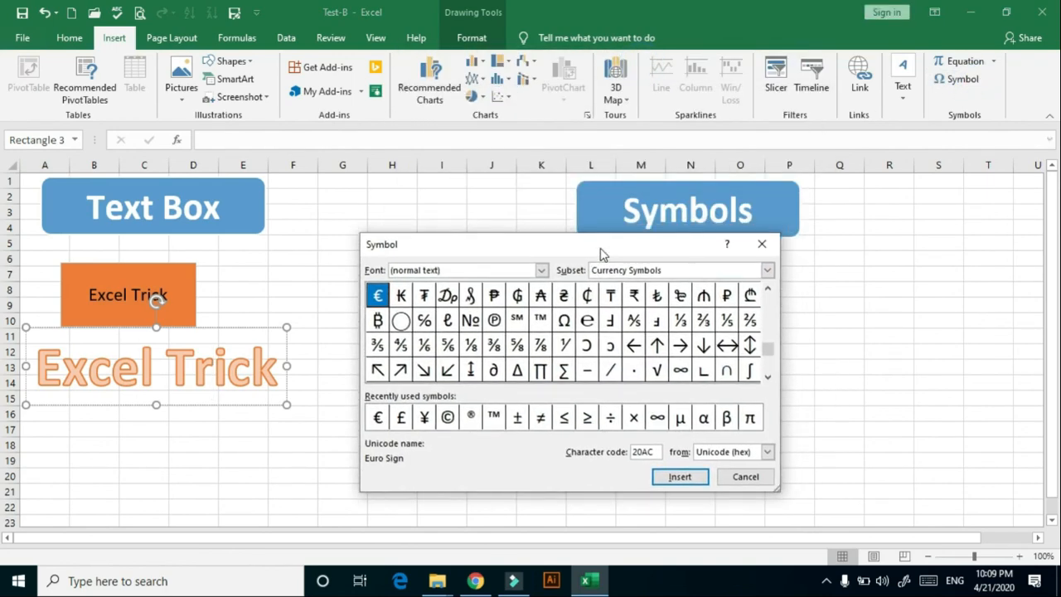
pyautogui.click(564, 320)
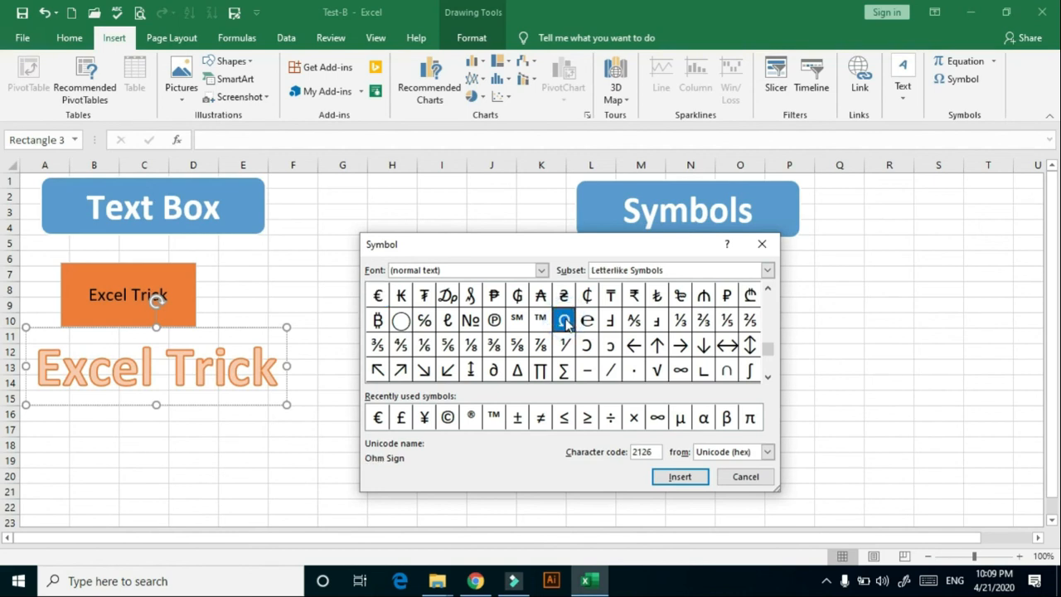
pyautogui.click(670, 480)
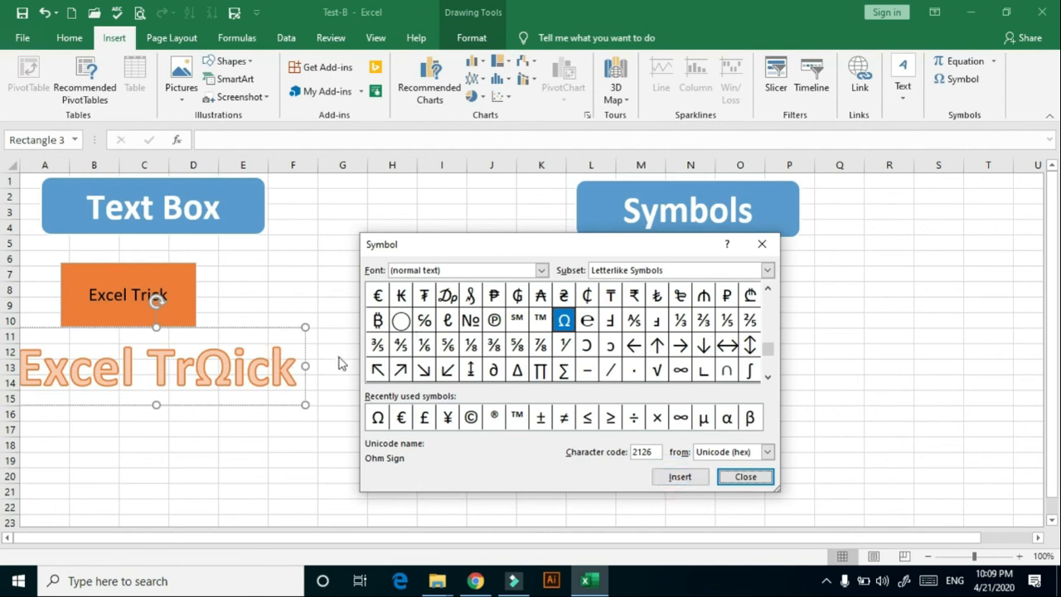
pyautogui.click(761, 243)
pyautogui.press('BackSpace')
# Step: Insert the Ohm sign symbol twice into cell N9 below the Symbols heading
pyautogui.click(761, 304)
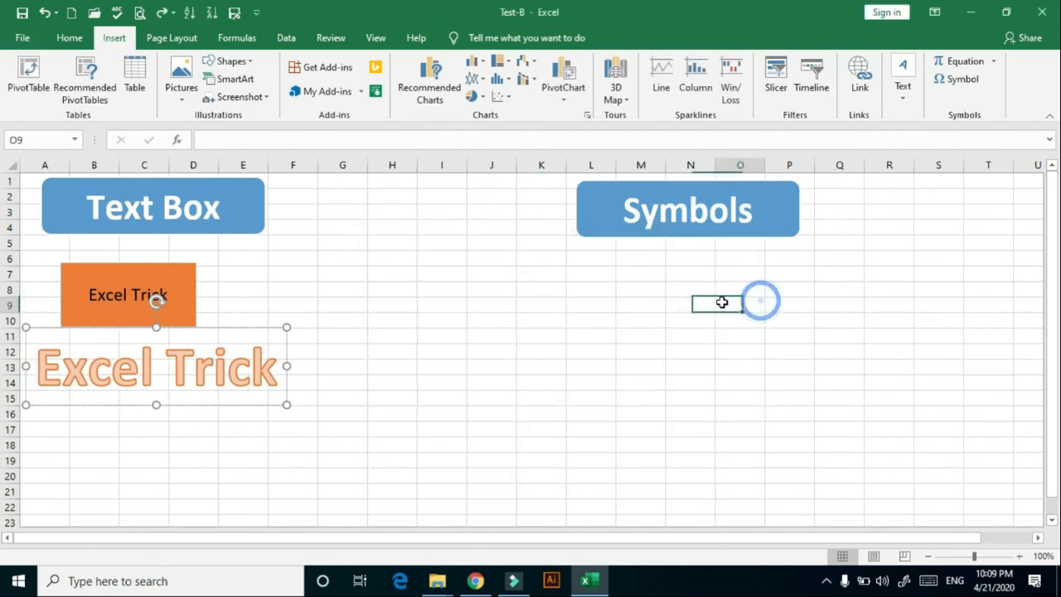
pyautogui.click(677, 307)
pyautogui.click(954, 80)
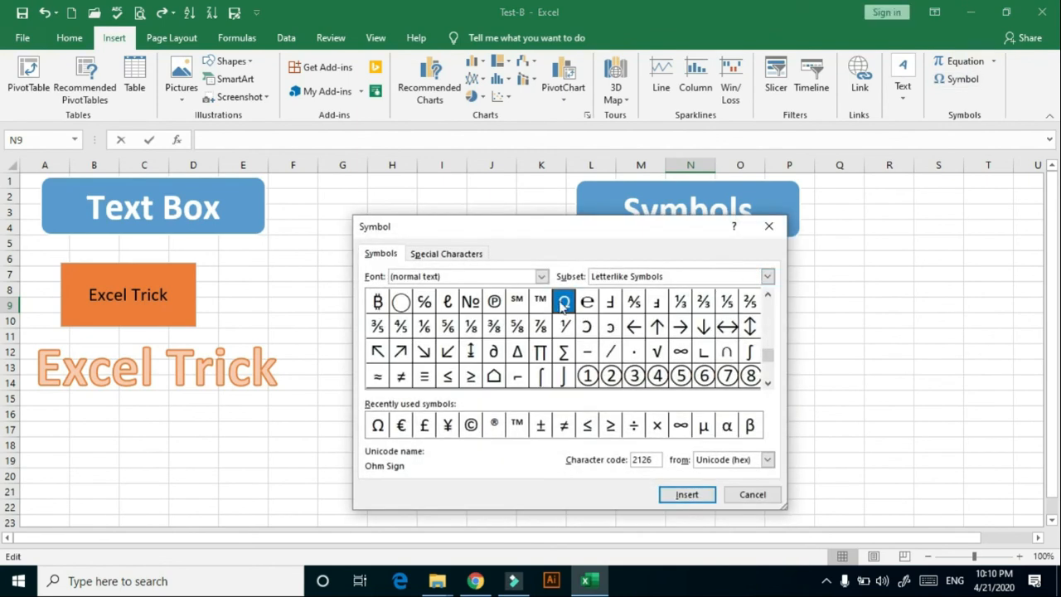
pyautogui.click(686, 494)
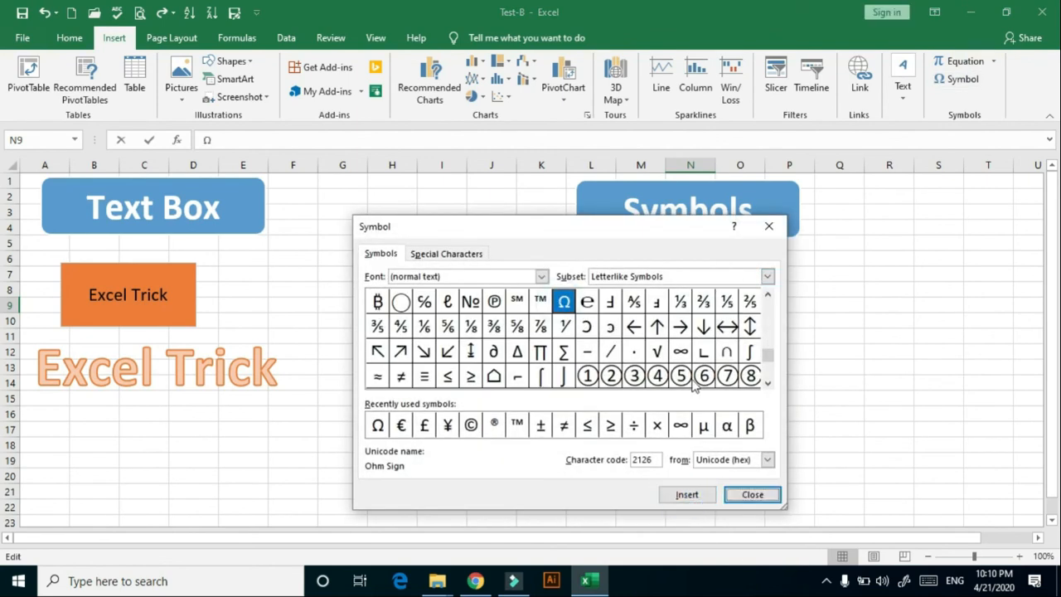
pyautogui.click(688, 492)
pyautogui.moveTo(687, 239); pyautogui.dragTo(361, 168)
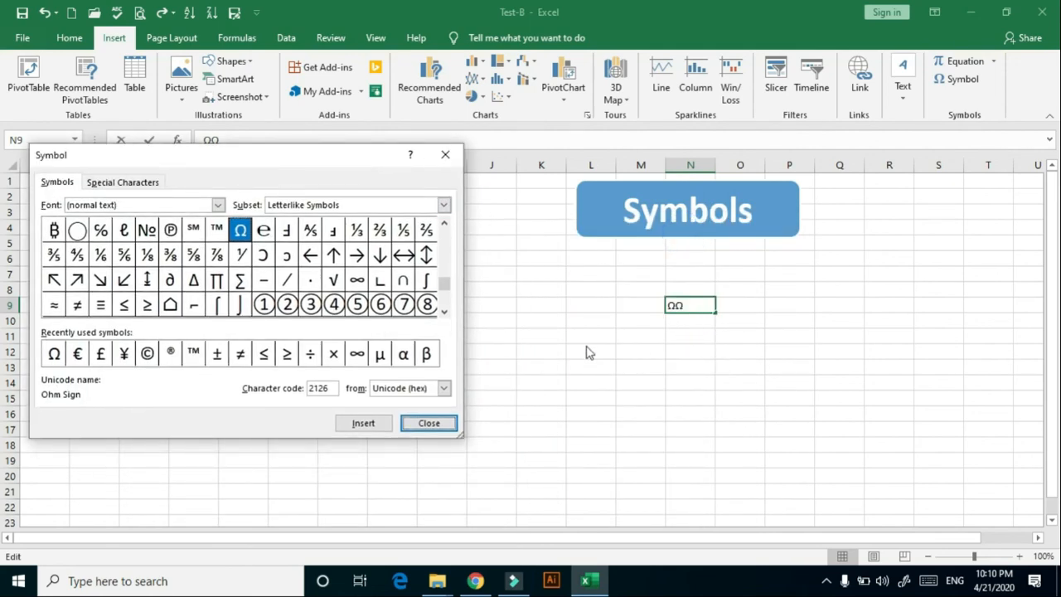
pyautogui.click(445, 154)
# Step: Examine the special characters and the range of available symbol subsets for normal text
pyautogui.click(957, 79)
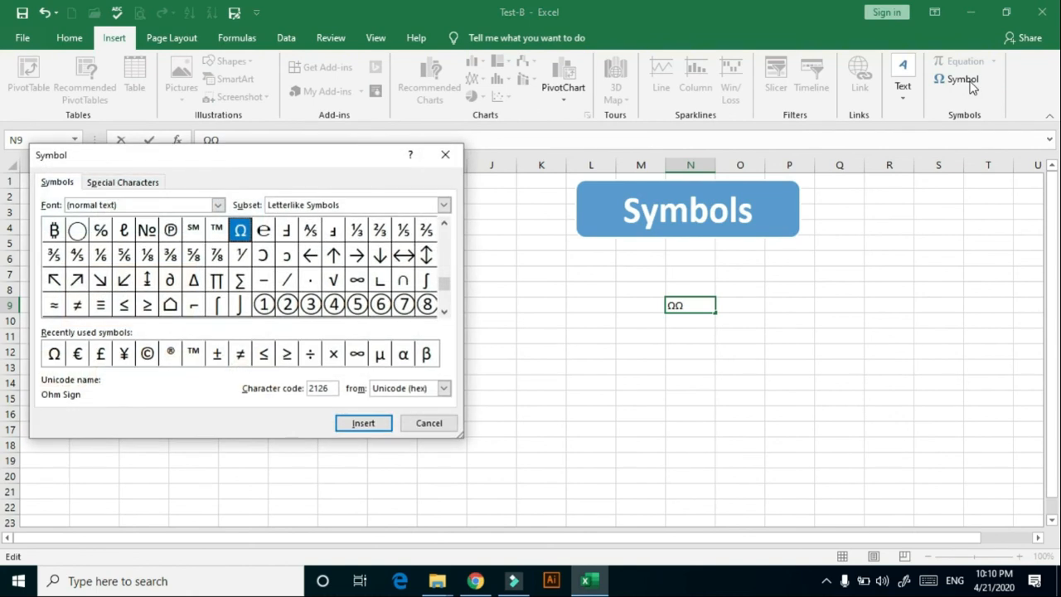
pyautogui.click(108, 183)
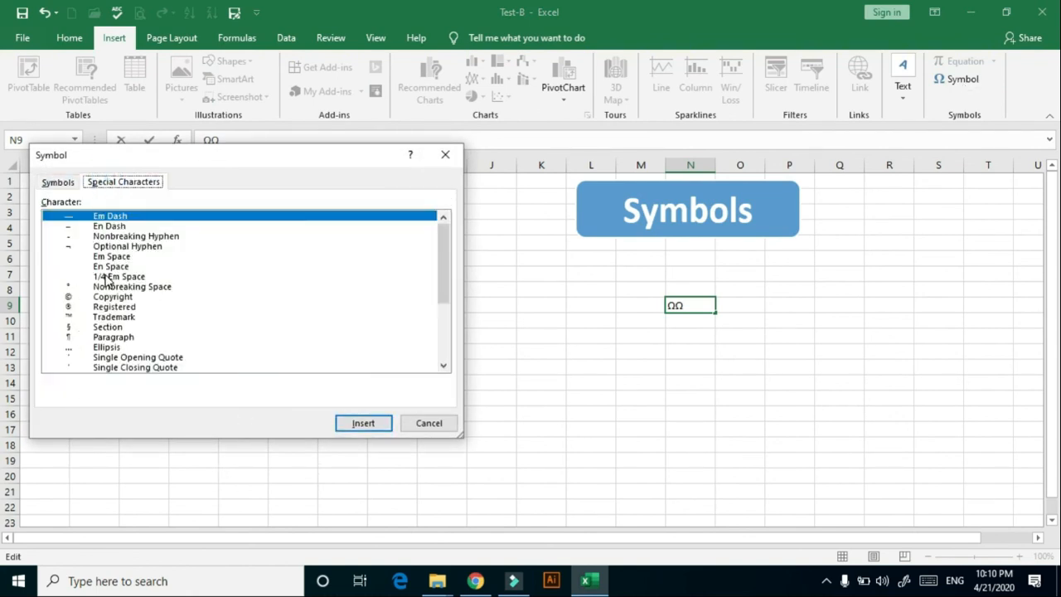
pyautogui.click(57, 183)
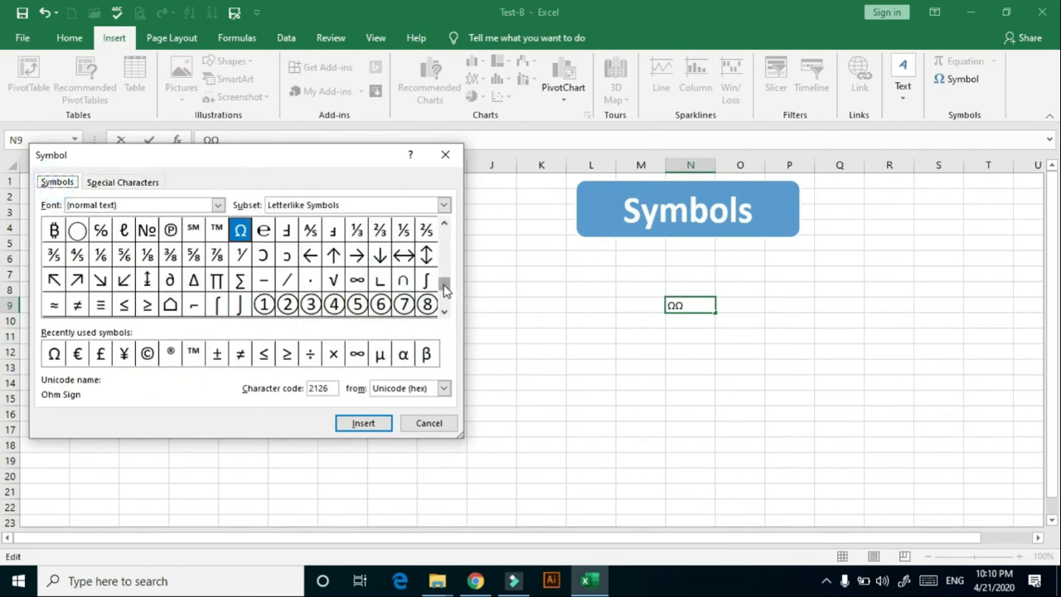
pyautogui.moveTo(443, 277); pyautogui.dragTo(448, 234)
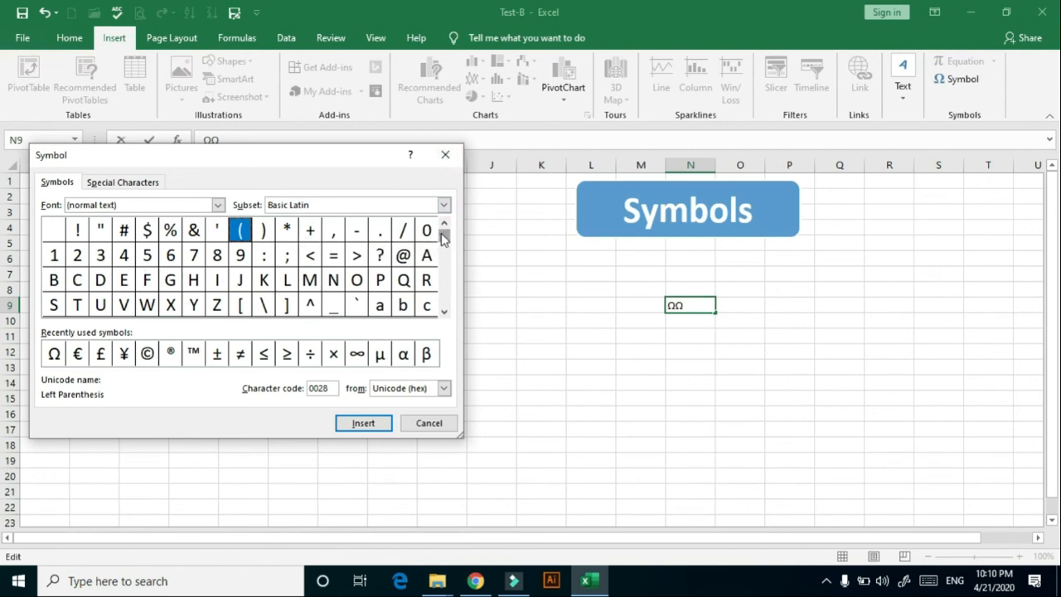
pyautogui.moveTo(445, 234); pyautogui.dragTo(459, 301)
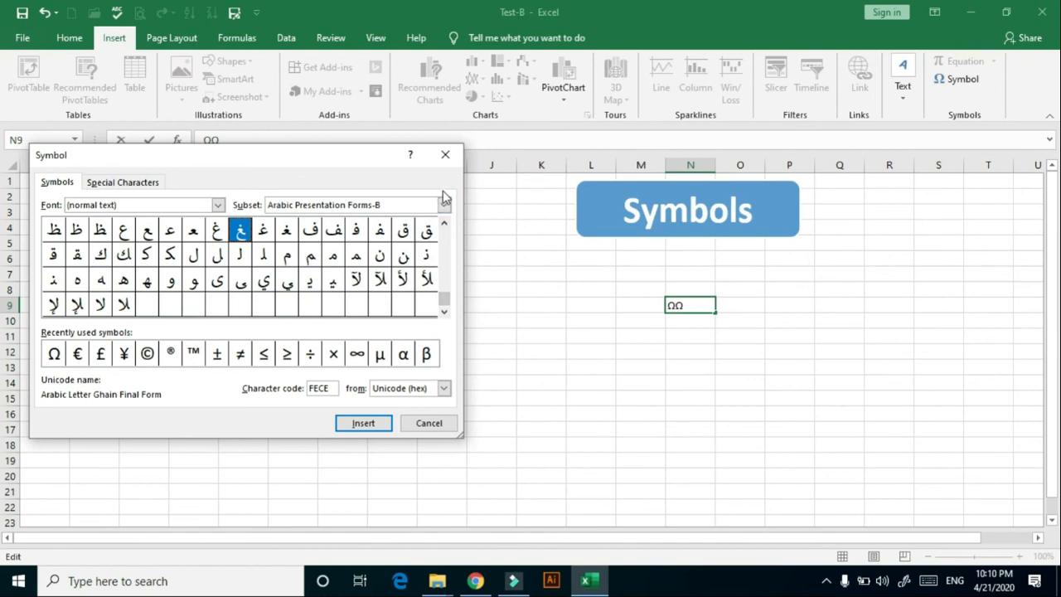
pyautogui.moveTo(446, 301); pyautogui.dragTo(445, 217)
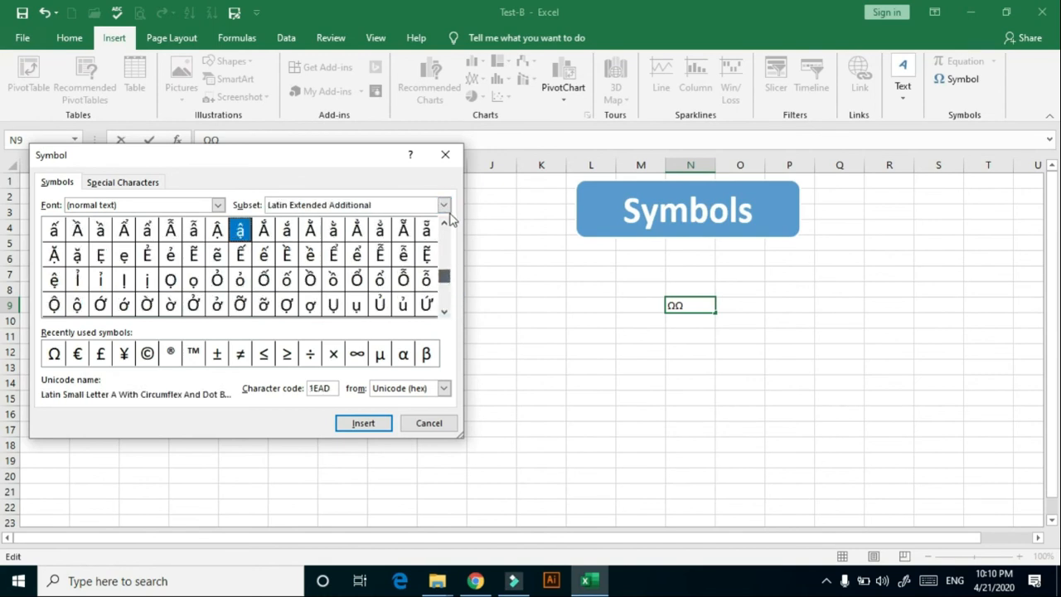
pyautogui.click(445, 154)
# Step: Finish the entry in cell N9 and switch to the worksheet with the Thanks banner
pyautogui.click(663, 351)
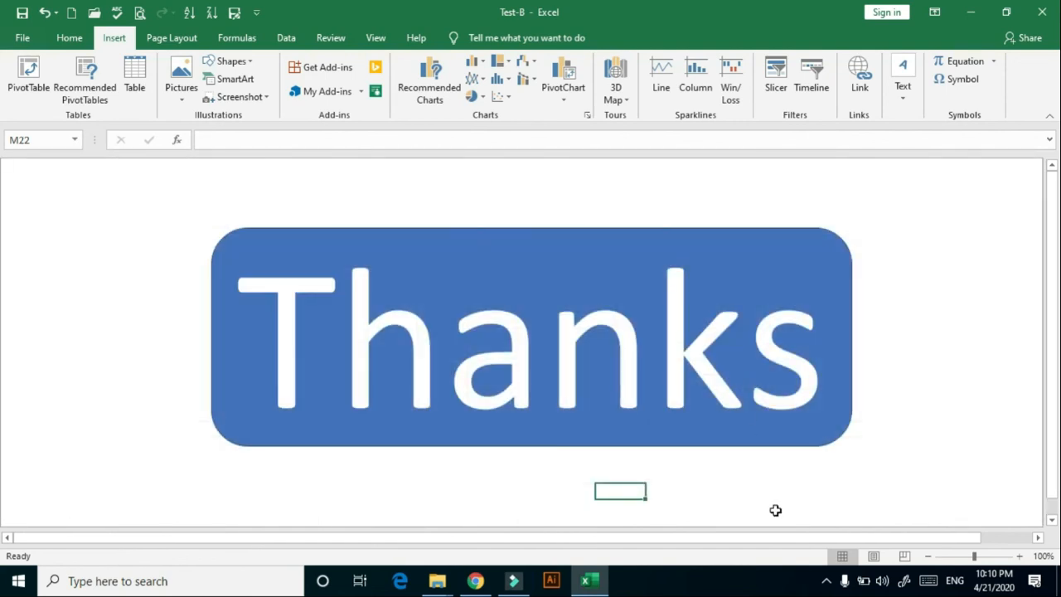
pyautogui.moveTo(591, 585)
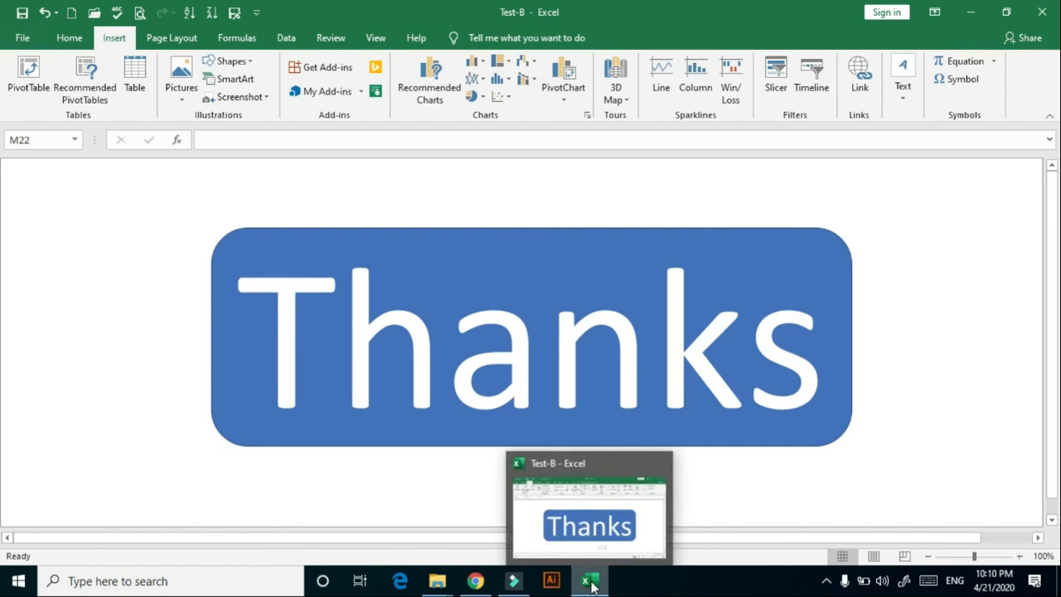